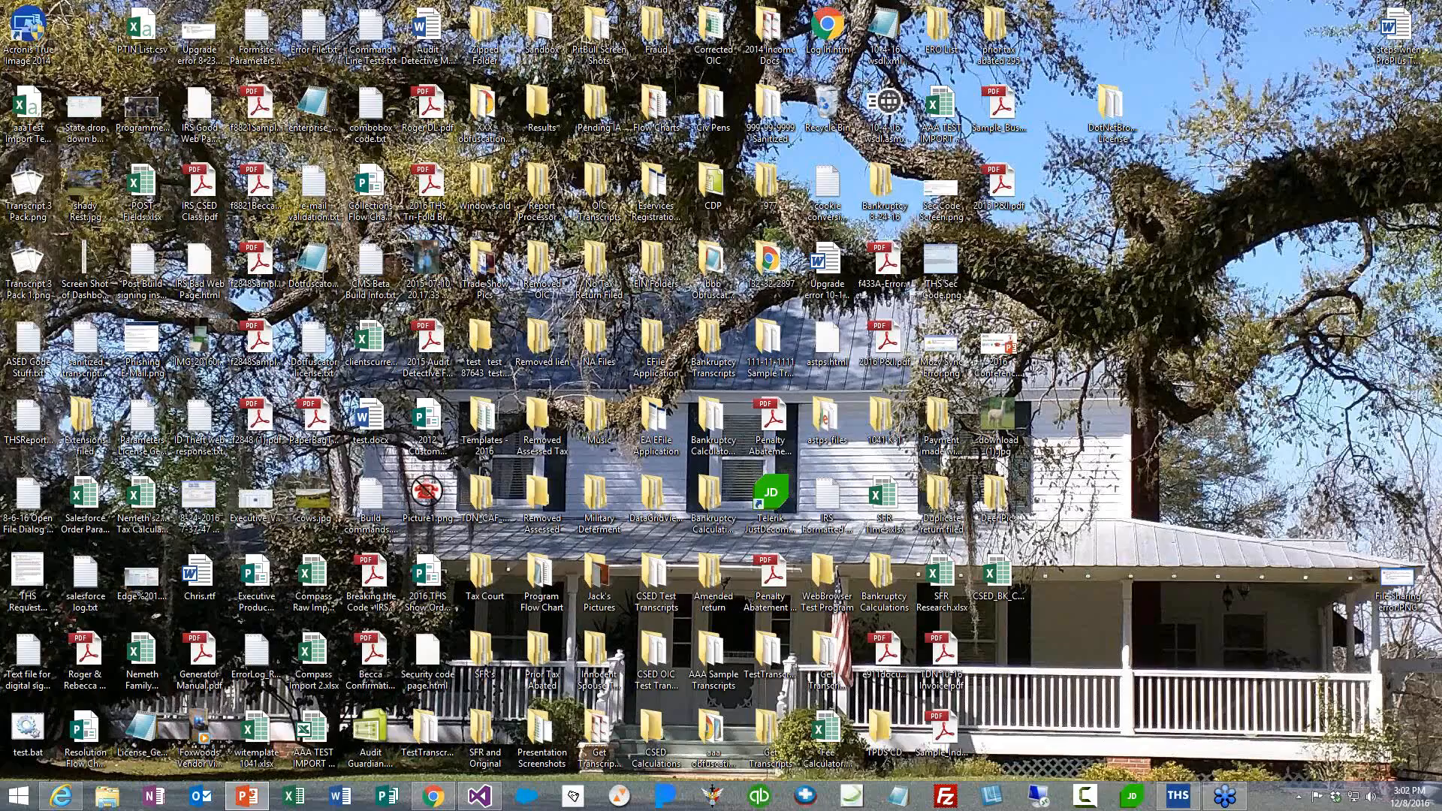
- Switch to THS Tax Executive and narrow the spouse and name columns in the account list
{"action": "left_click", "coordinate": [1179, 796]}
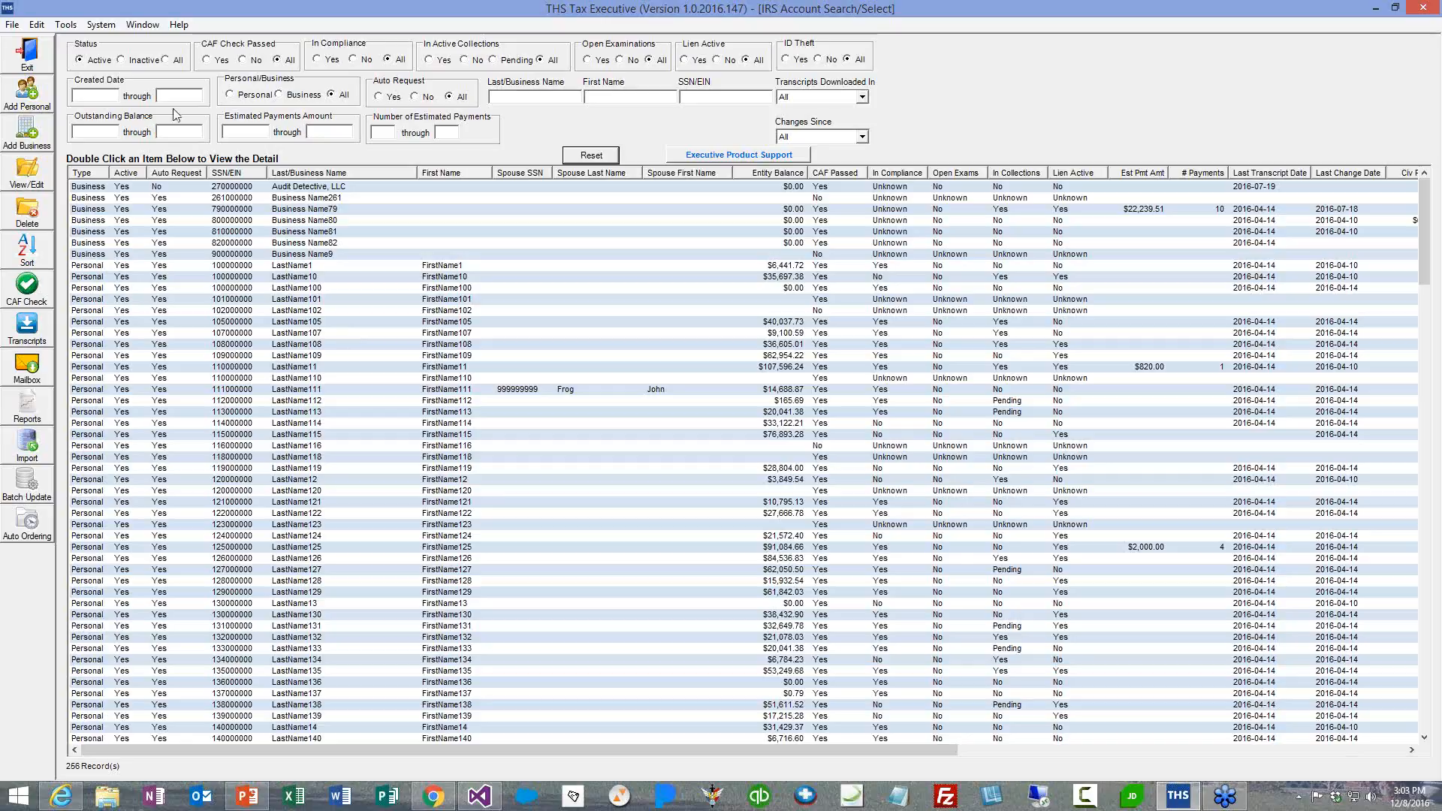
{"action": "mouse_move", "coordinate": [553, 175]}
{"action": "left_mouse_down"}
{"action": "mouse_move", "coordinate": [507, 175]}
{"action": "mouse_move", "coordinate": [593, 175]}
{"action": "mouse_move", "coordinate": [534, 175]}
{"action": "left_mouse_up"}
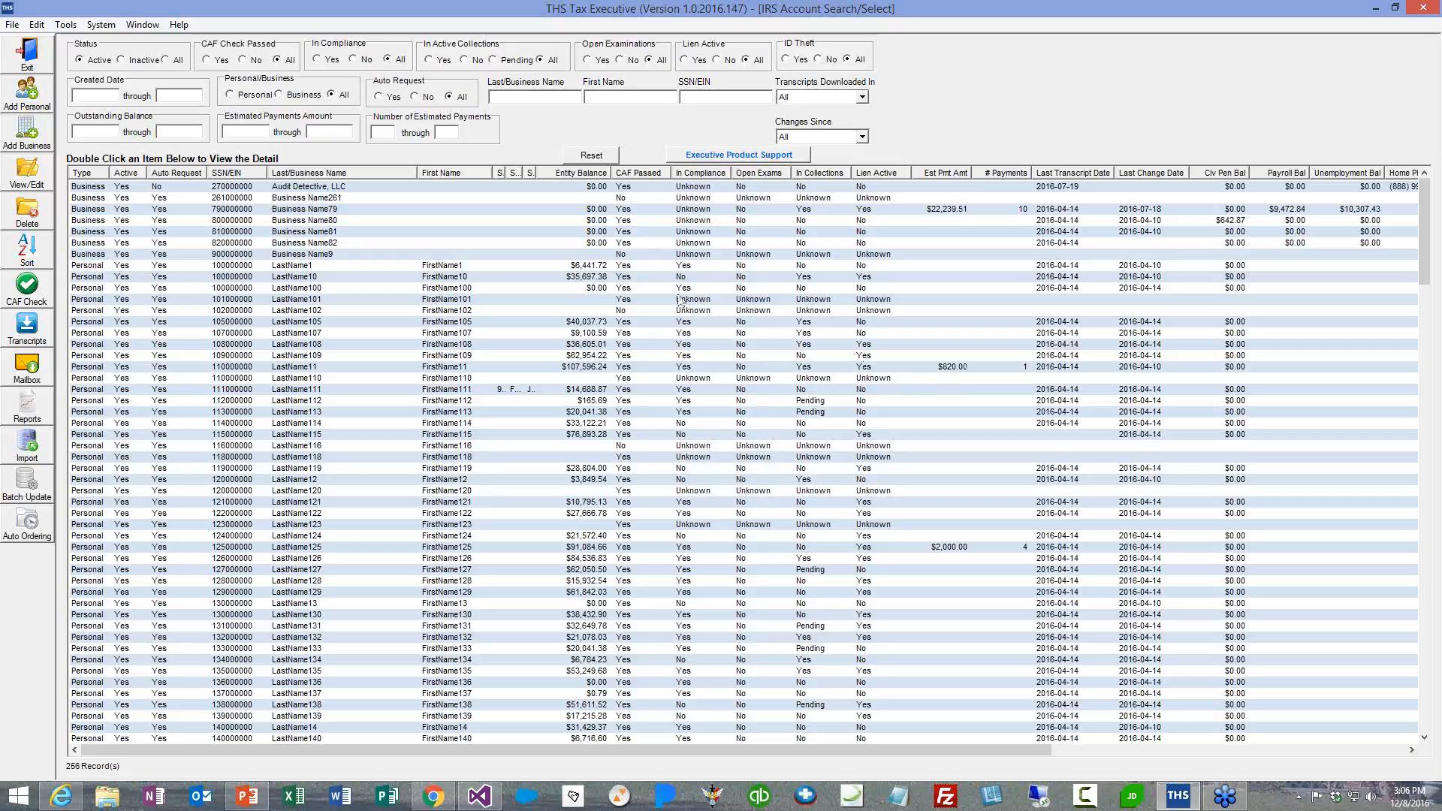
{"action": "left_click_drag", "start_coordinate": [413, 172], "coordinate": [357, 177]}
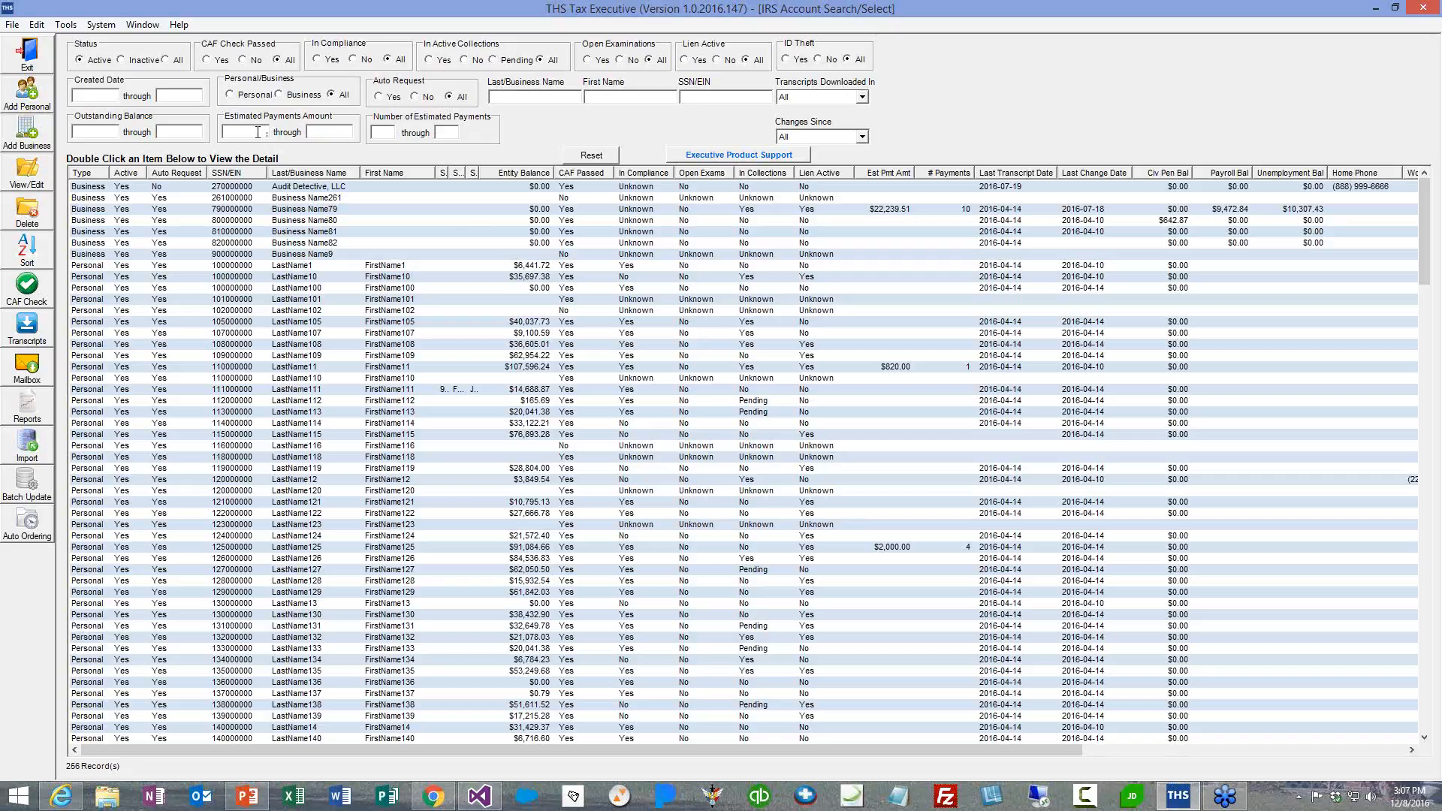
- Filter the accounts by an estimated payments amount starting at 1, and clear that filter again
{"action": "type", "text": "1"}
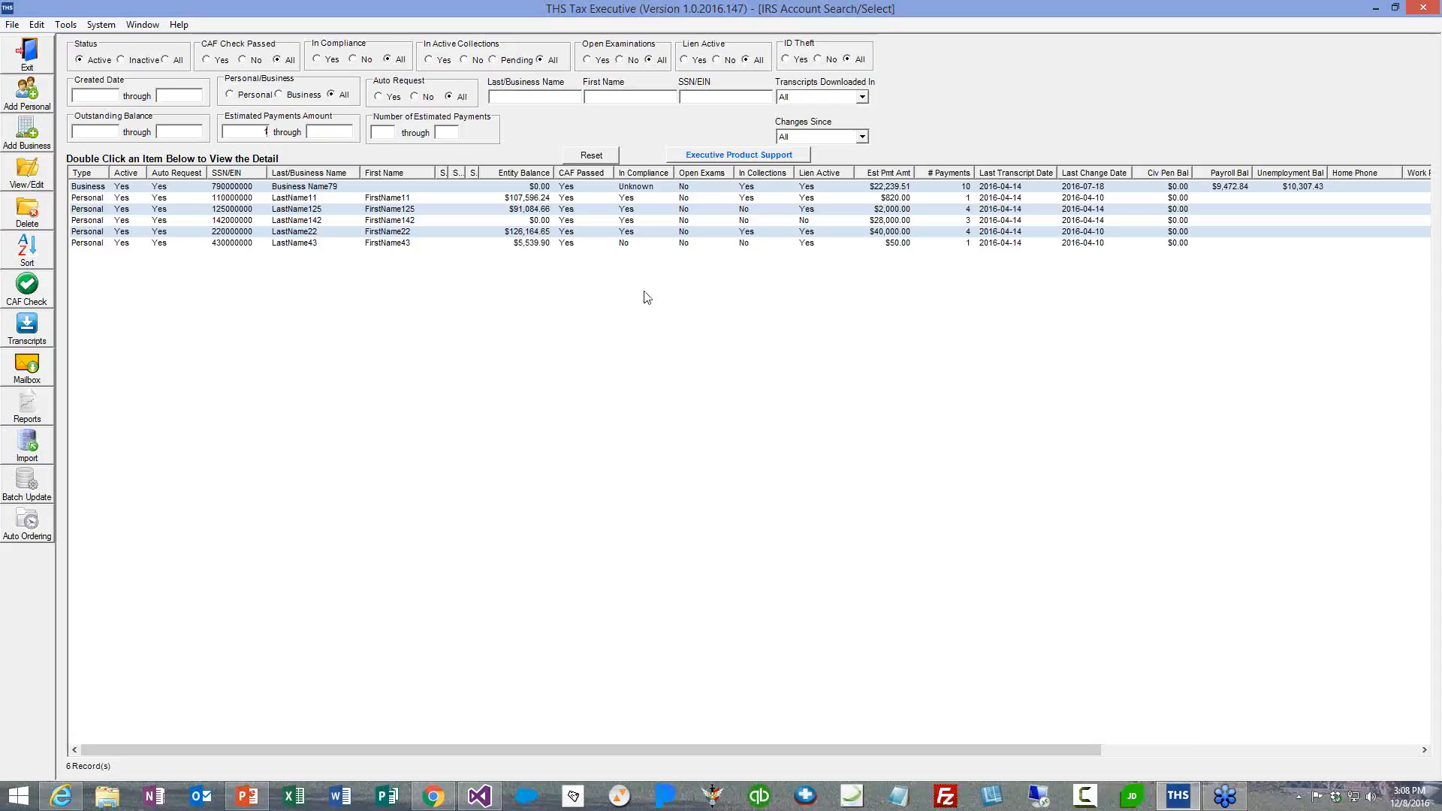
{"action": "double_click", "coordinate": [266, 131]}
{"action": "key", "text": "BackSpace"}
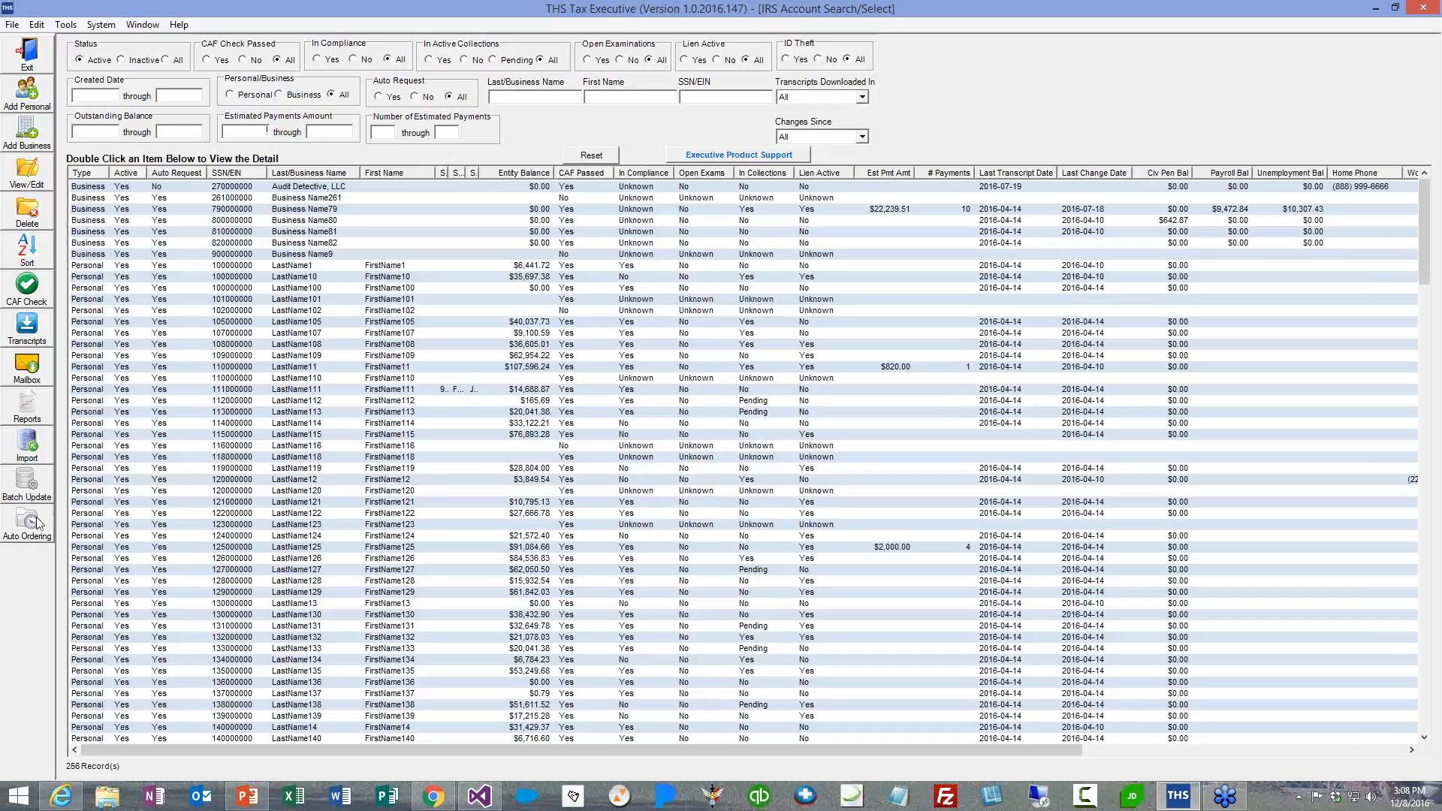
- Open the account import and set the file format to User Defined Import Template
{"action": "left_click", "coordinate": [32, 445]}
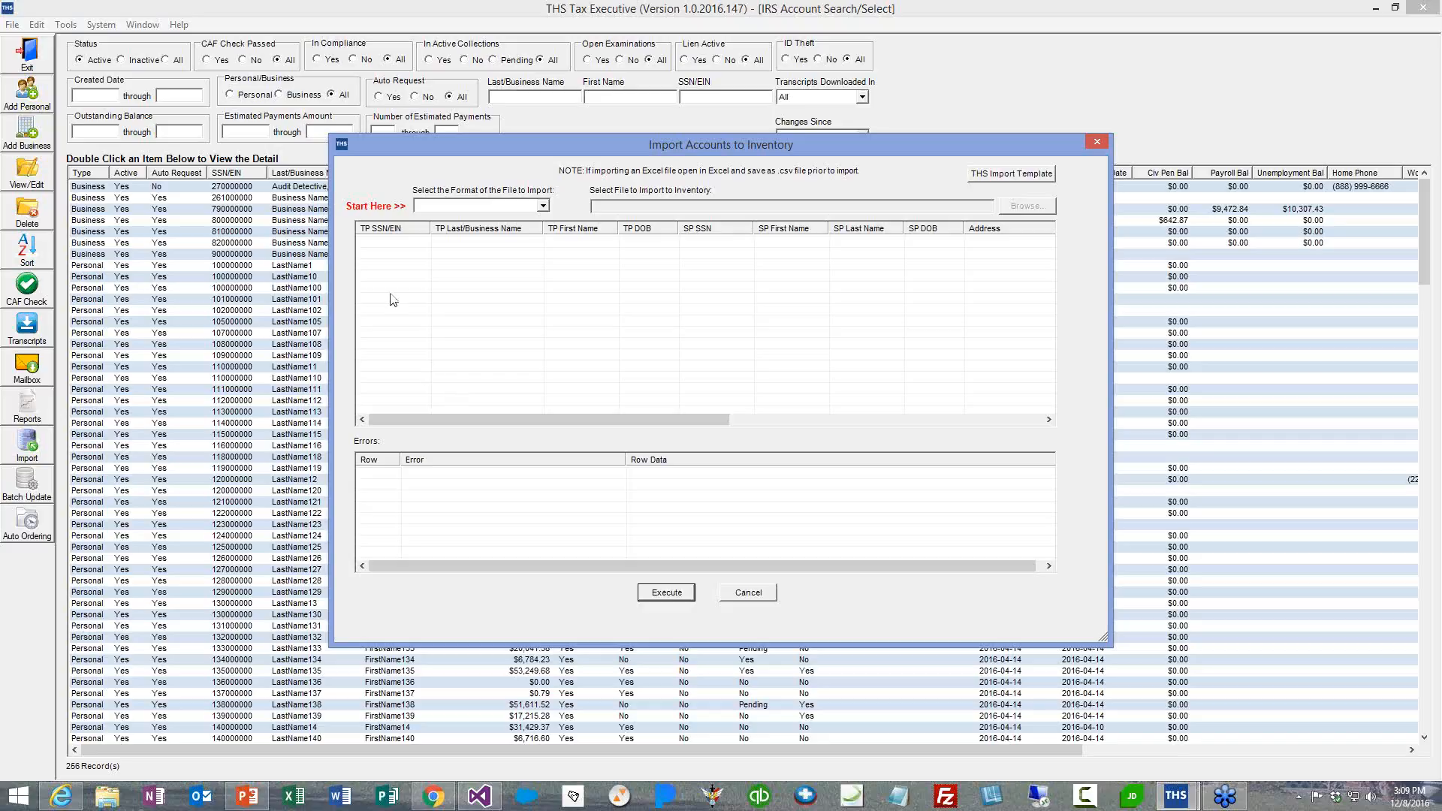
{"action": "left_click_drag", "start_coordinate": [530, 419], "coordinate": [525, 223]}
{"action": "left_click", "coordinate": [542, 205]}
{"action": "left_click", "coordinate": [508, 221]}
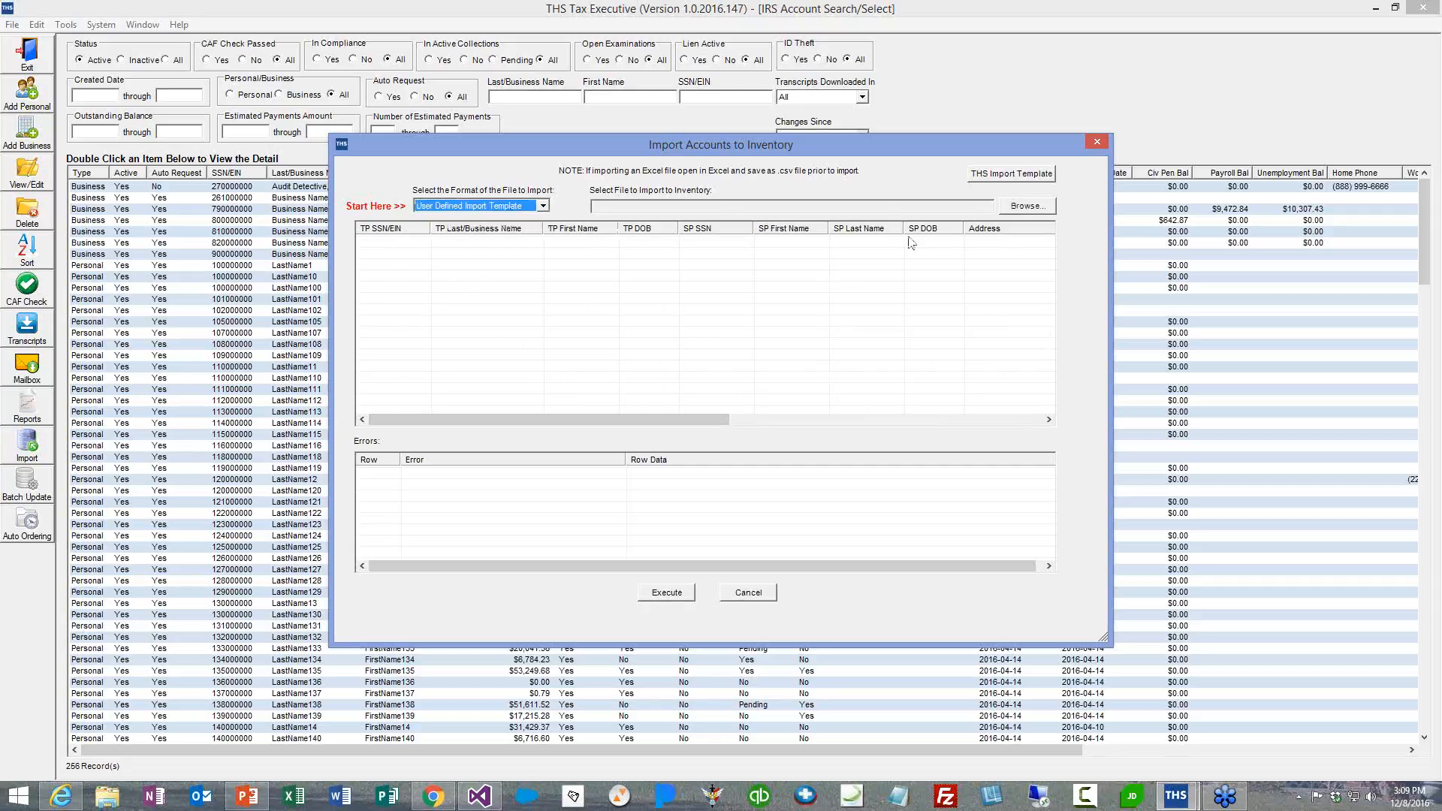
- Browse for a file to import, and leave the account import without choosing one
{"action": "left_click", "coordinate": [1035, 210]}
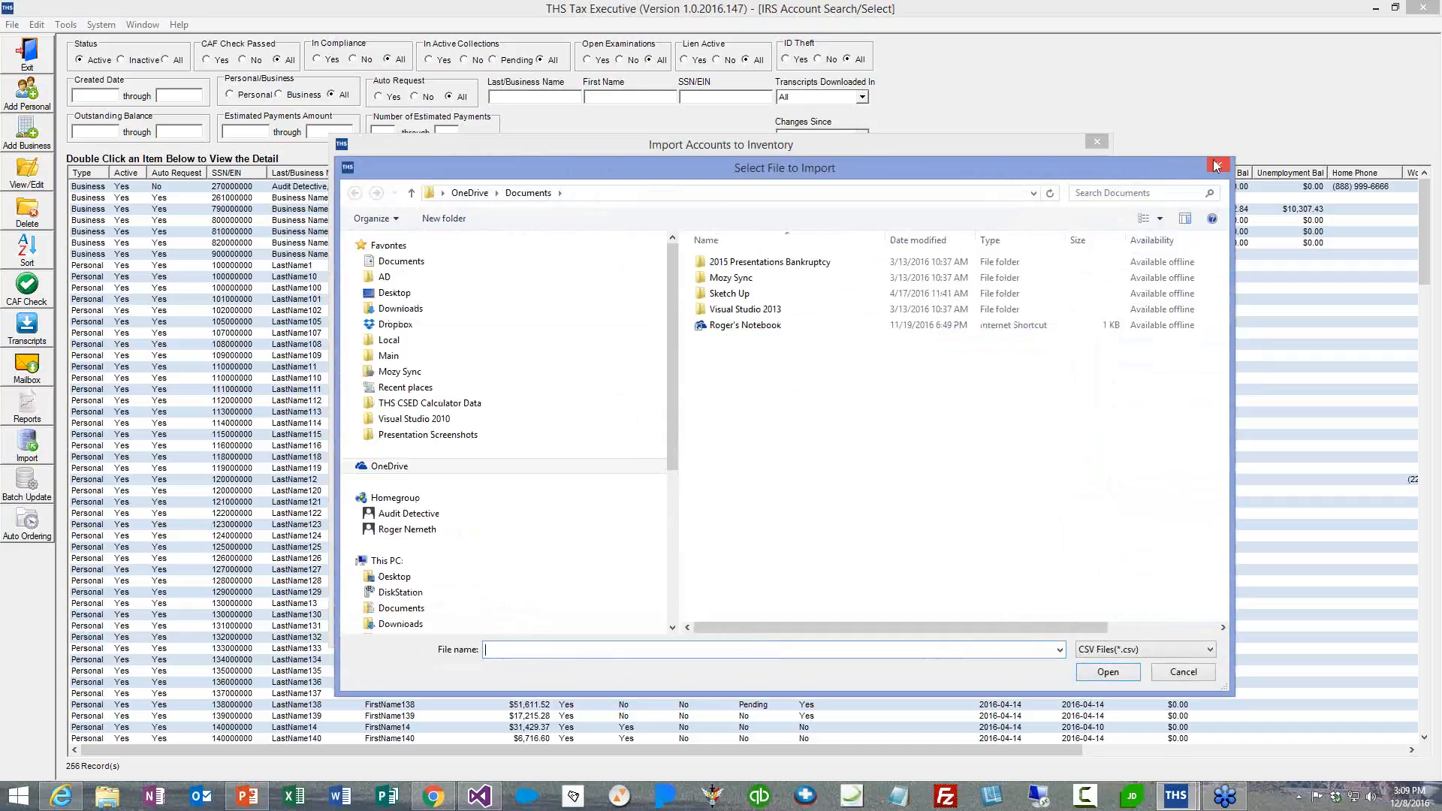
{"action": "left_click", "coordinate": [1218, 165]}
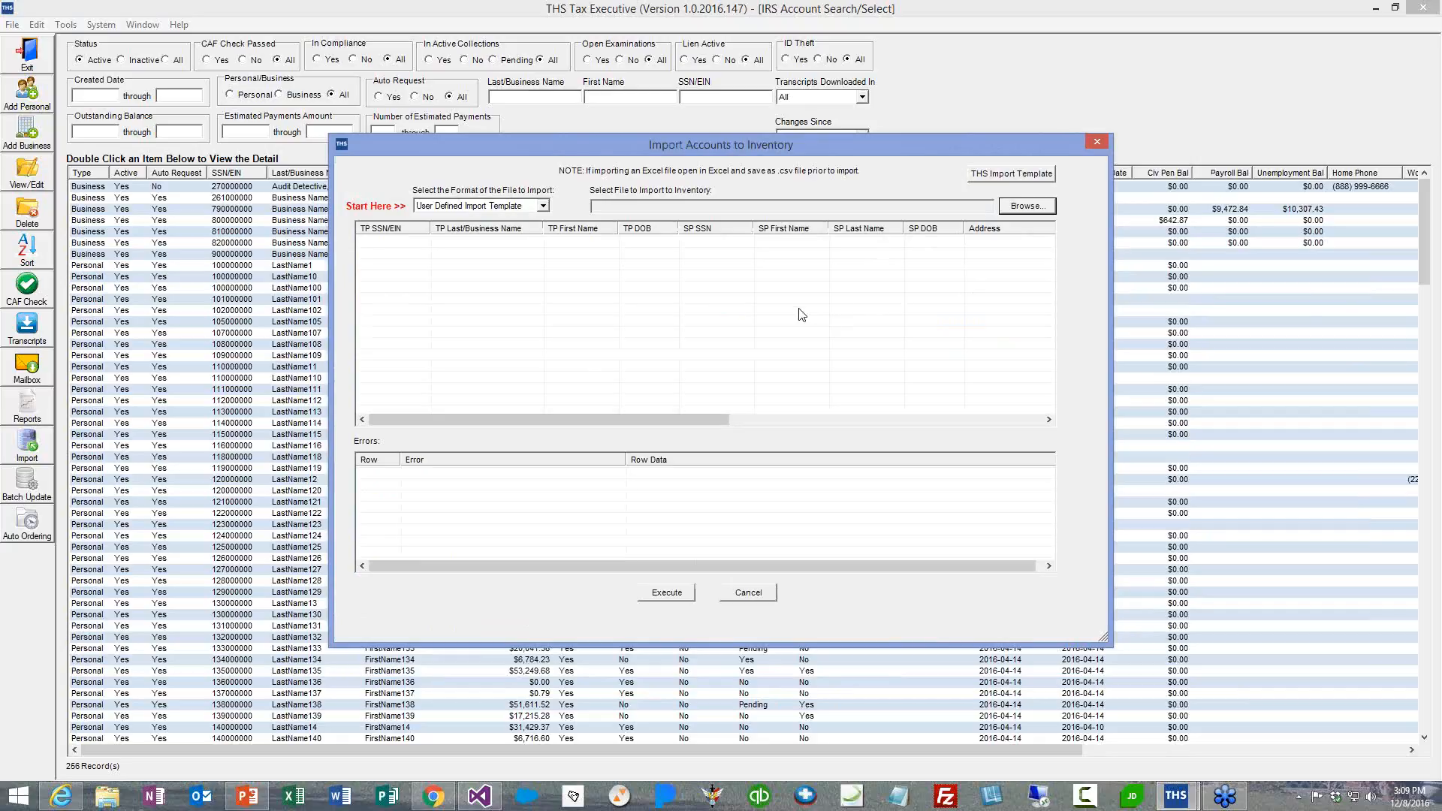
{"action": "left_click", "coordinate": [1037, 208]}
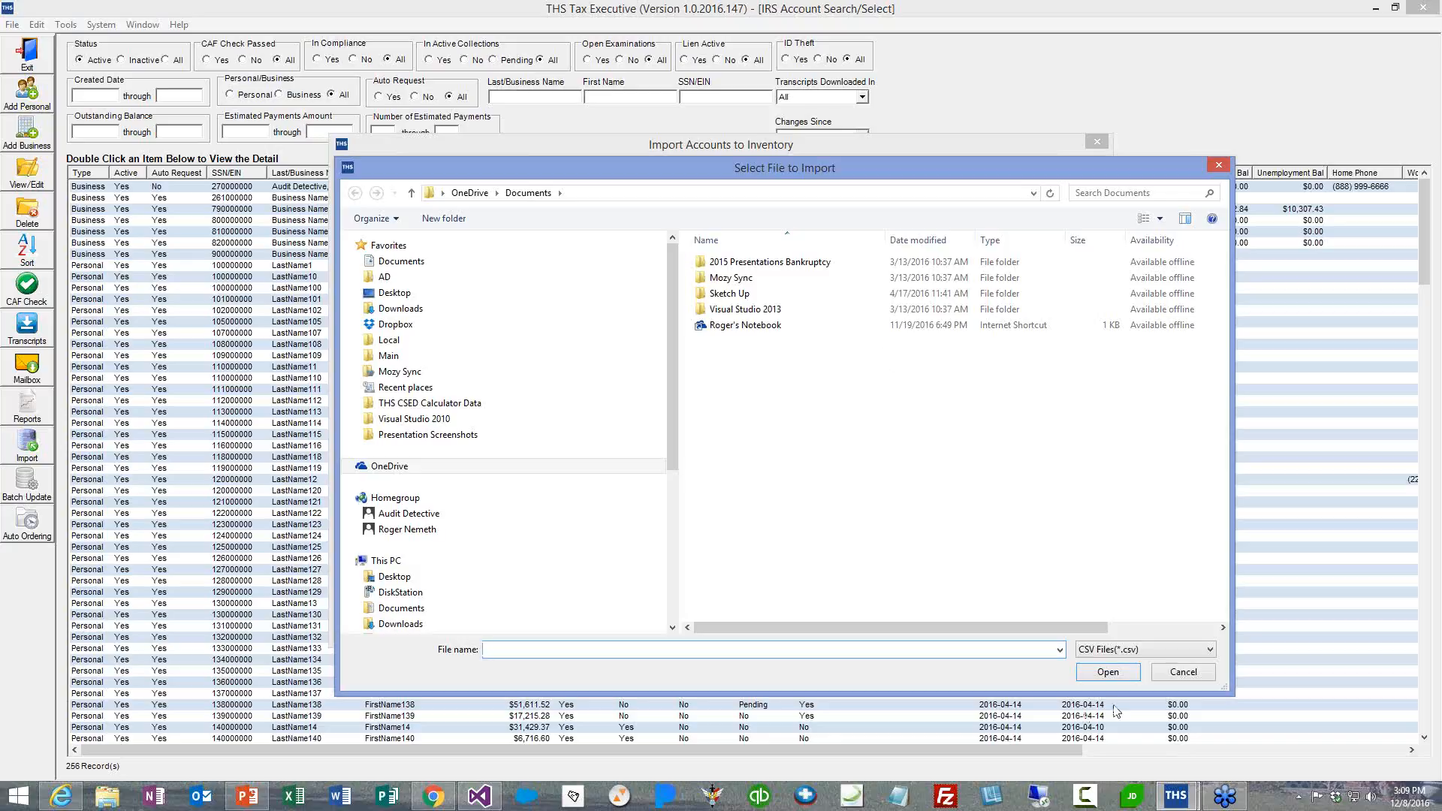
{"action": "left_click", "coordinate": [1094, 674]}
{"action": "left_click", "coordinate": [1218, 165]}
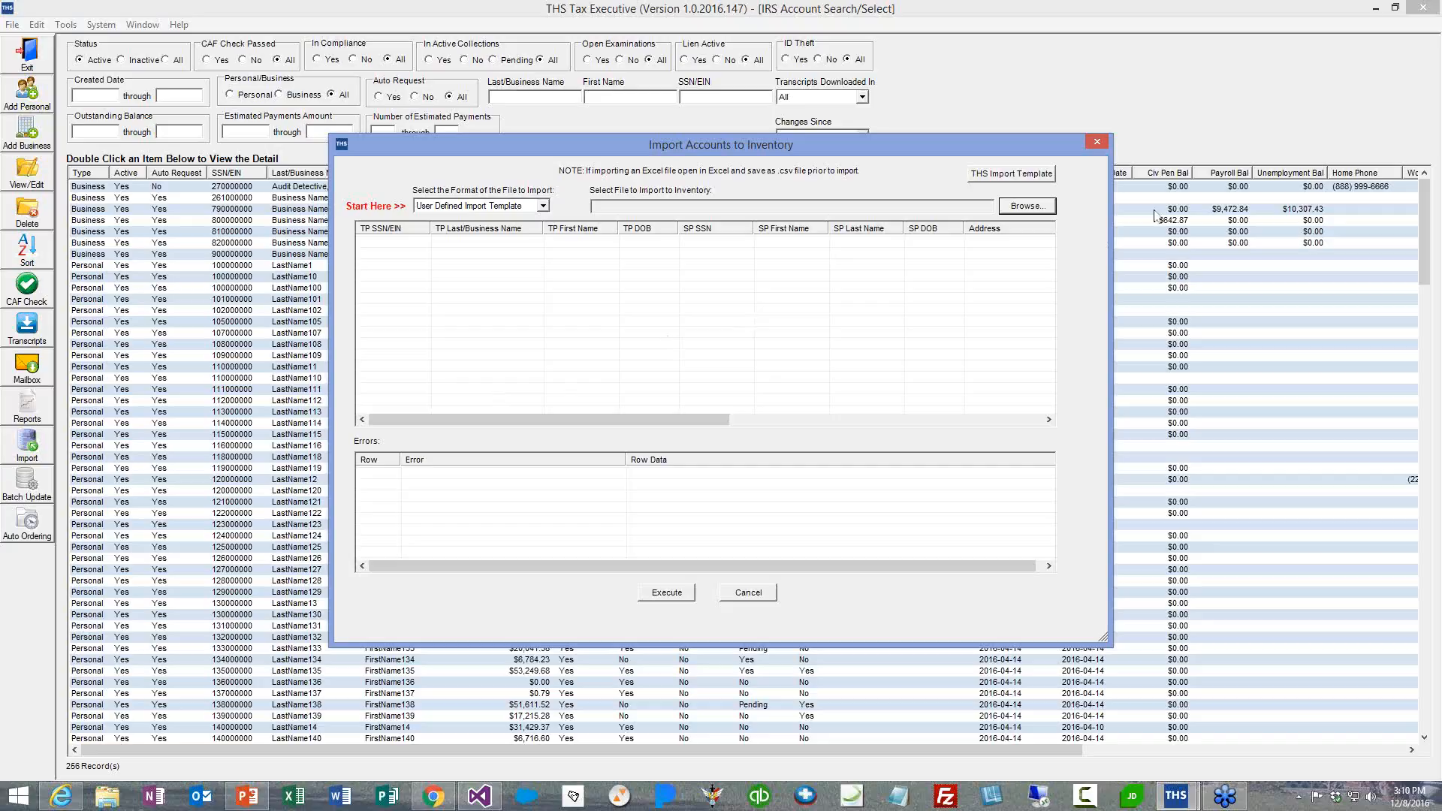
{"action": "left_click", "coordinate": [1098, 142]}
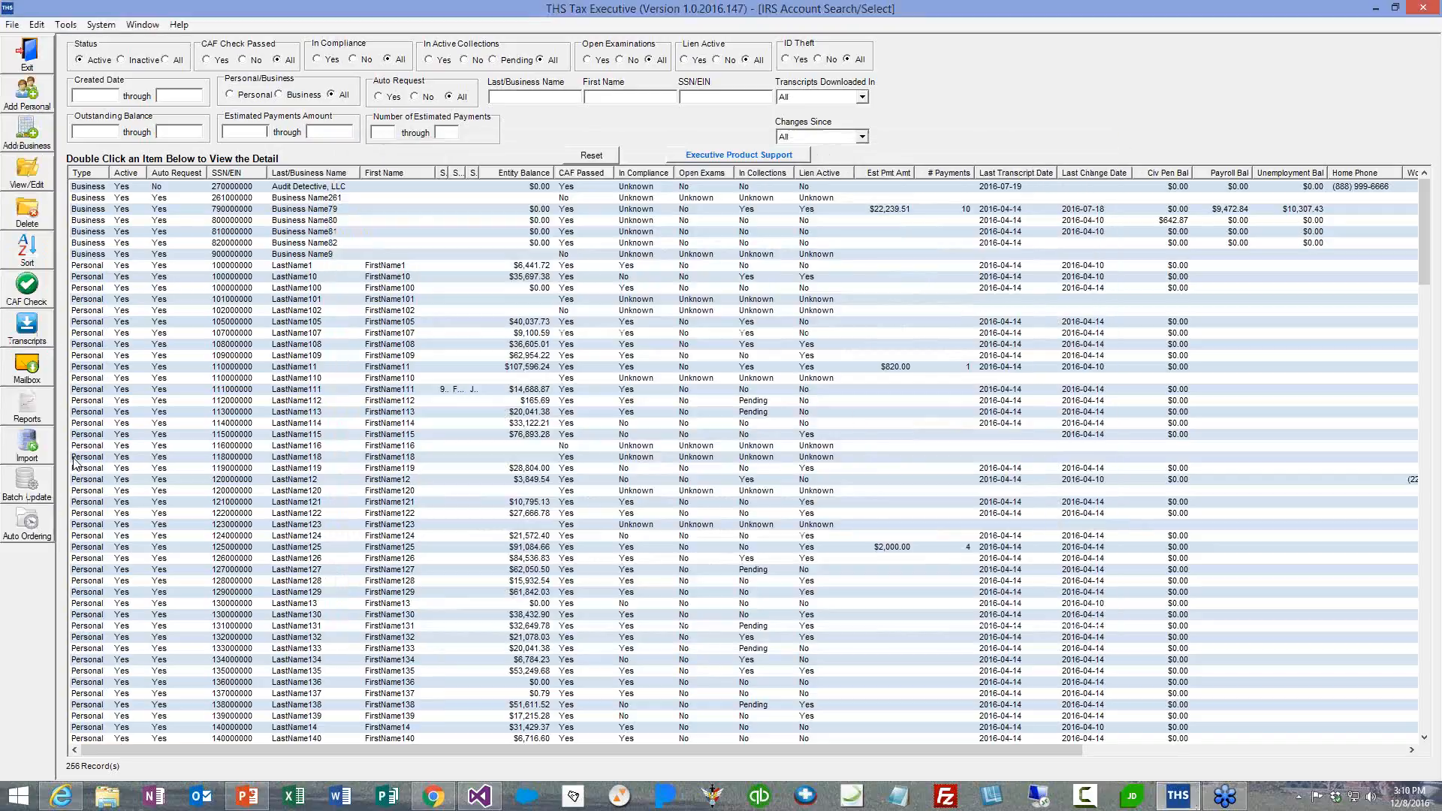
- Open a maximized CAF check request and select all accounts whose CAF check passed status is No
{"action": "left_click", "coordinate": [38, 298]}
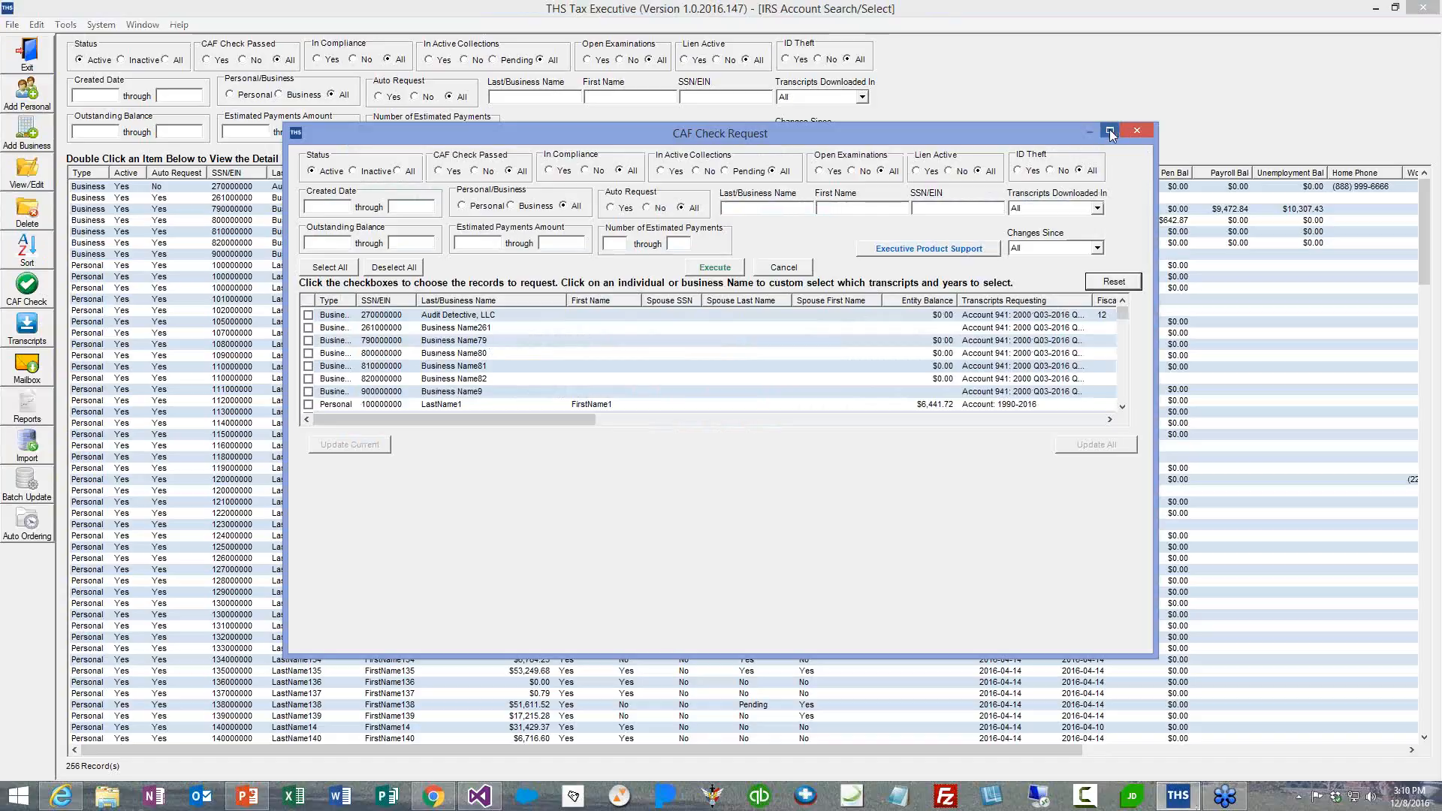
{"action": "left_click", "coordinate": [1110, 132]}
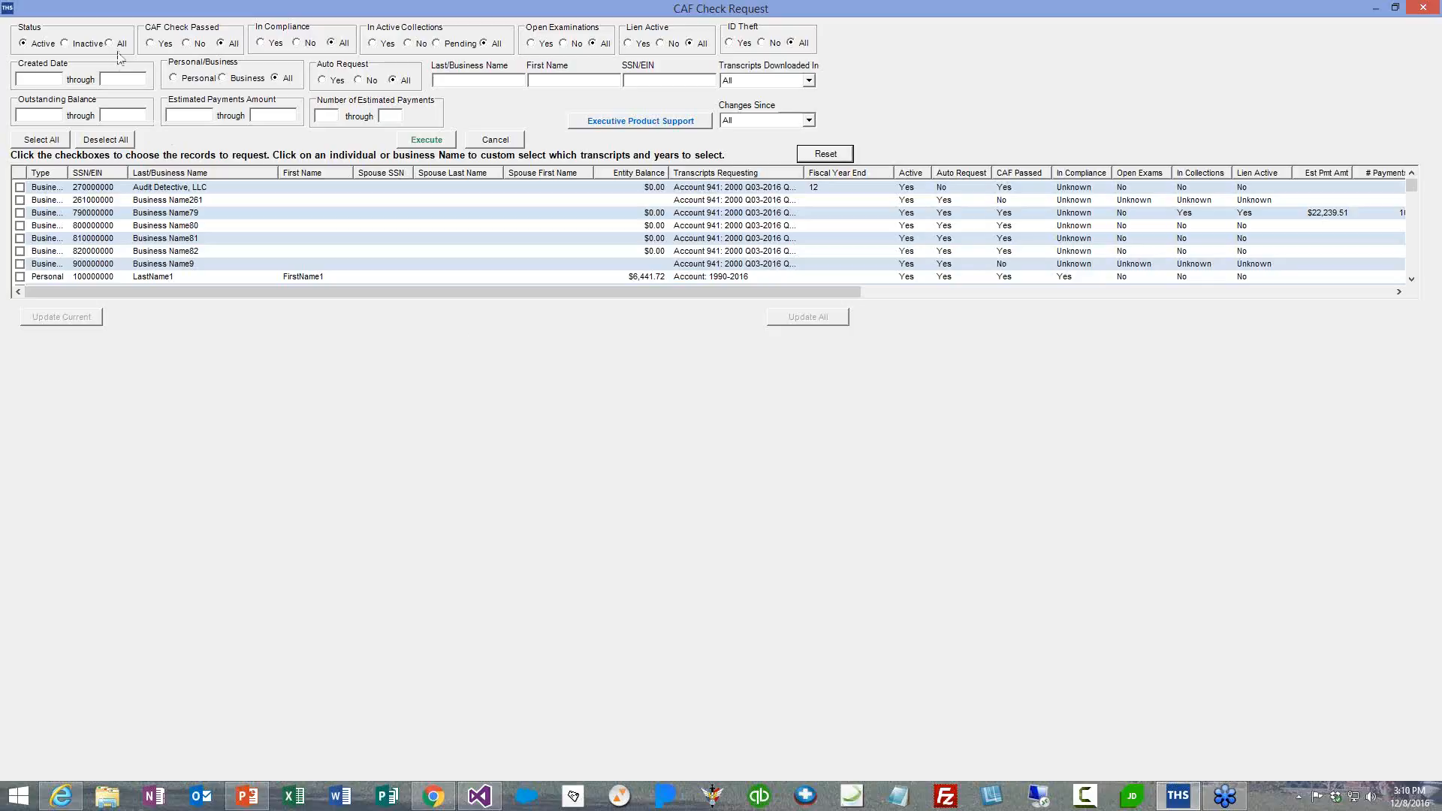
{"action": "left_click", "coordinate": [187, 44]}
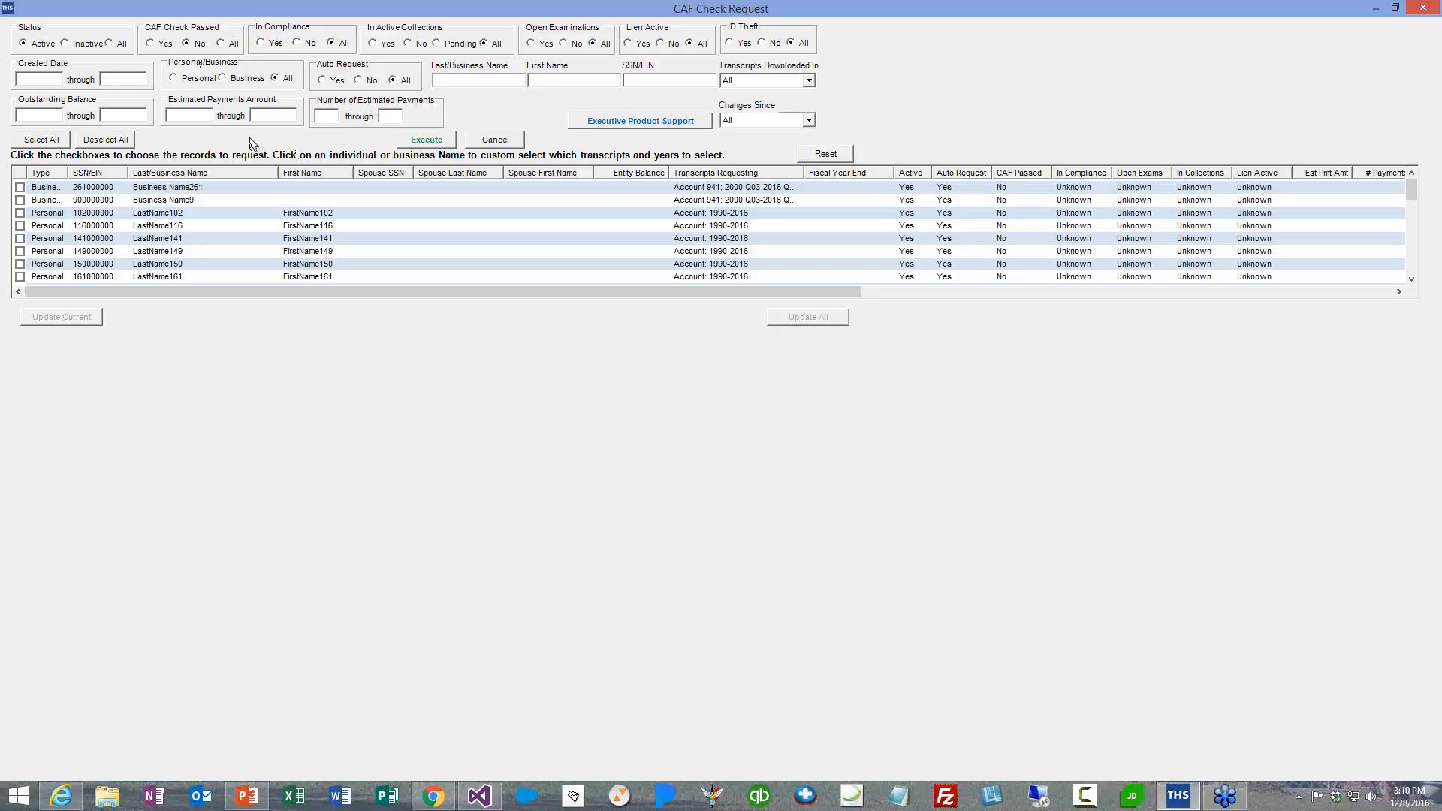
{"action": "left_click", "coordinate": [49, 142]}
- Examine the transcript and year options for a personal and a business account, and close the CAF check request
{"action": "left_click", "coordinate": [174, 225]}
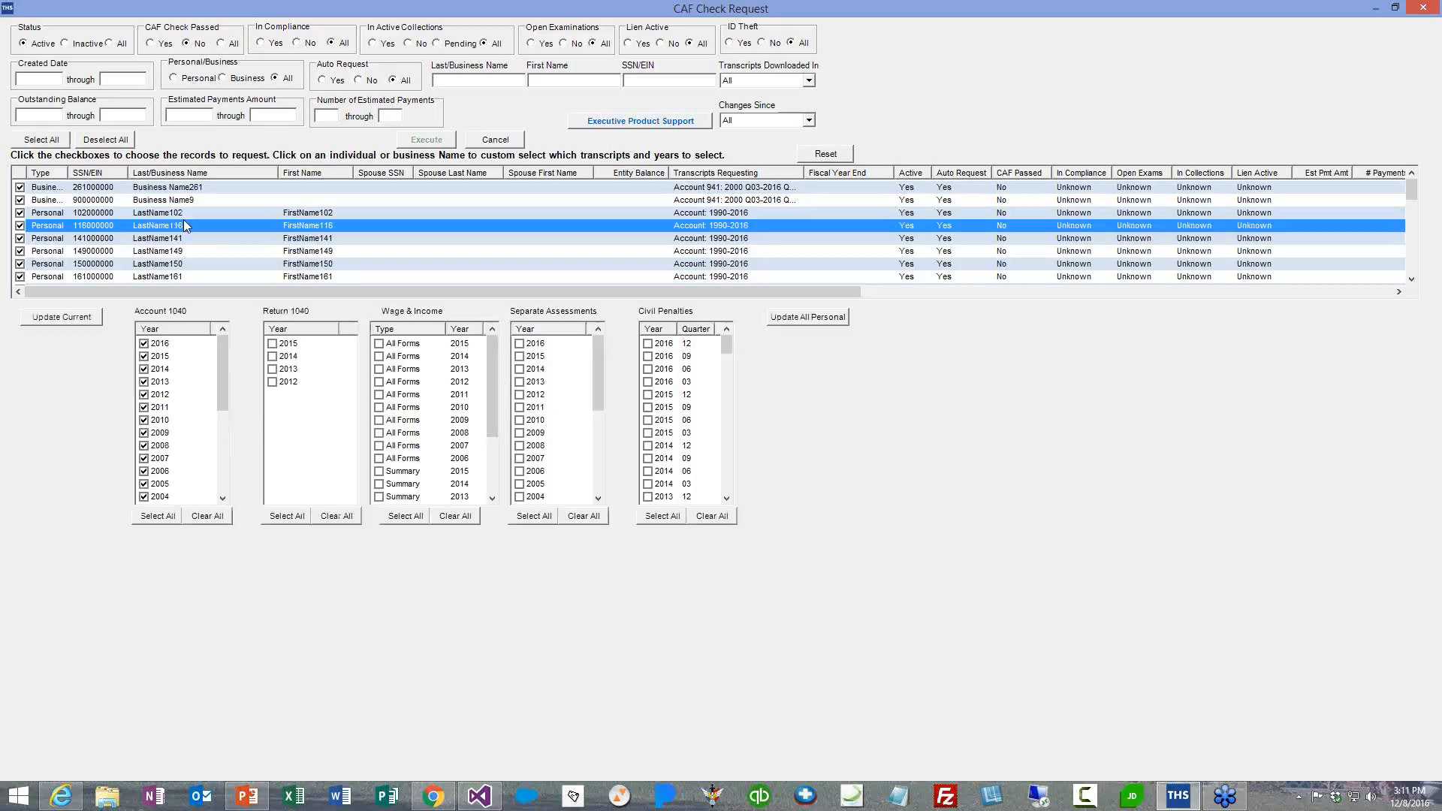
{"action": "left_click", "coordinate": [172, 200]}
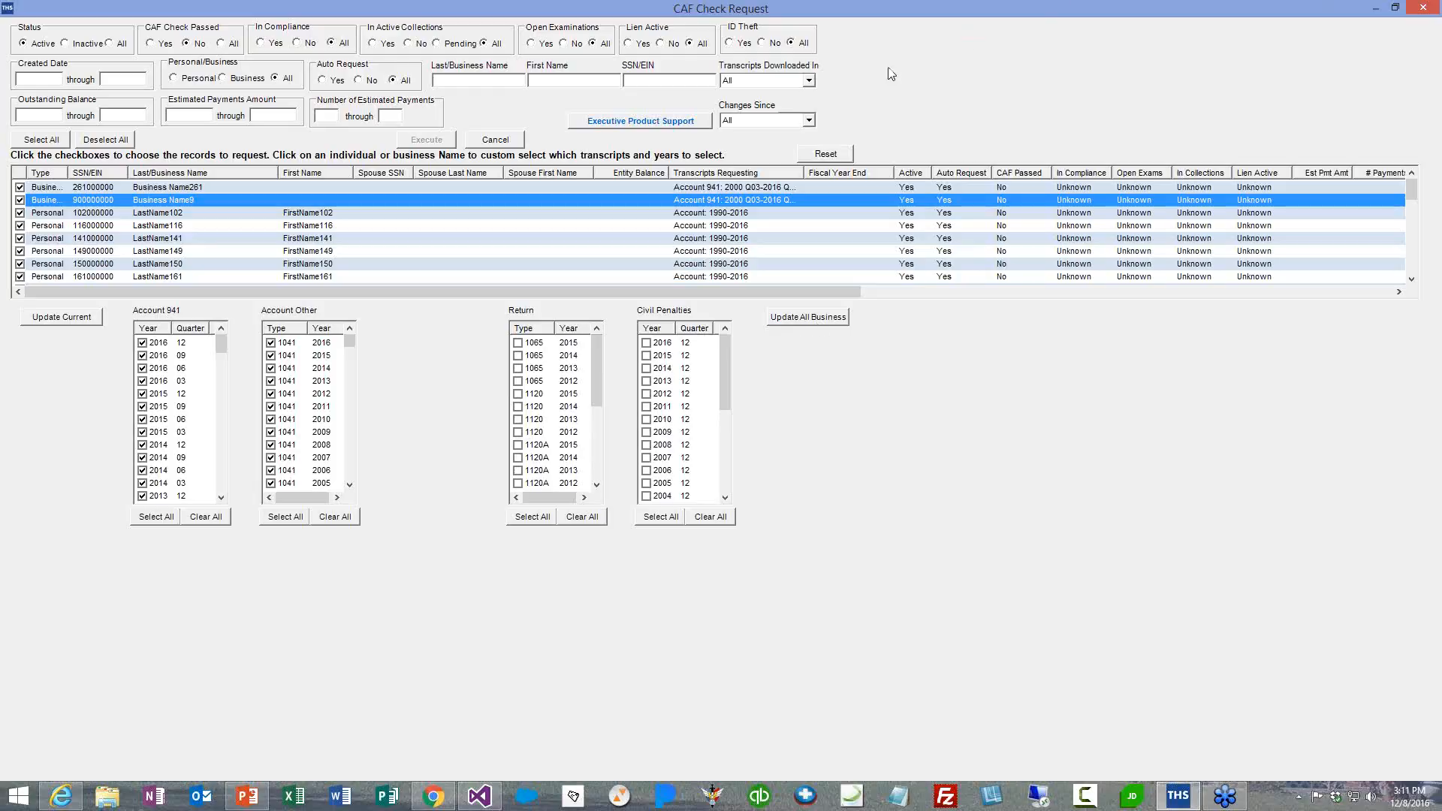
{"action": "left_click", "coordinate": [1423, 8]}
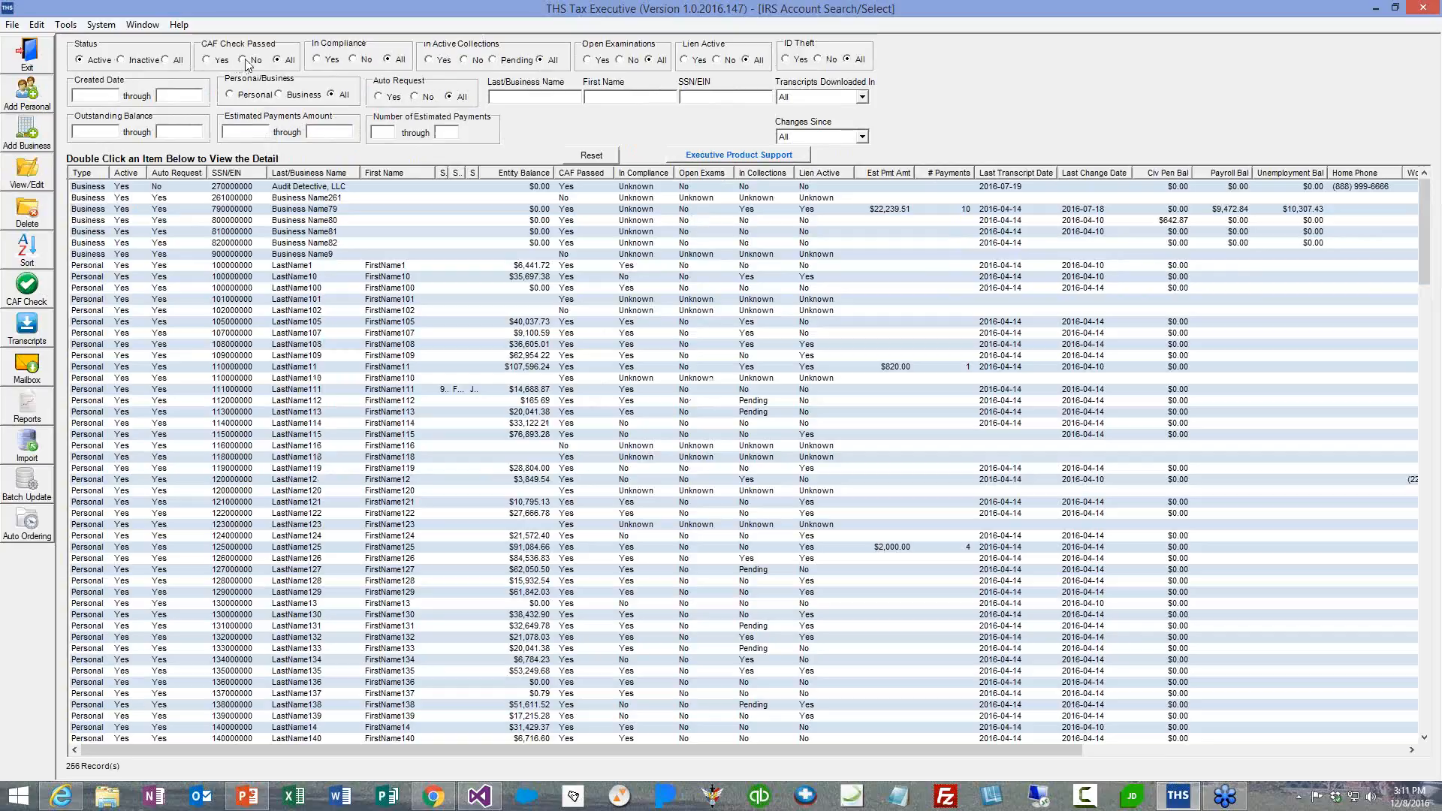
- Show only accounts that passed the CAF check, sort them by entity balance from highest to lowest, and look through the list
{"action": "left_click", "coordinate": [207, 60]}
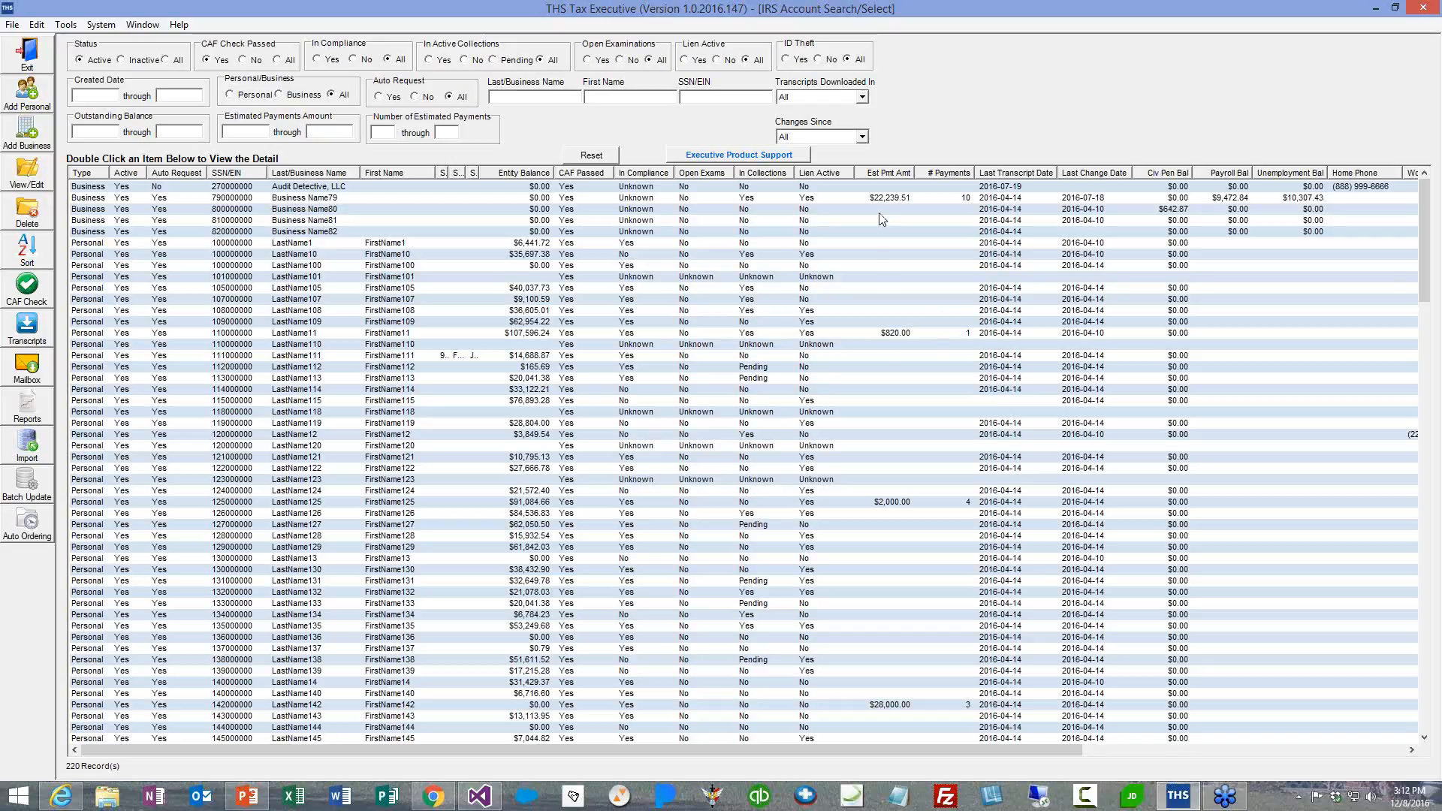
{"action": "left_click", "coordinate": [527, 173]}
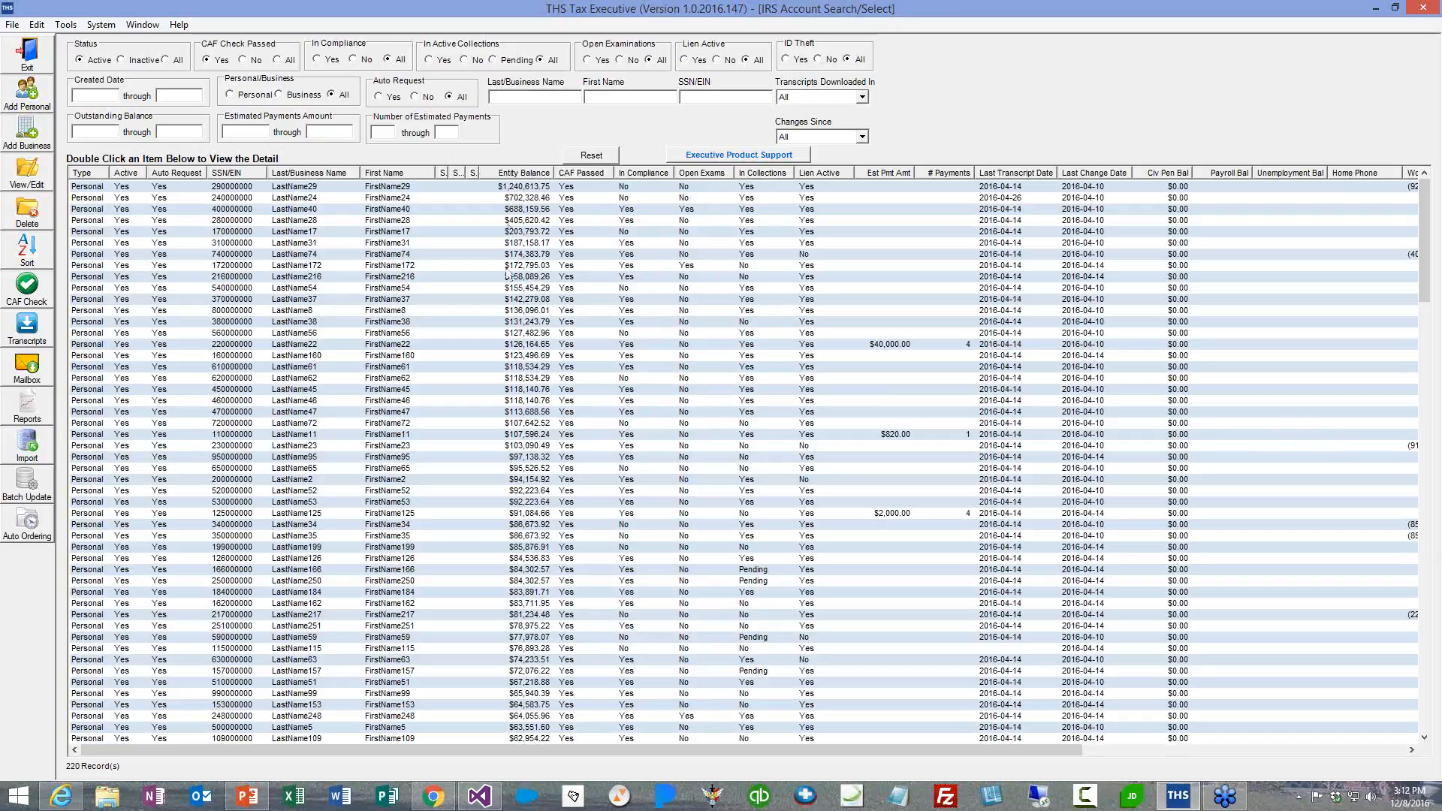
{"action": "scroll", "coordinate": [507, 275], "scroll_direction": "down", "scroll_amount": 20}
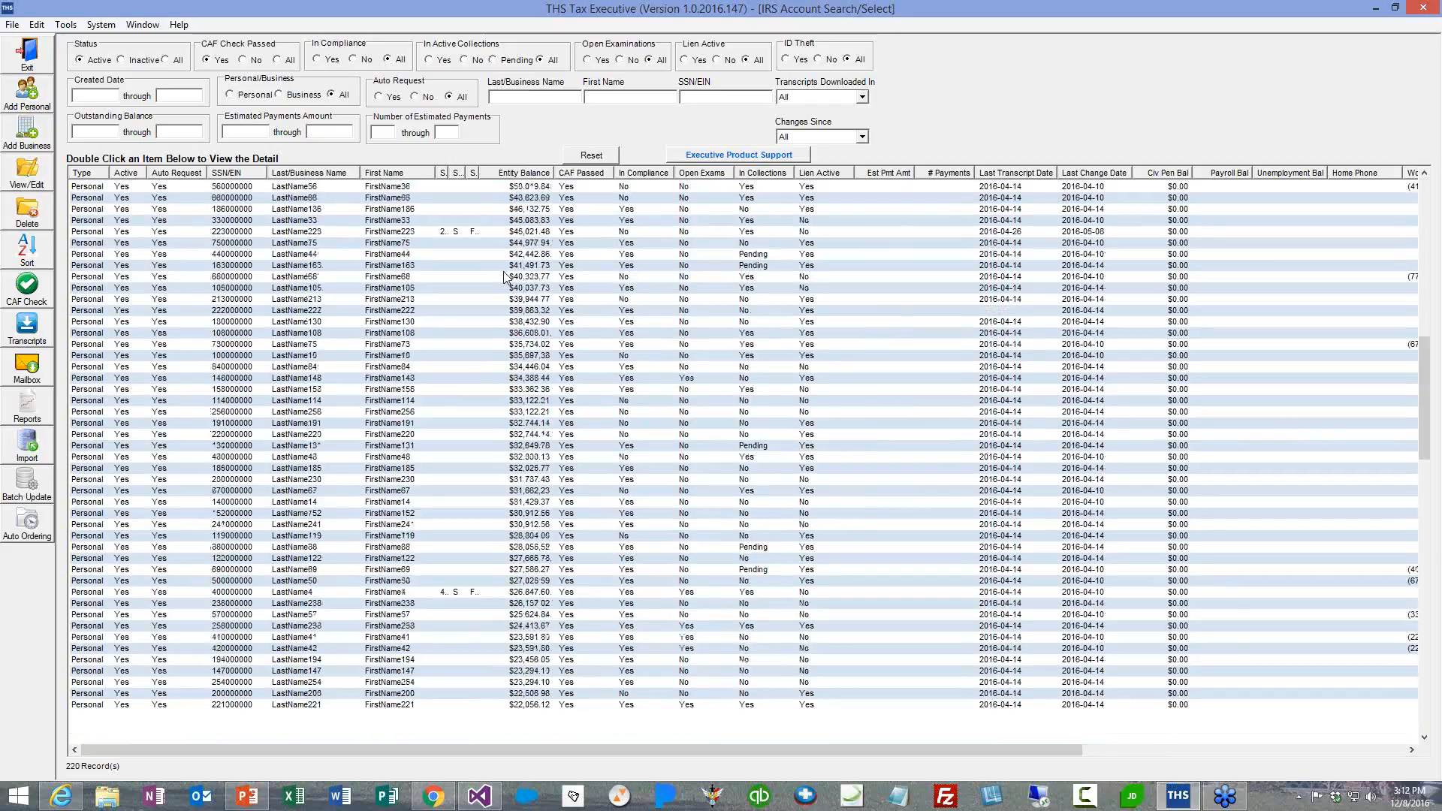
{"action": "scroll", "coordinate": [505, 277], "scroll_direction": "down", "scroll_amount": 8}
{"action": "scroll", "coordinate": [505, 278], "scroll_direction": "down", "scroll_amount": 20}
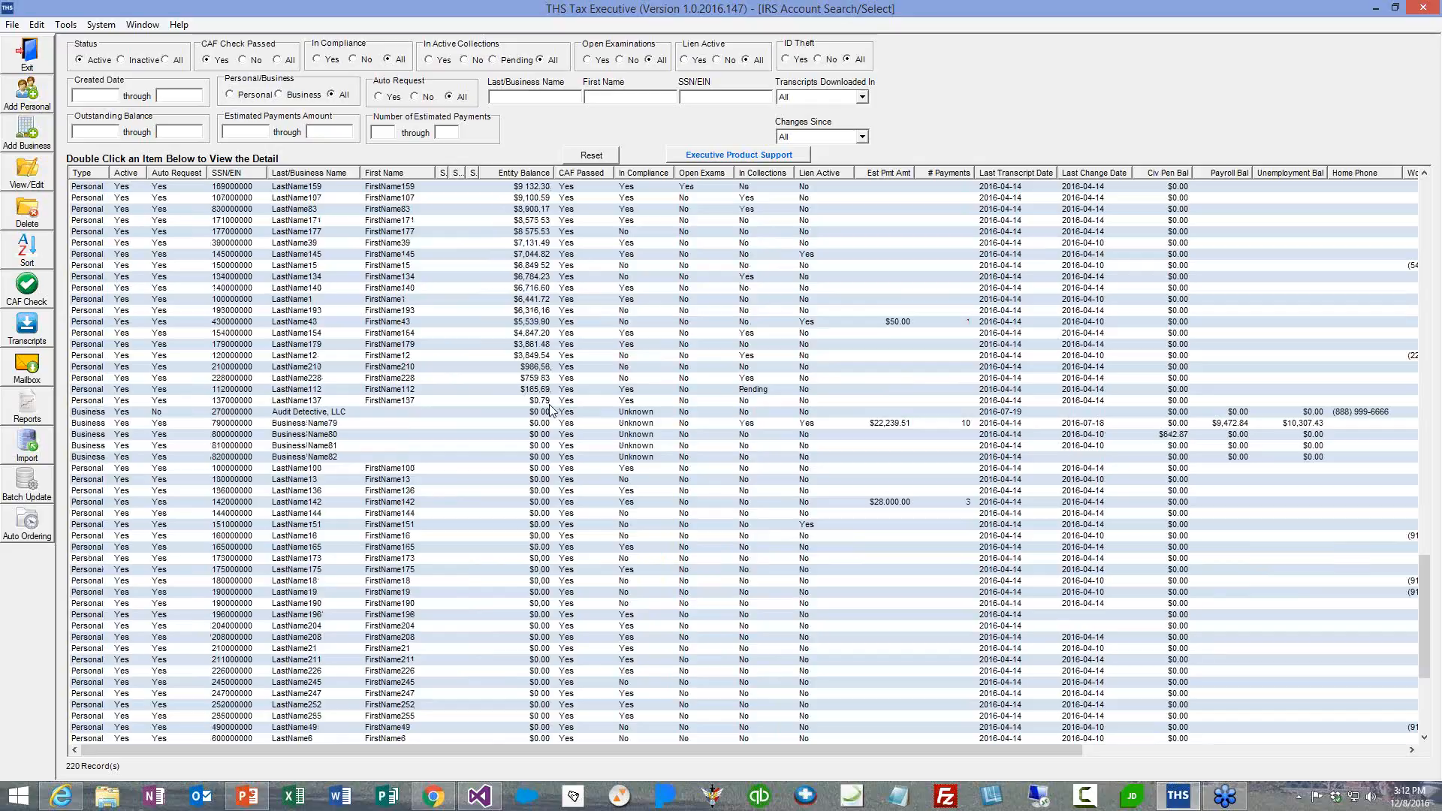
{"action": "scroll", "coordinate": [551, 409], "scroll_direction": "up", "scroll_amount": 1}
{"action": "scroll", "coordinate": [550, 410], "scroll_direction": "up", "scroll_amount": 20}
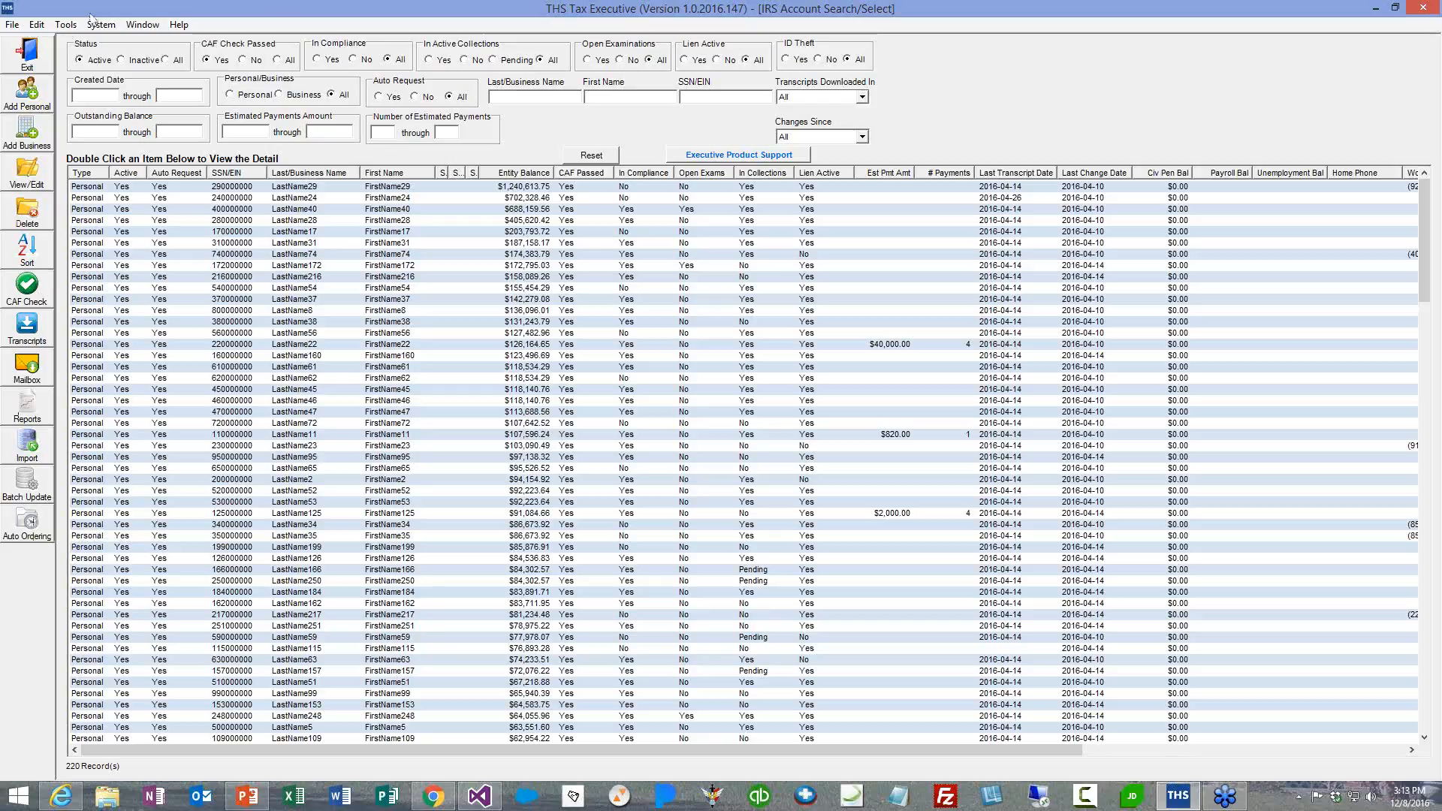
- Open the recent account changes and try to dismiss them without selecting any items
{"action": "left_click", "coordinate": [66, 25]}
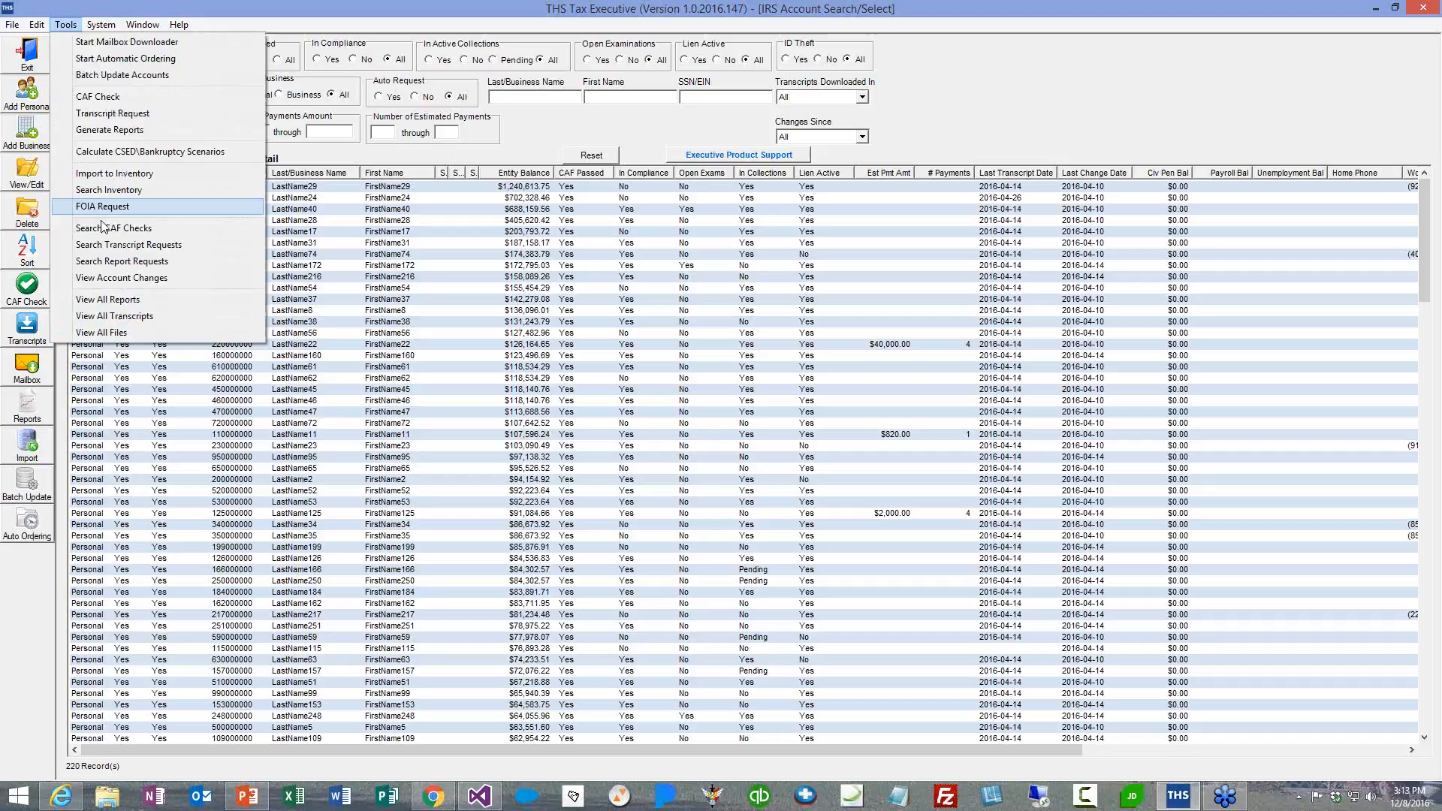
{"action": "left_click", "coordinate": [103, 278]}
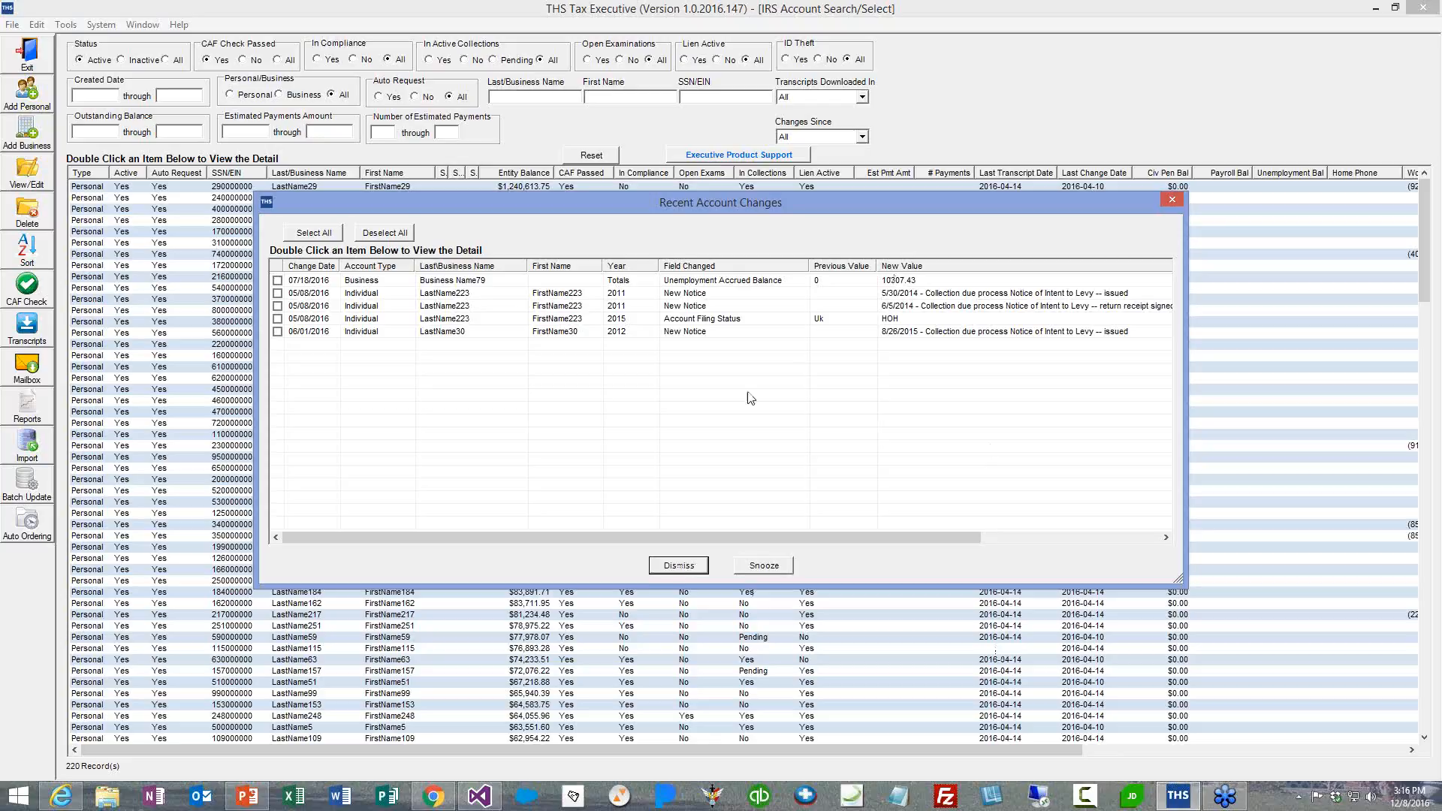
{"action": "left_click", "coordinate": [687, 568]}
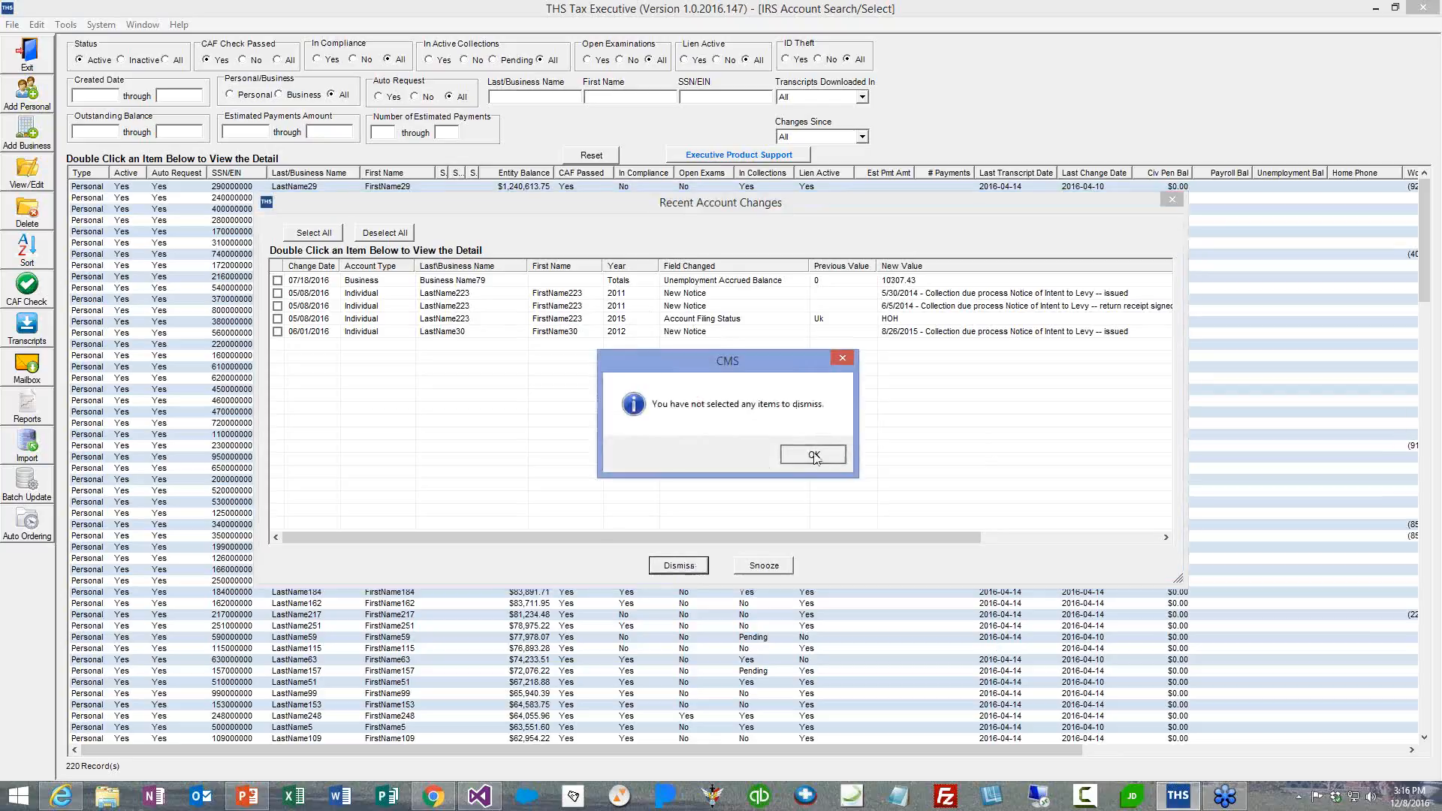
{"action": "left_click", "coordinate": [813, 455]}
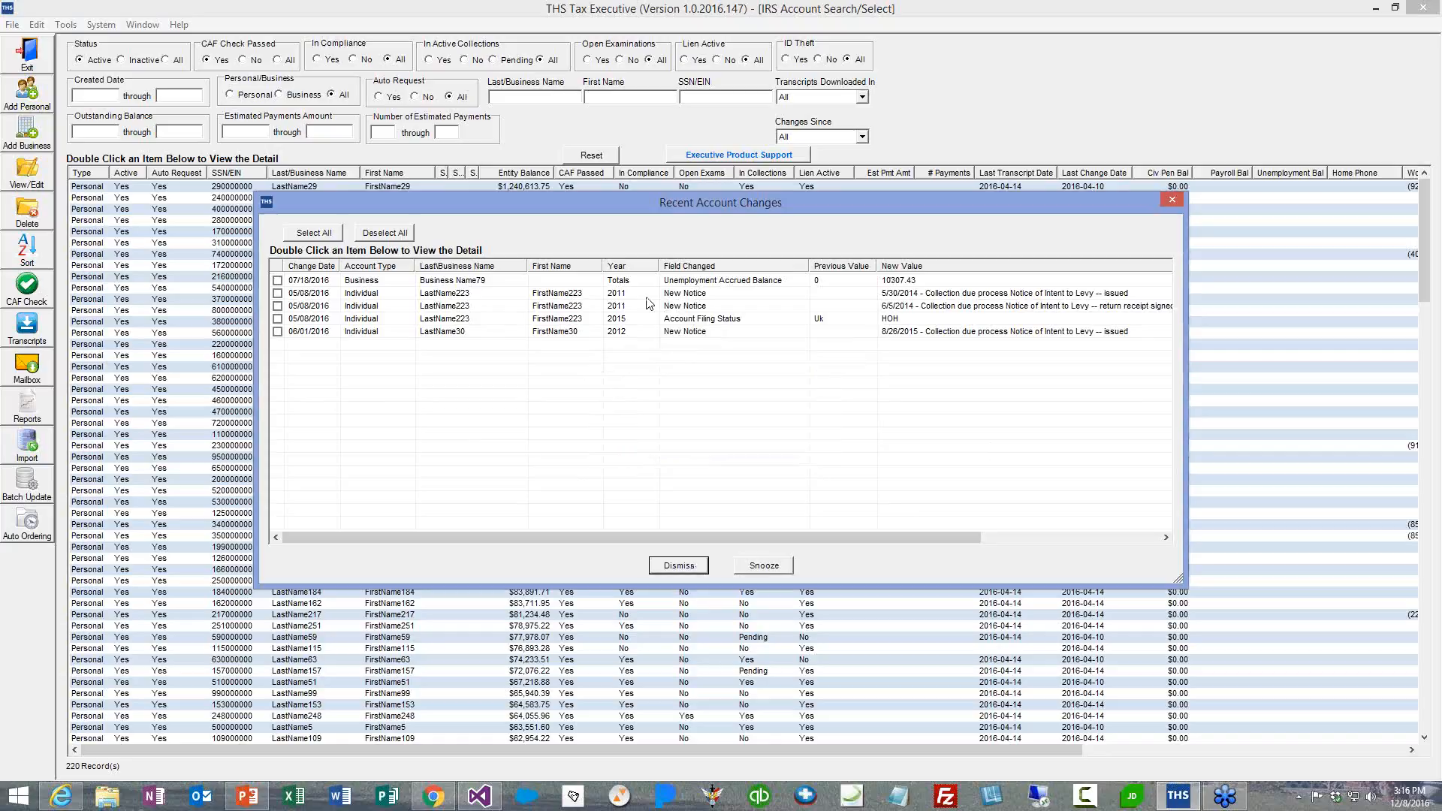
- Mark and unmark the first two account changes, and snooze the recent changes
{"action": "left_click", "coordinate": [277, 280]}
{"action": "left_click", "coordinate": [278, 293]}
{"action": "left_click", "coordinate": [278, 281]}
{"action": "left_click", "coordinate": [277, 294]}
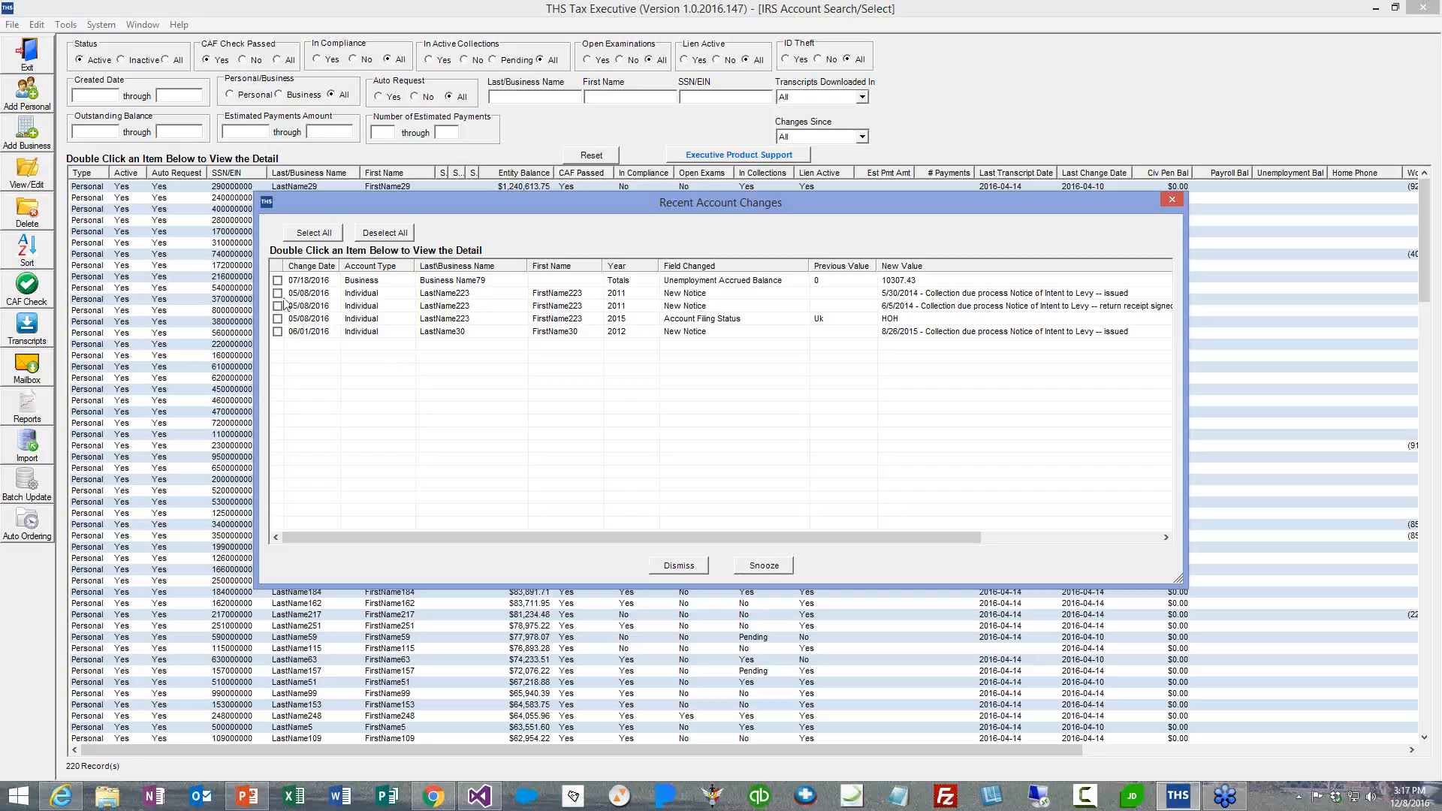
{"action": "left_click", "coordinate": [771, 572]}
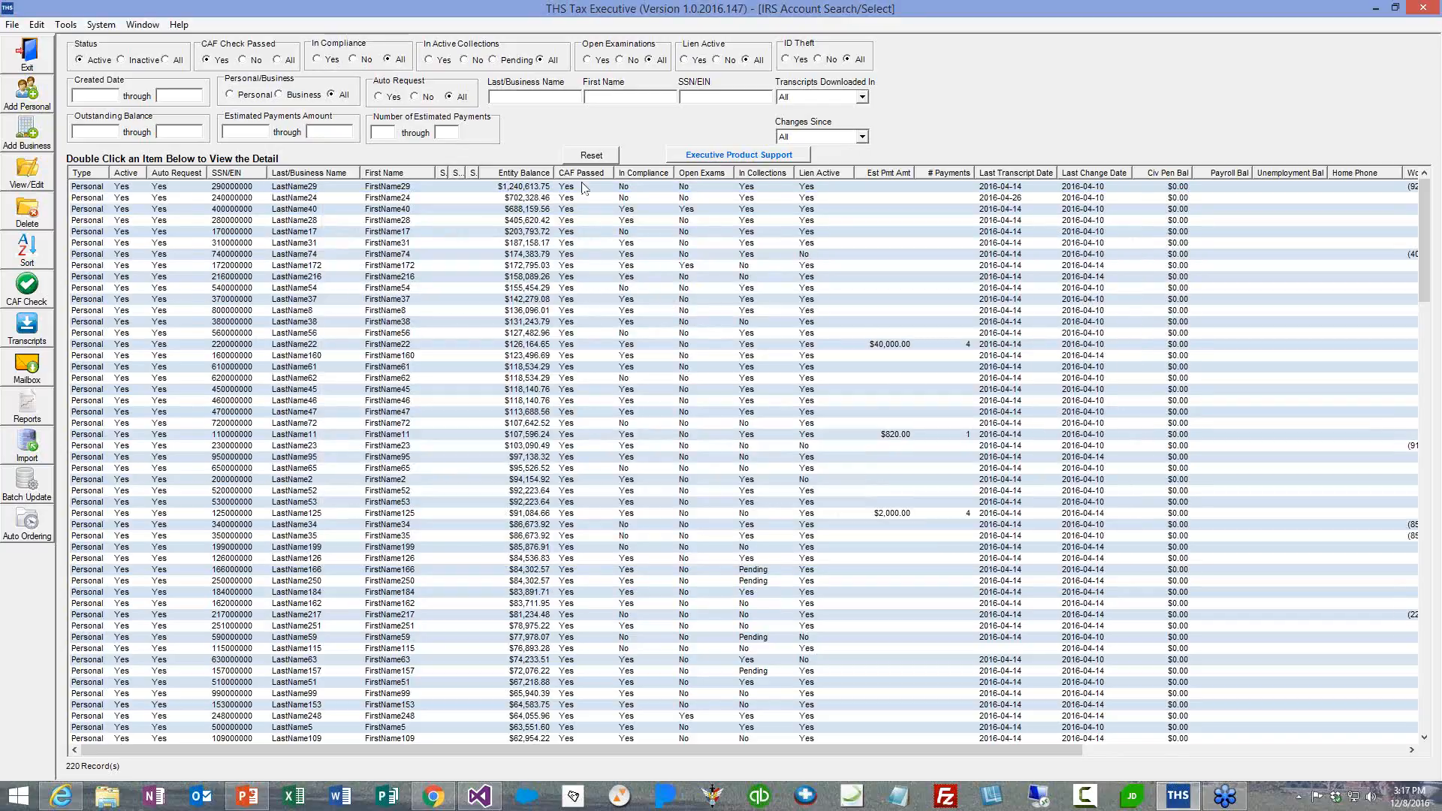
- Reset the account list filters and open the batch update showing only accounts with CAF check passed set to No
{"action": "left_click", "coordinate": [598, 157]}
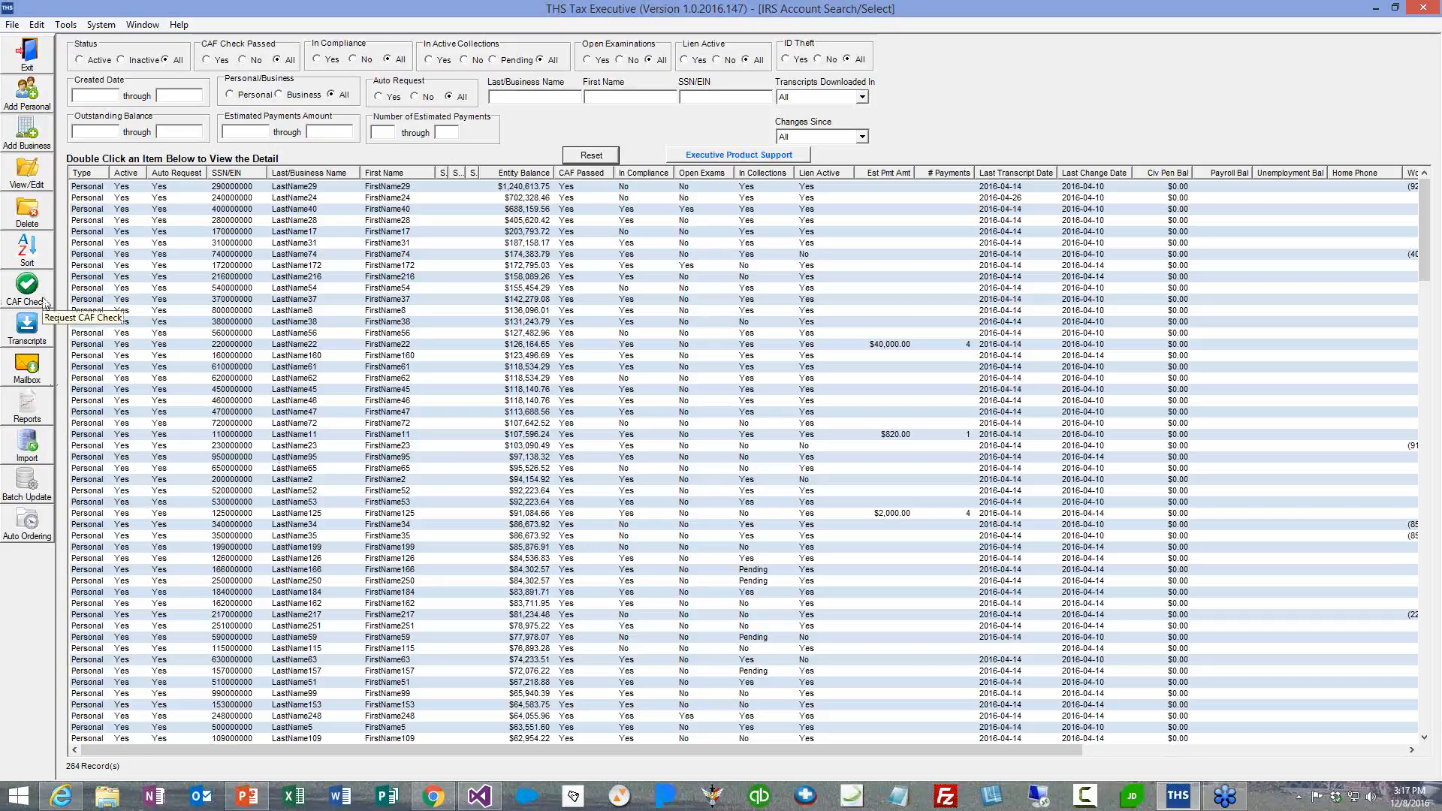
{"action": "left_click", "coordinate": [41, 487]}
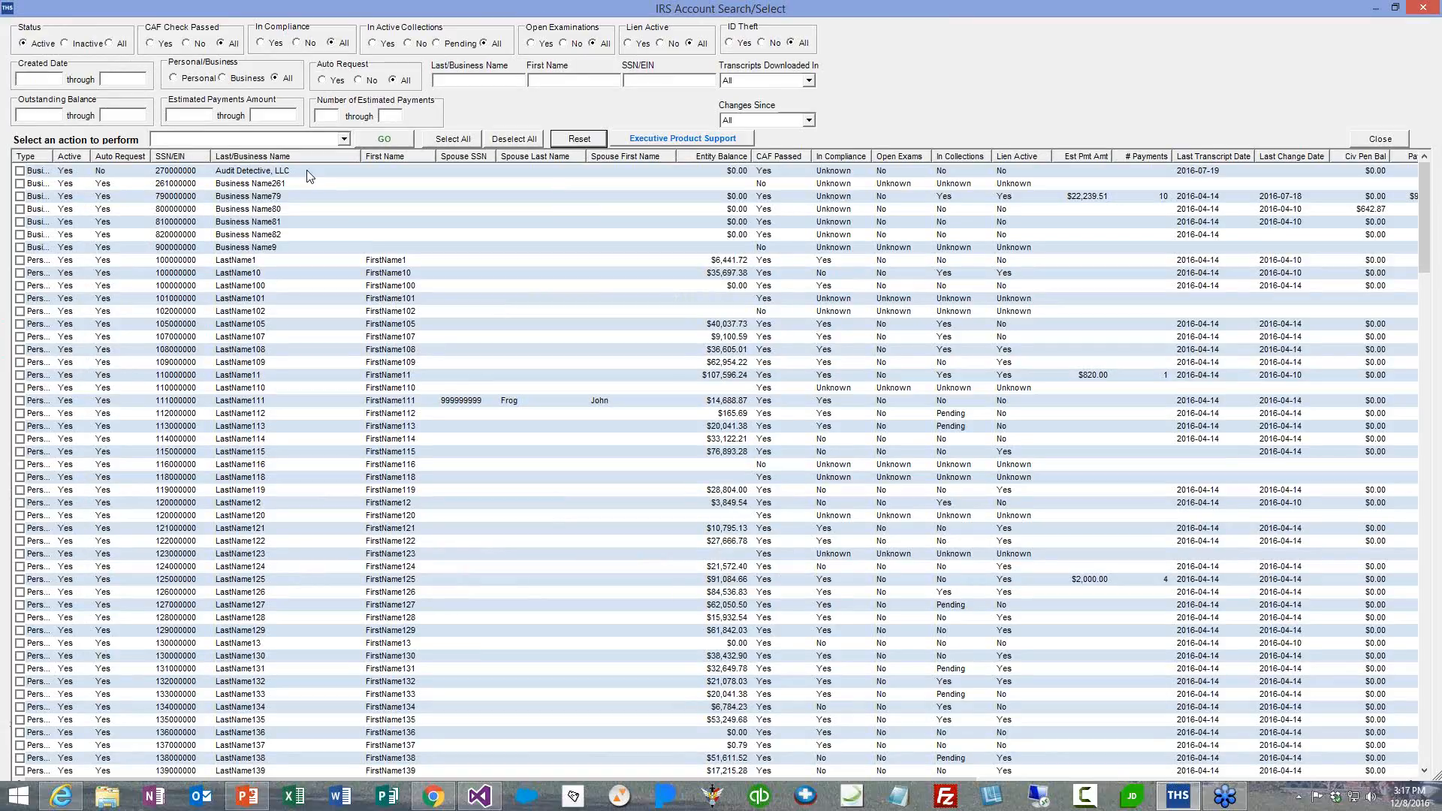
{"action": "left_click", "coordinate": [192, 46]}
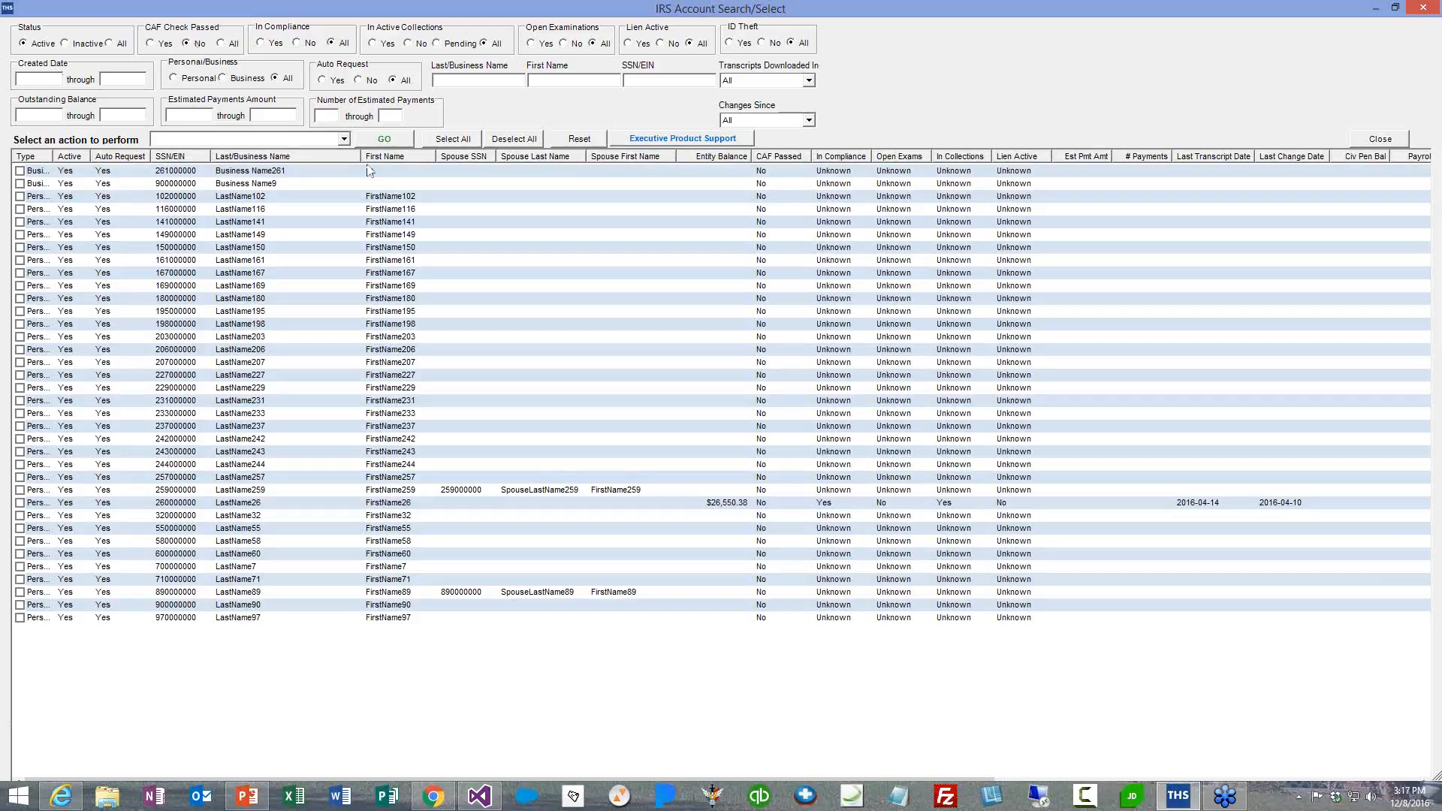
- Review the actions available for batch updating accounts, and close the list without choosing one
{"action": "left_click", "coordinate": [344, 140]}
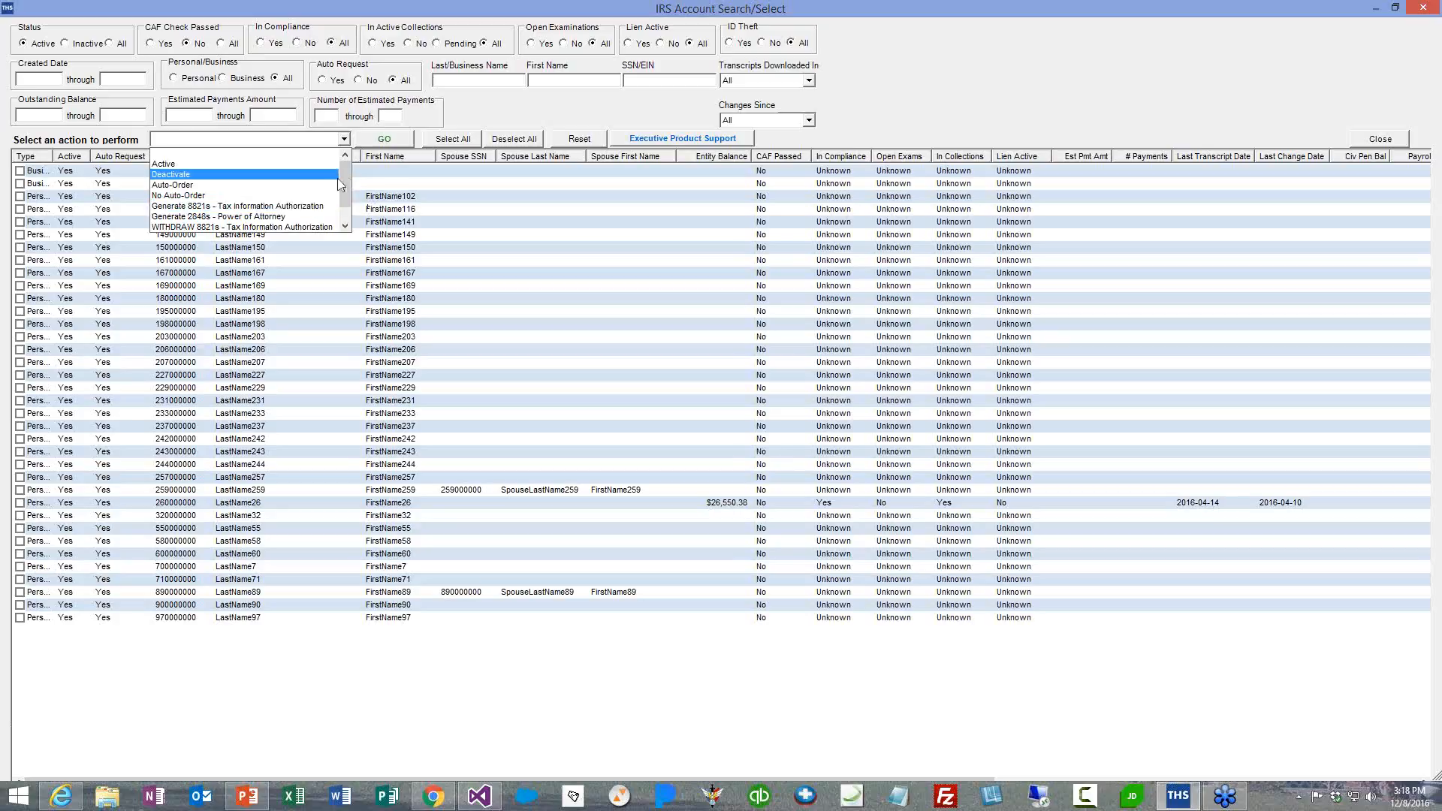
{"action": "left_click_drag", "start_coordinate": [345, 179], "coordinate": [346, 197]}
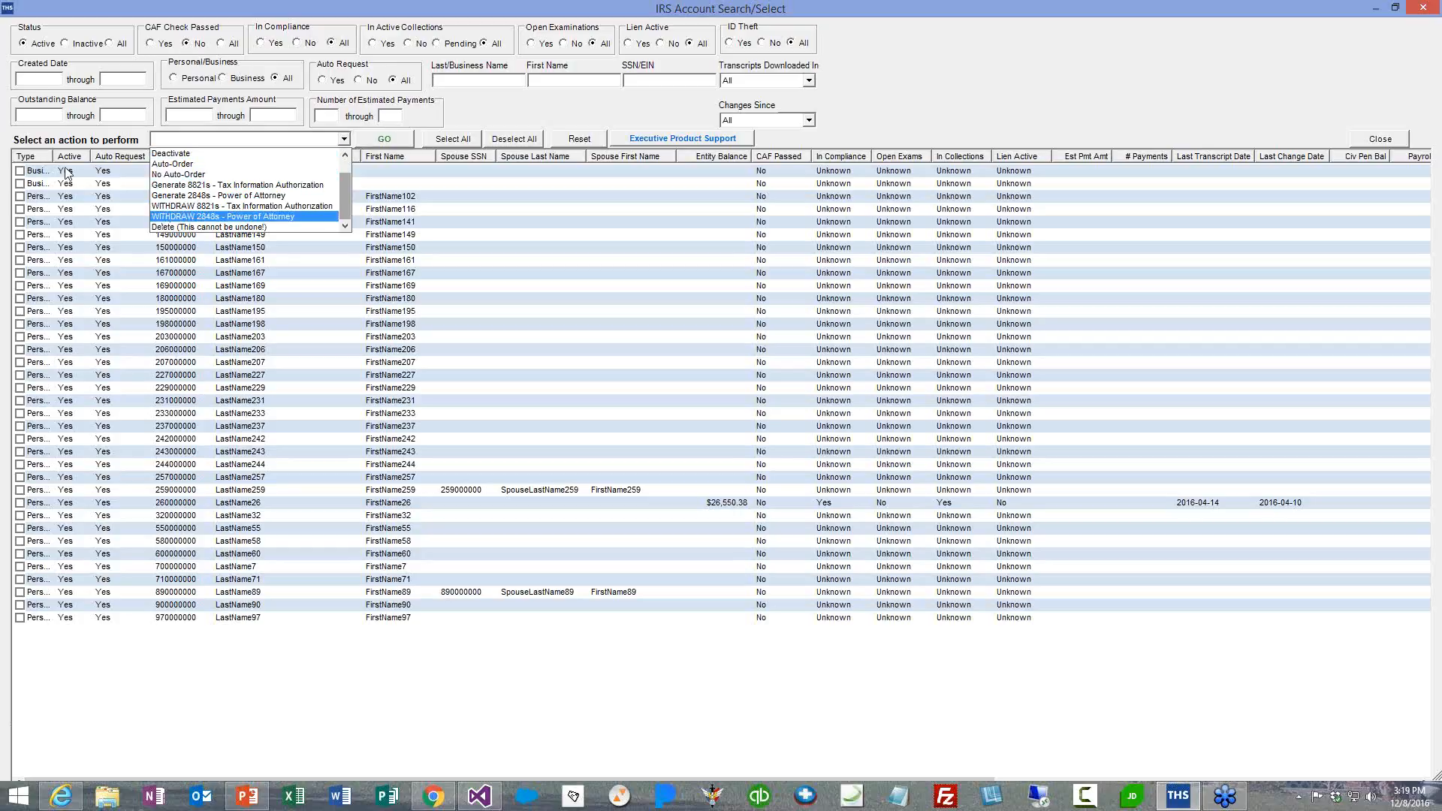
{"action": "left_click", "coordinate": [472, 145]}
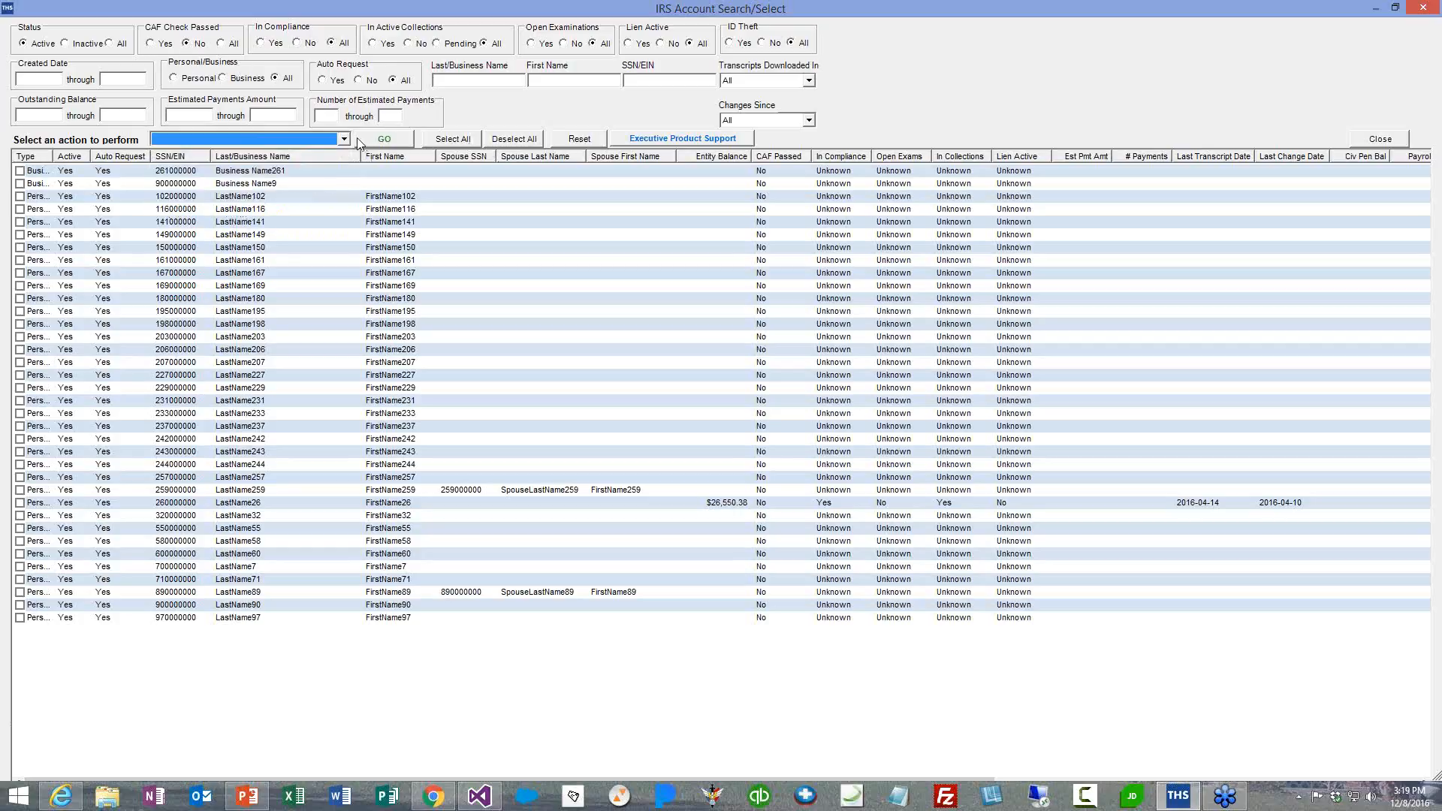
- Try to generate 8821 tax information authorizations for all listed accounts, dismiss the messages and close the batch update
{"action": "left_click", "coordinate": [453, 139]}
{"action": "left_click", "coordinate": [343, 139]}
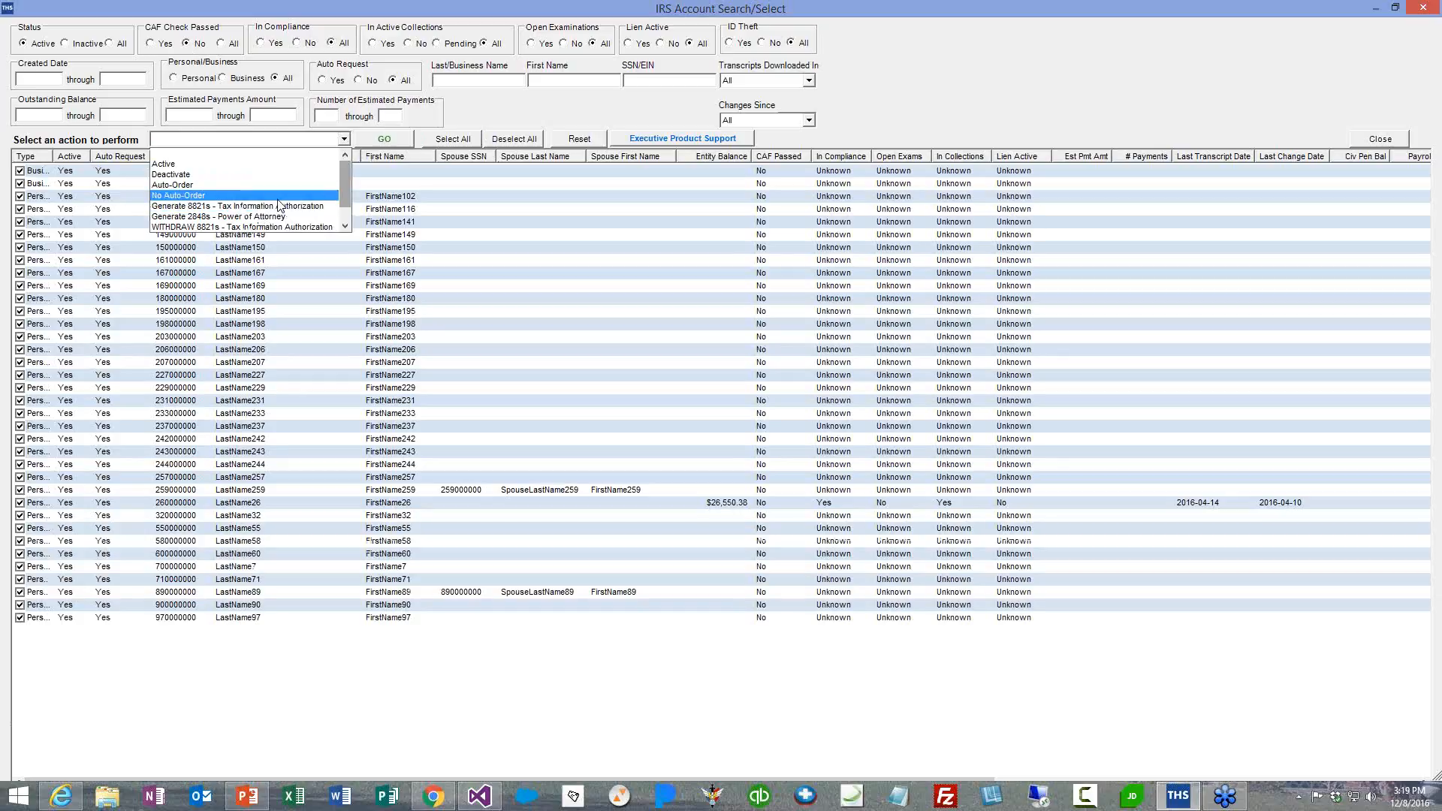
{"action": "left_click", "coordinate": [255, 210]}
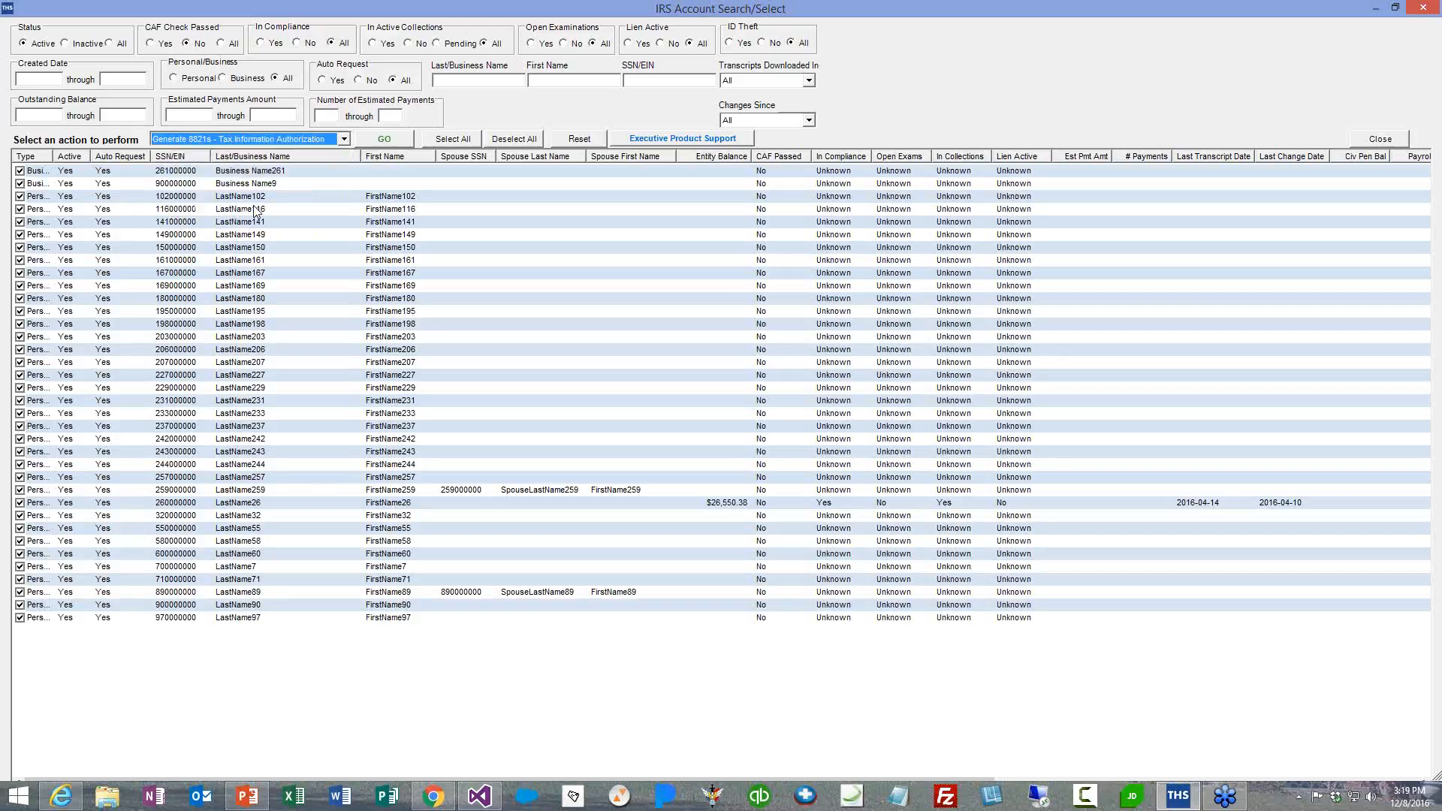
{"action": "left_click", "coordinate": [389, 143]}
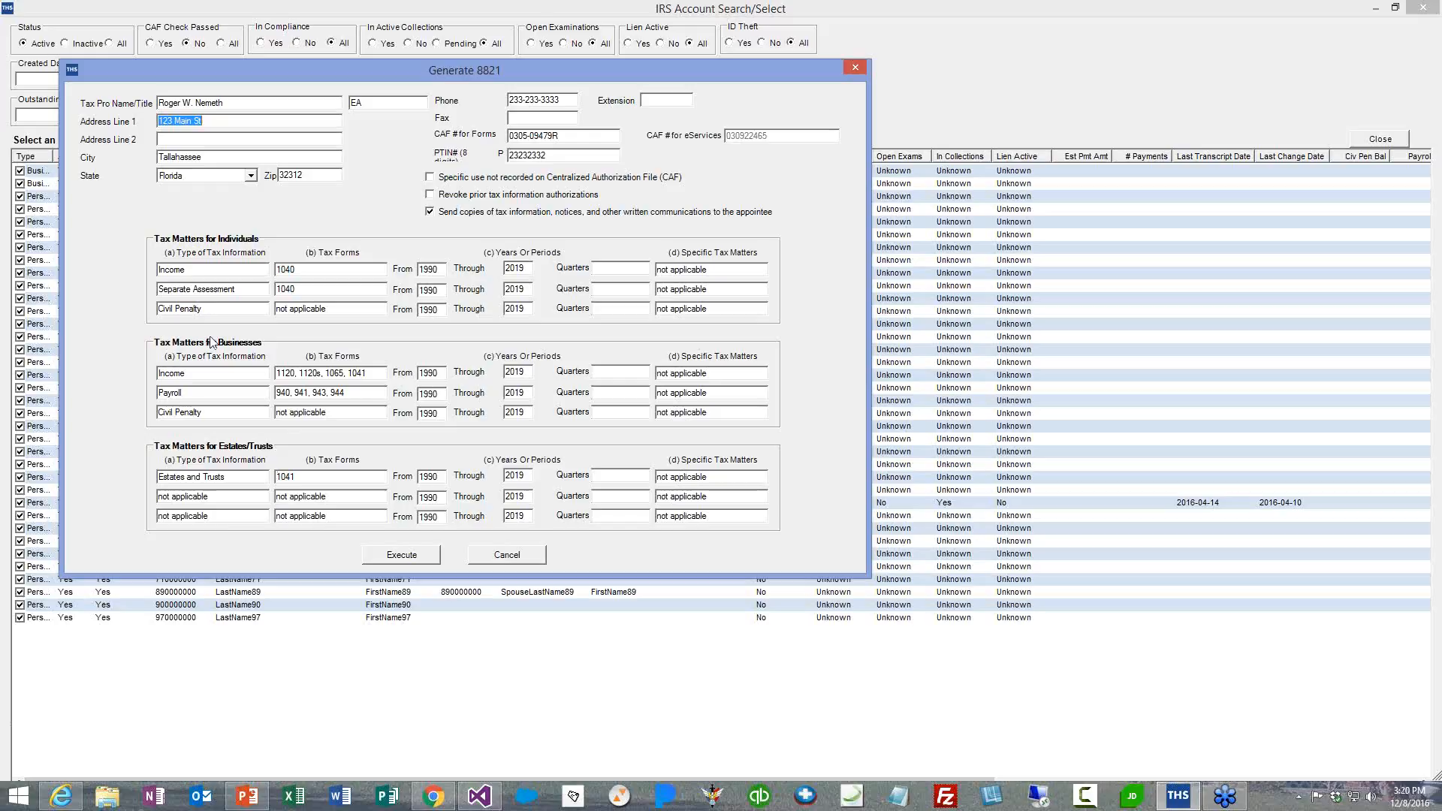
{"action": "left_click", "coordinate": [402, 557]}
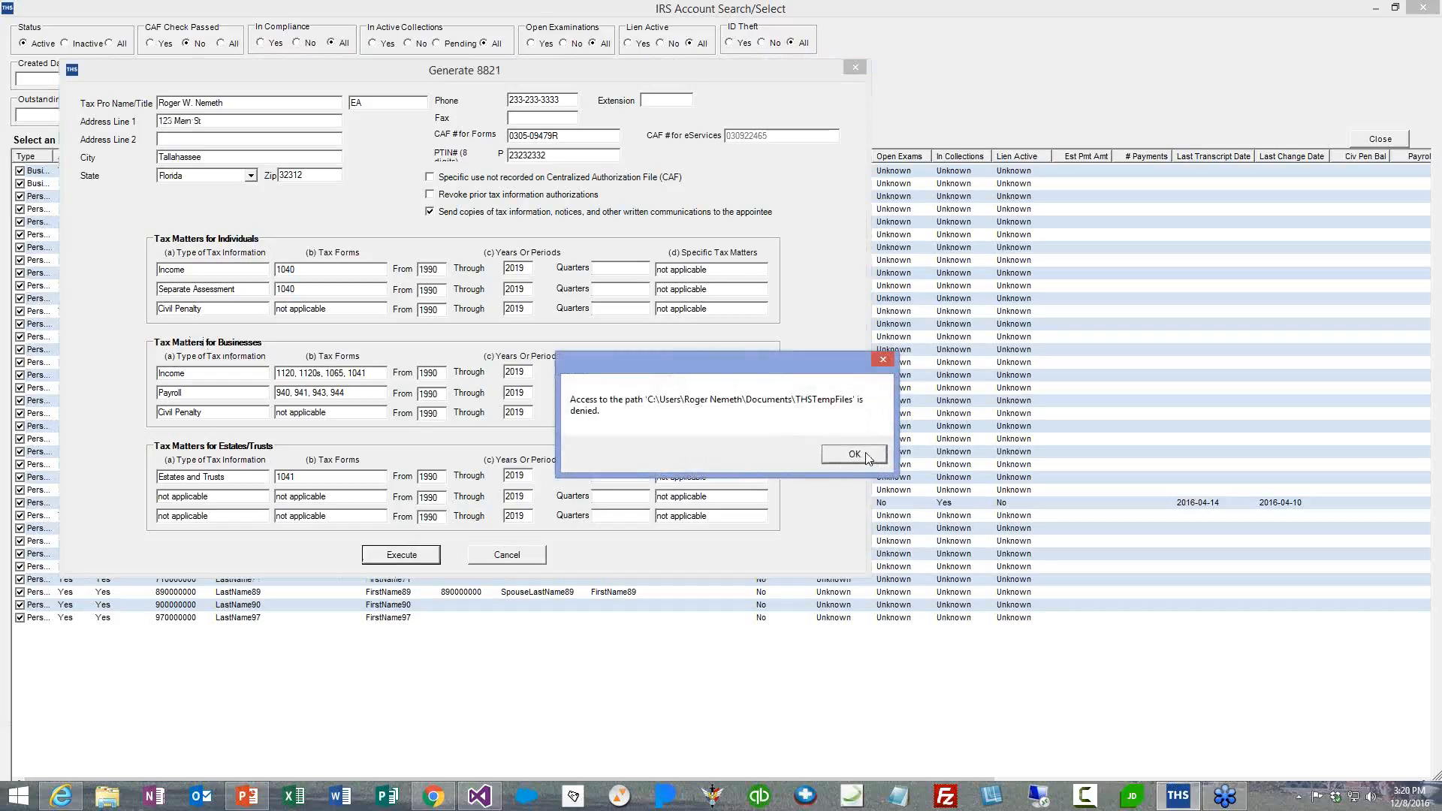
{"action": "left_click", "coordinate": [856, 453]}
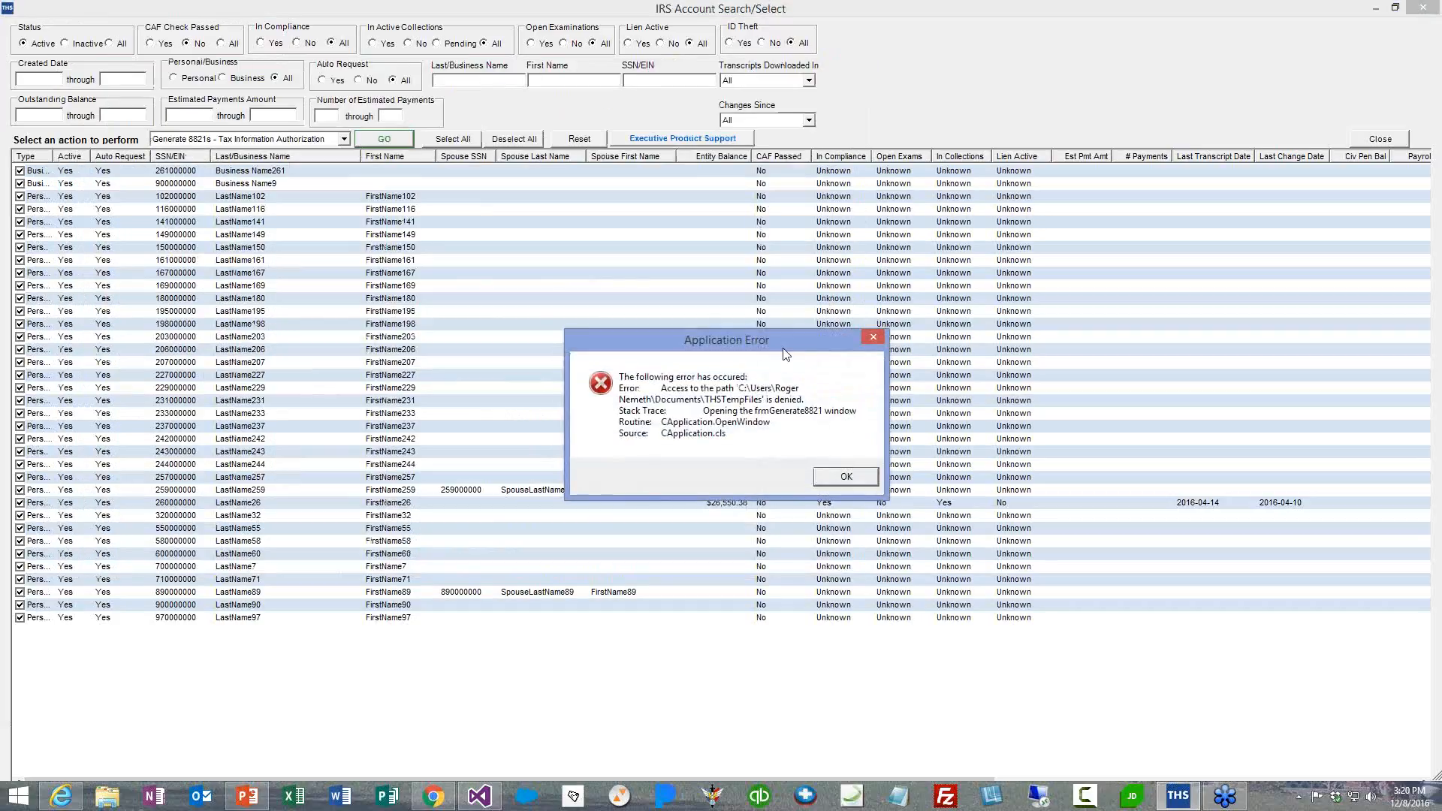
{"action": "left_click", "coordinate": [831, 478]}
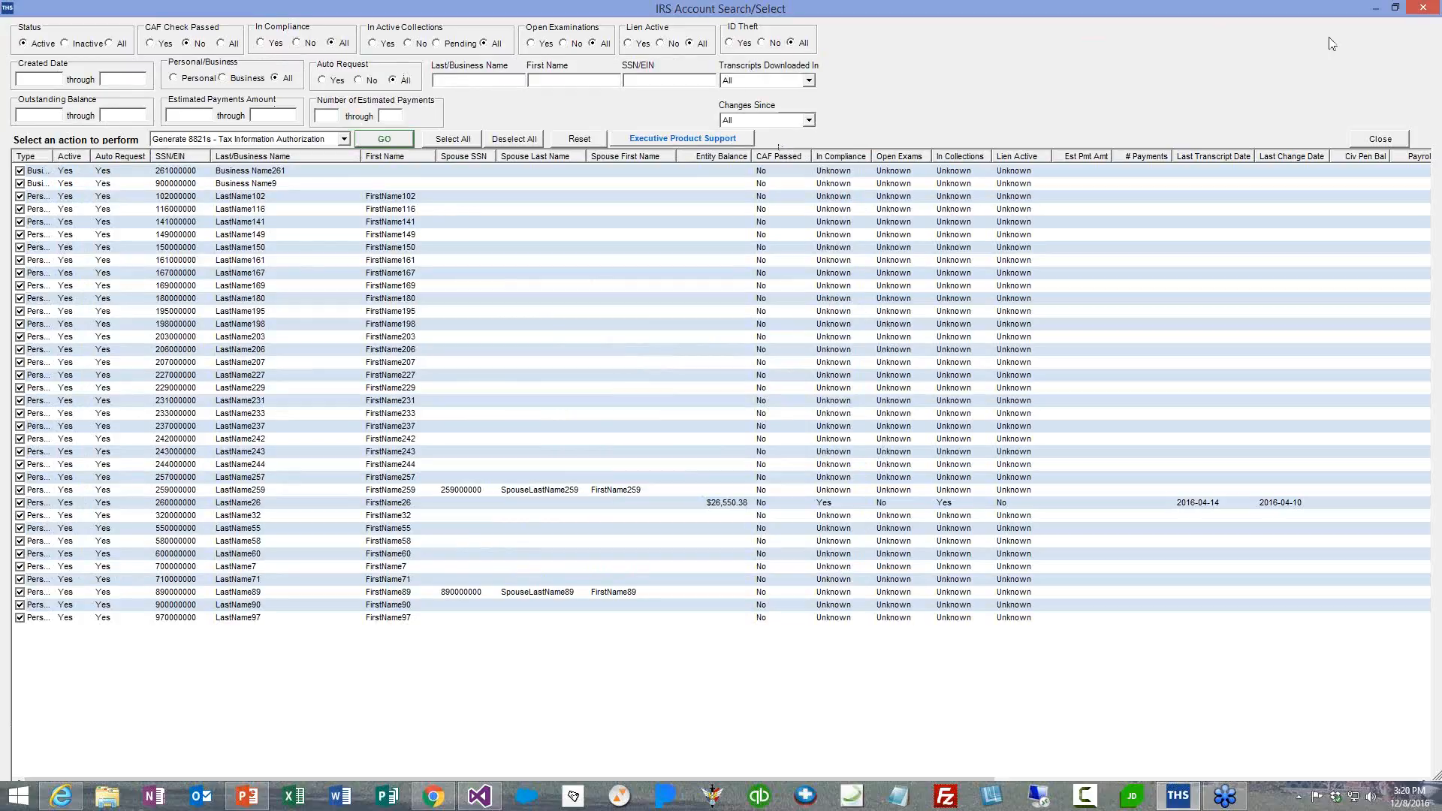
{"action": "left_click", "coordinate": [1421, 11]}
- Open the system settings and, while browsing for a file location, create a folder named THSFo under Audit Detective
{"action": "left_click", "coordinate": [101, 24]}
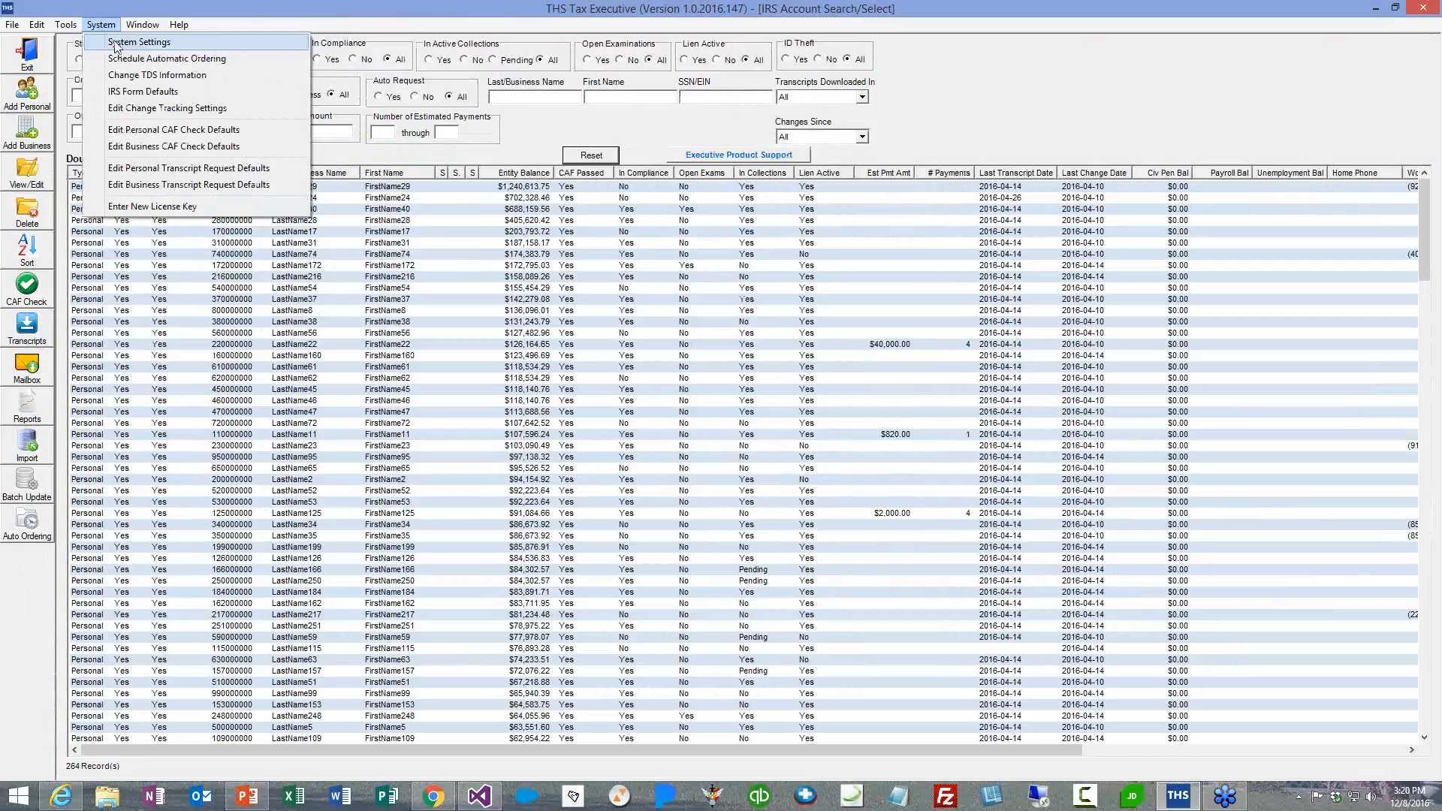
{"action": "left_click", "coordinate": [116, 43]}
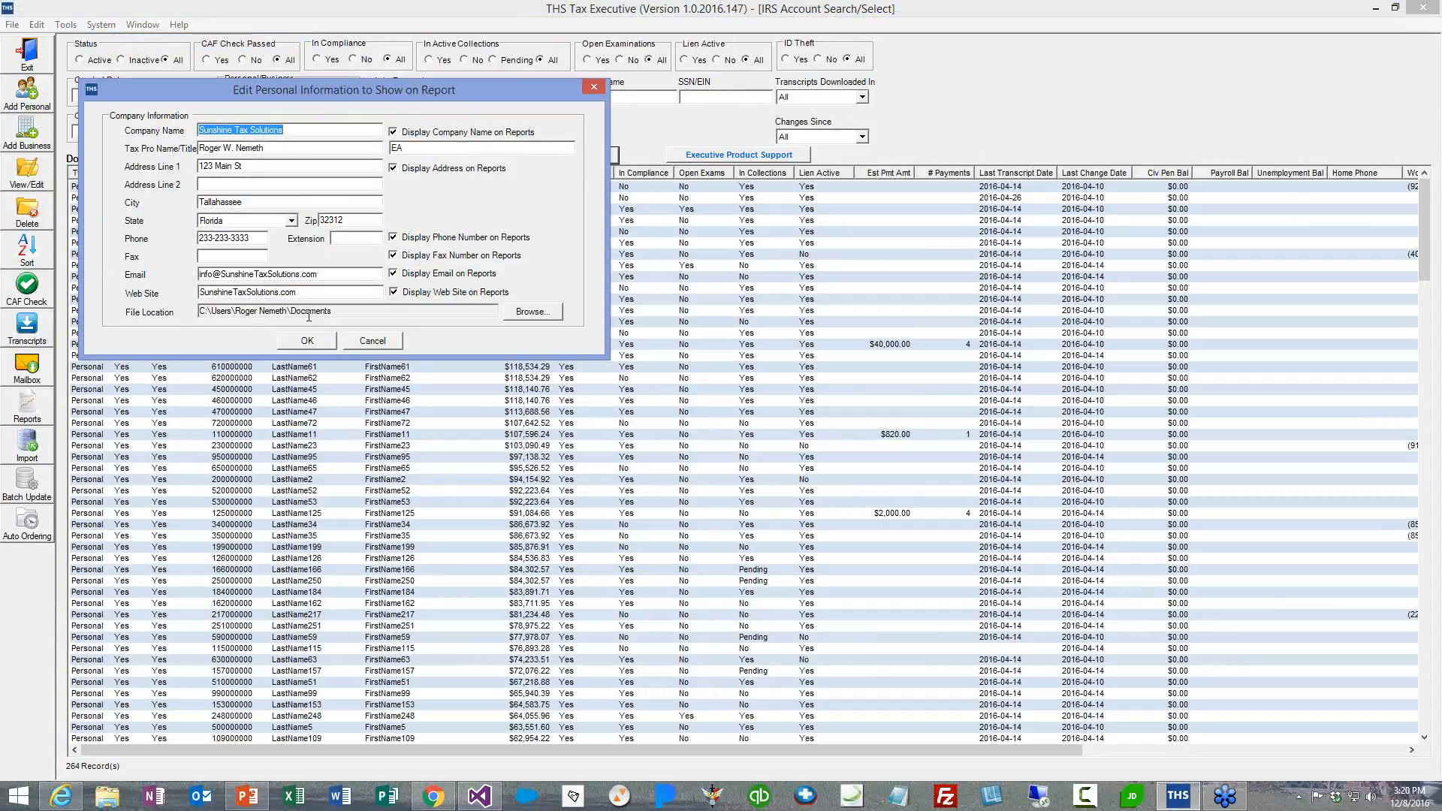
{"action": "left_click", "coordinate": [523, 315]}
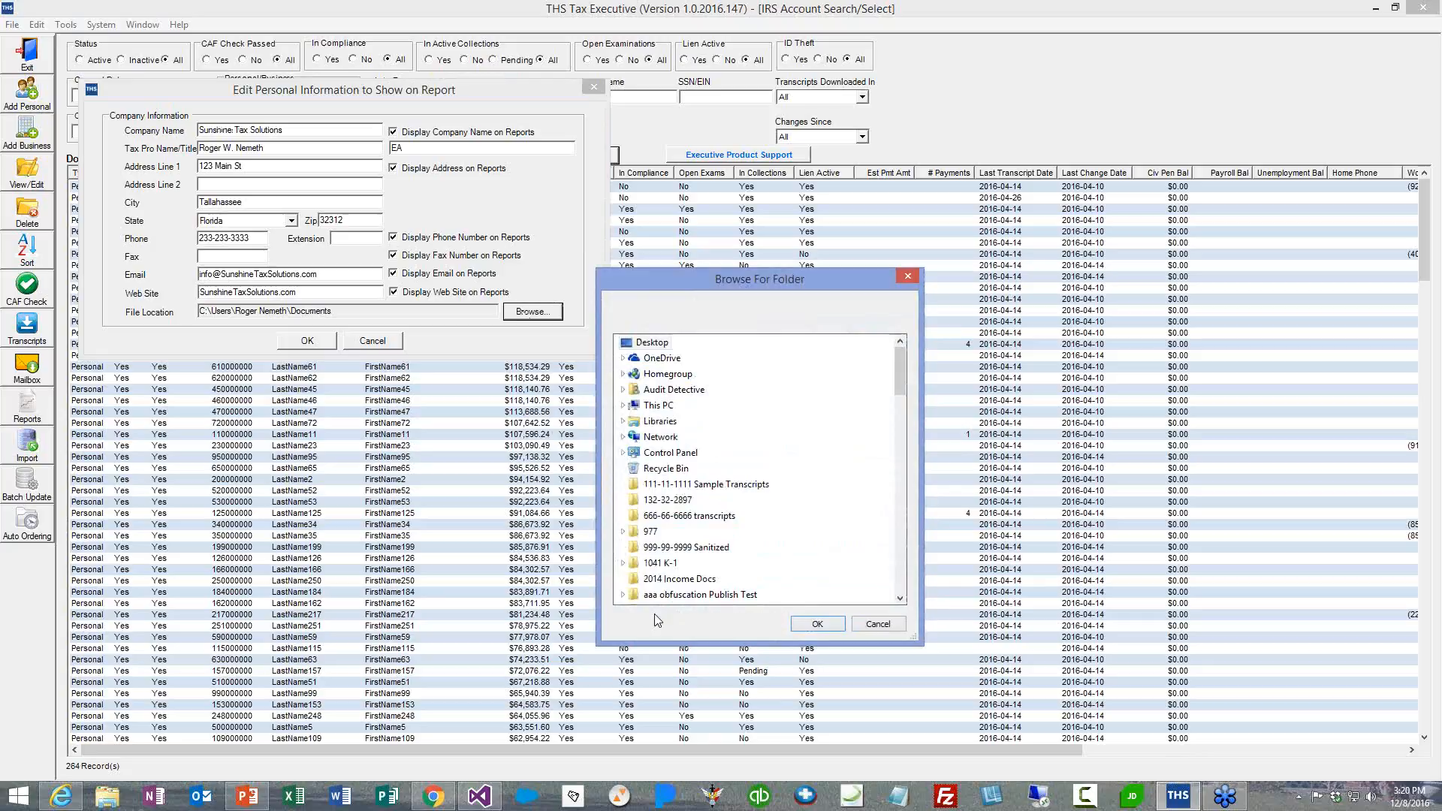
{"action": "right_click", "coordinate": [775, 389]}
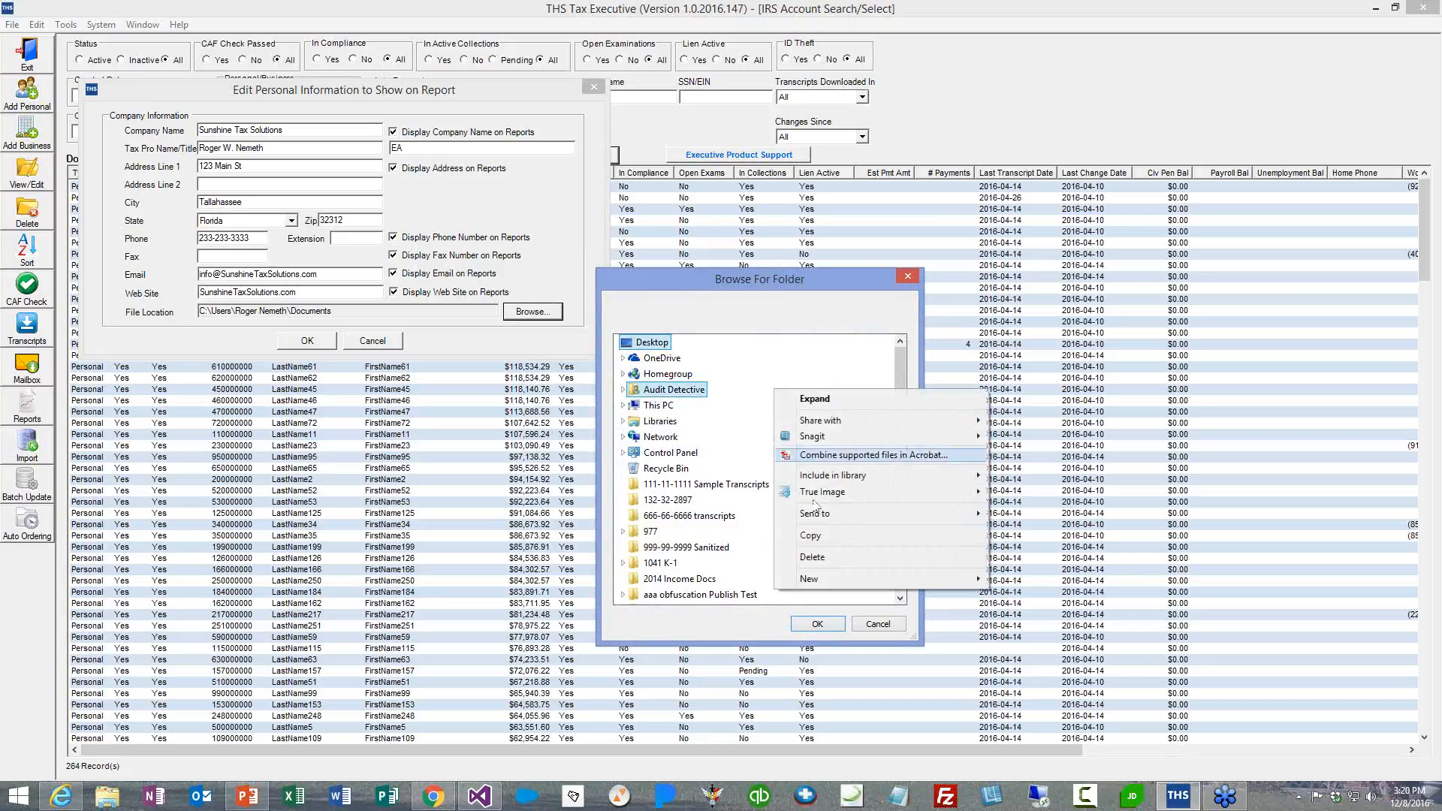
{"action": "mouse_move", "coordinate": [822, 579]}
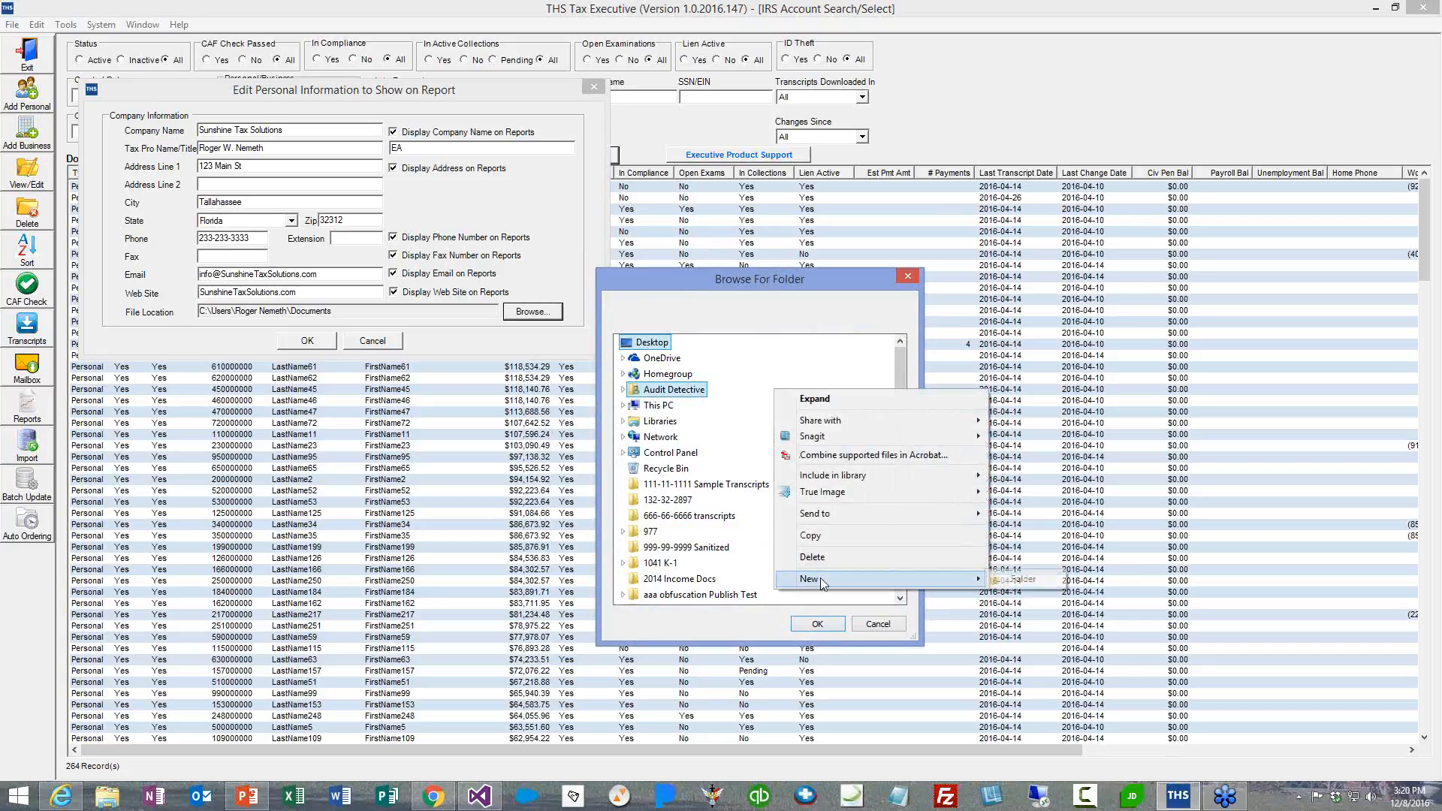
{"action": "left_click", "coordinate": [1031, 585]}
{"action": "type", "text": "TH"}
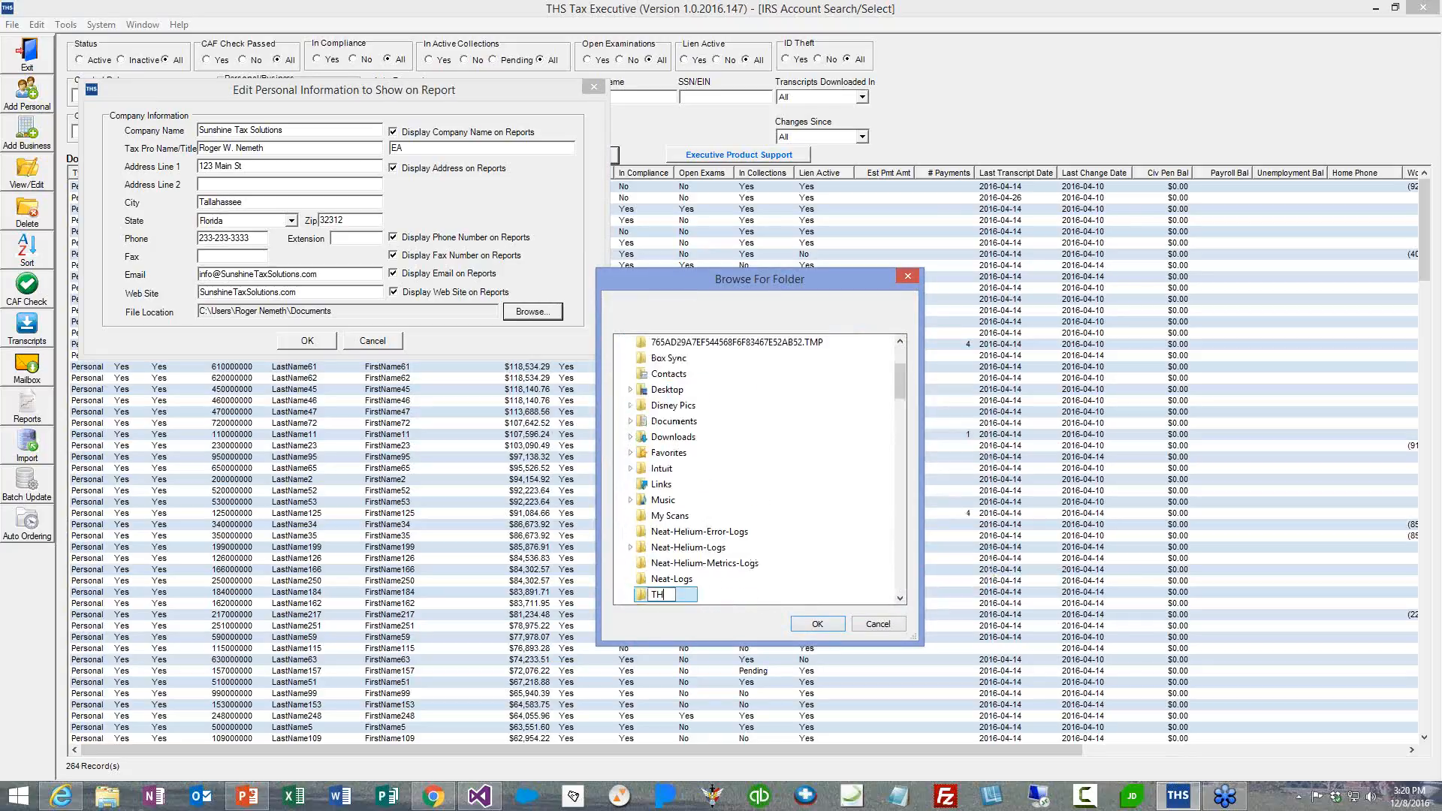
{"action": "type", "text": "SFo"}
{"action": "key", "text": "Return"}
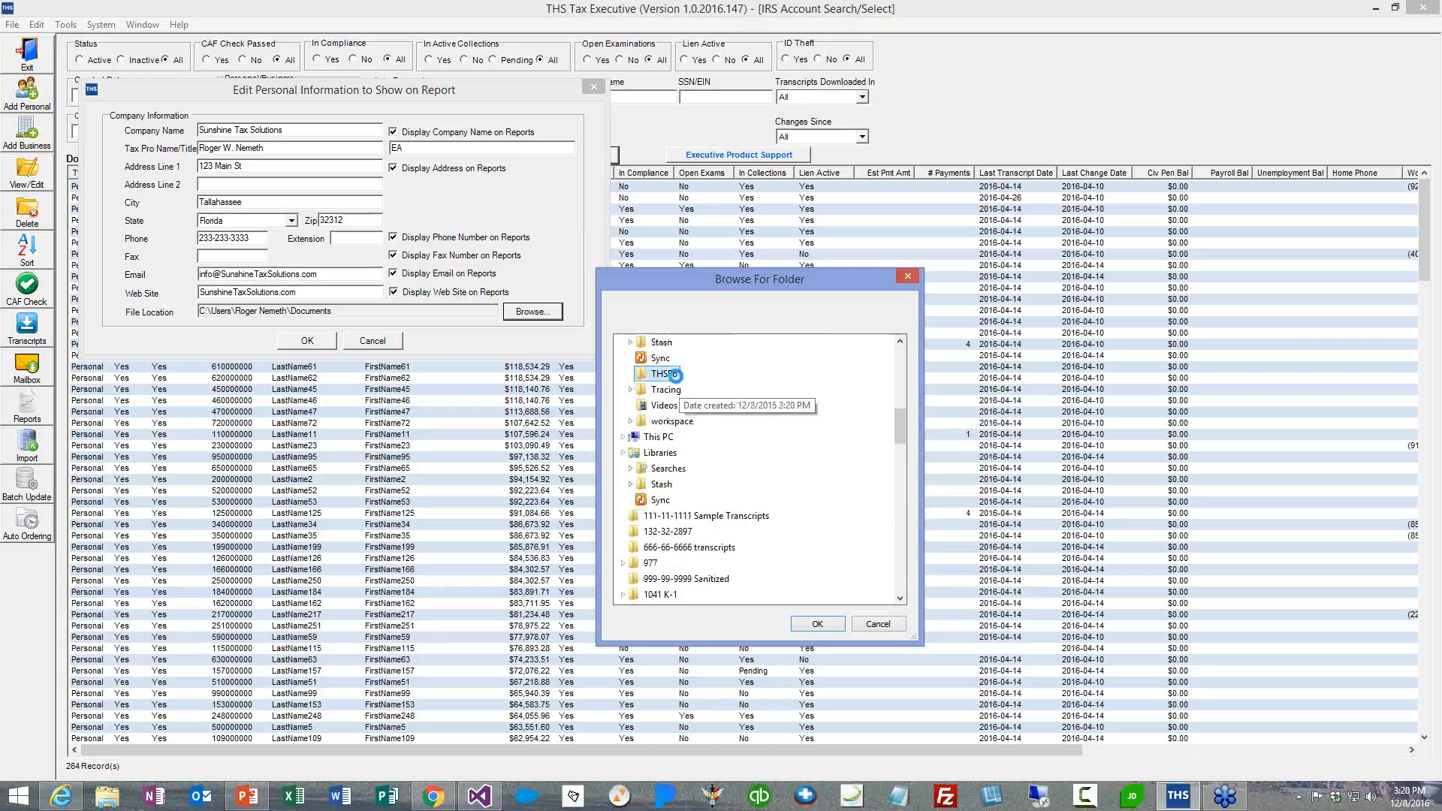
- Rename the new folder THSFolders, set it as the file location and save the system settings
{"action": "right_click", "coordinate": [674, 376]}
{"action": "left_click", "coordinate": [710, 576]}
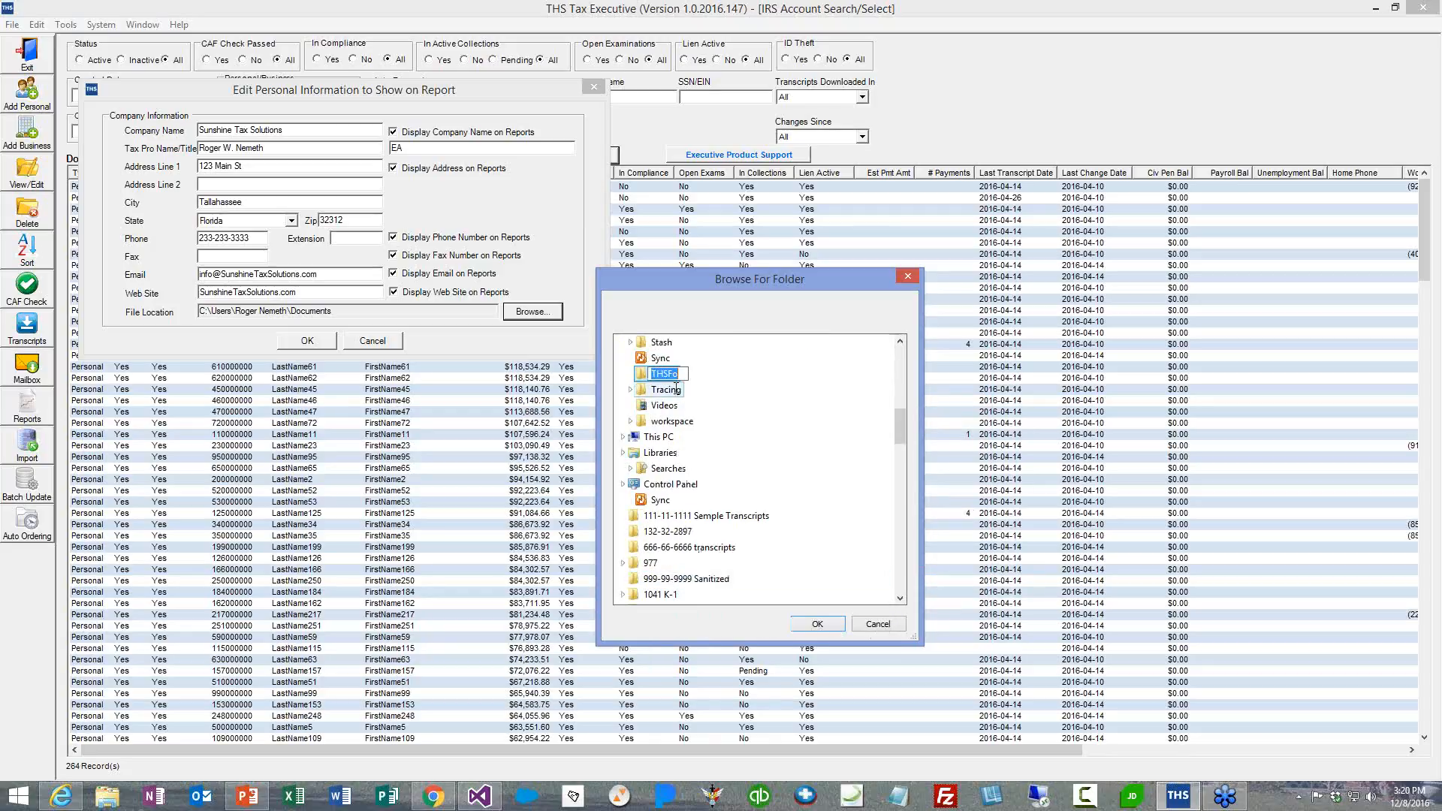
{"action": "key", "text": "End"}
{"action": "type", "text": "lders"}
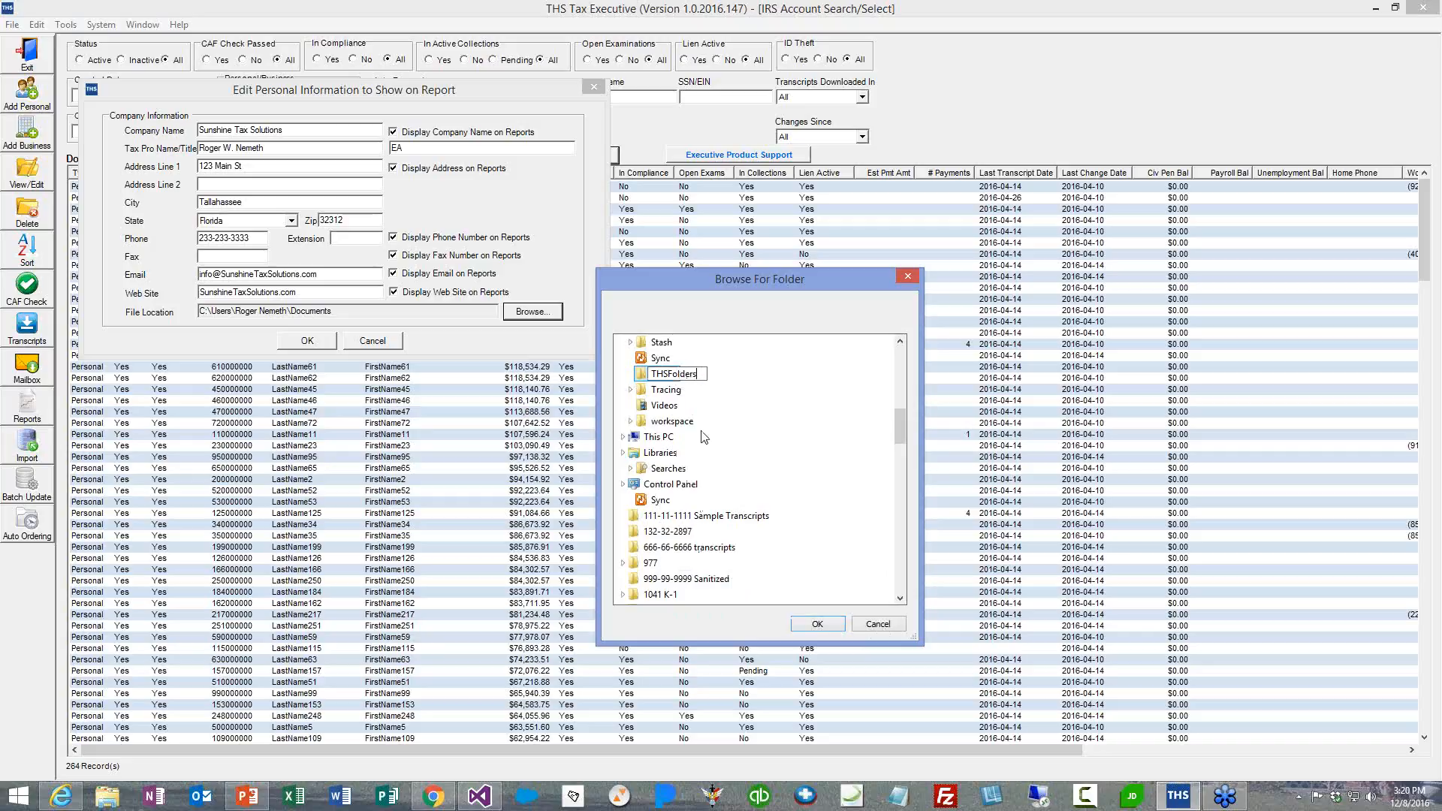
{"action": "key", "text": "Return"}
{"action": "left_click", "coordinate": [814, 625]}
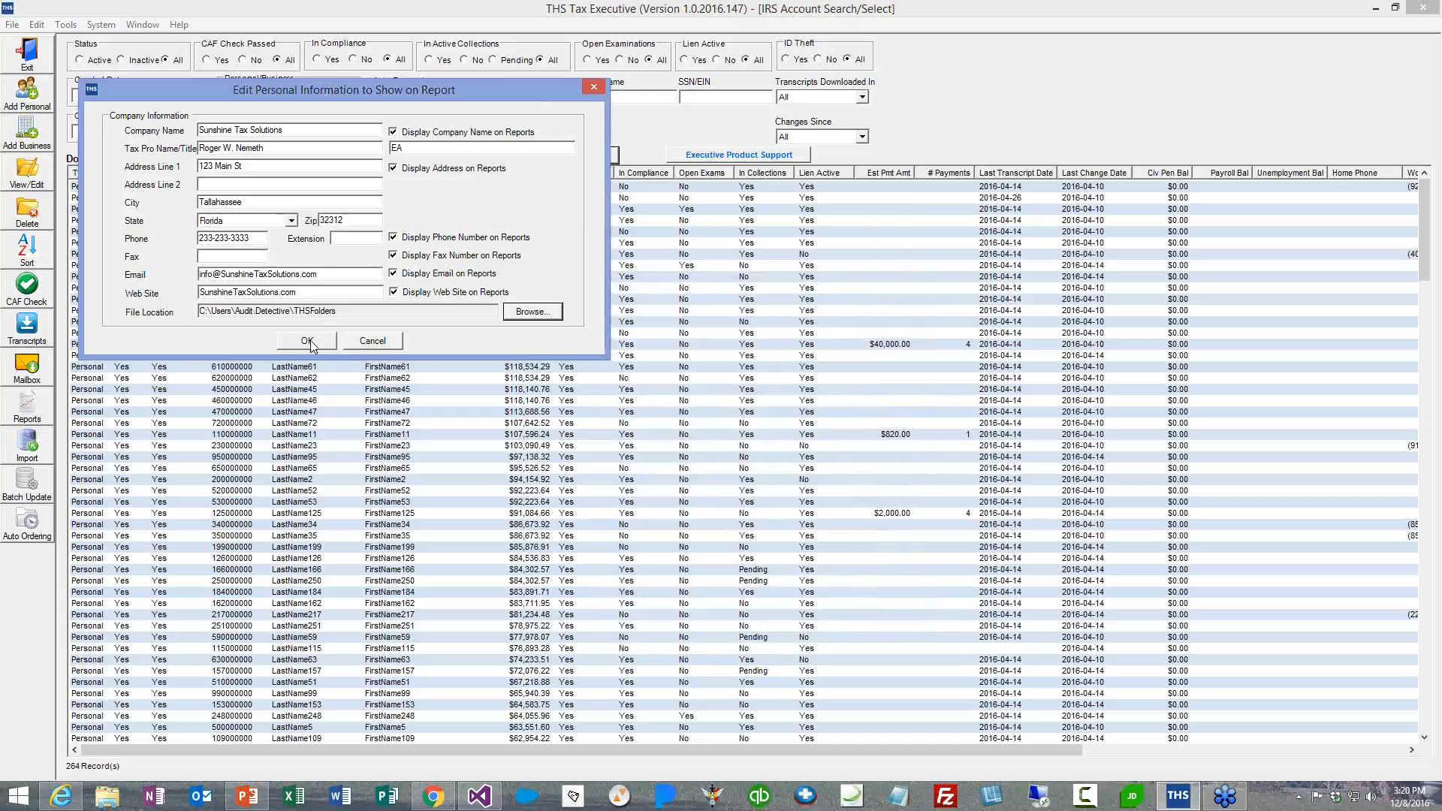
{"action": "left_click", "coordinate": [307, 342]}
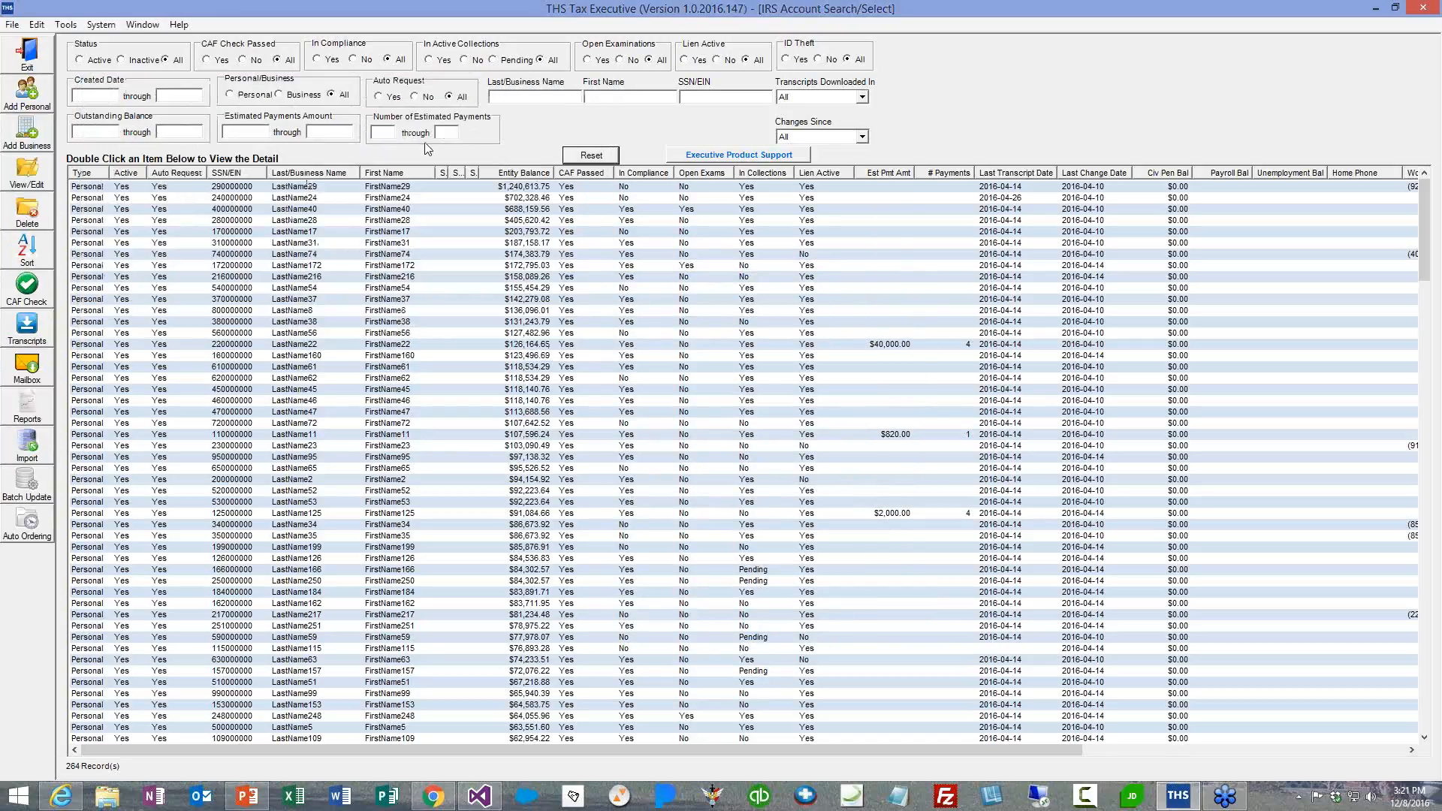
- Reopen the batch update and run the Generate 8821s action on all listed accounts
{"action": "left_click", "coordinate": [33, 487]}
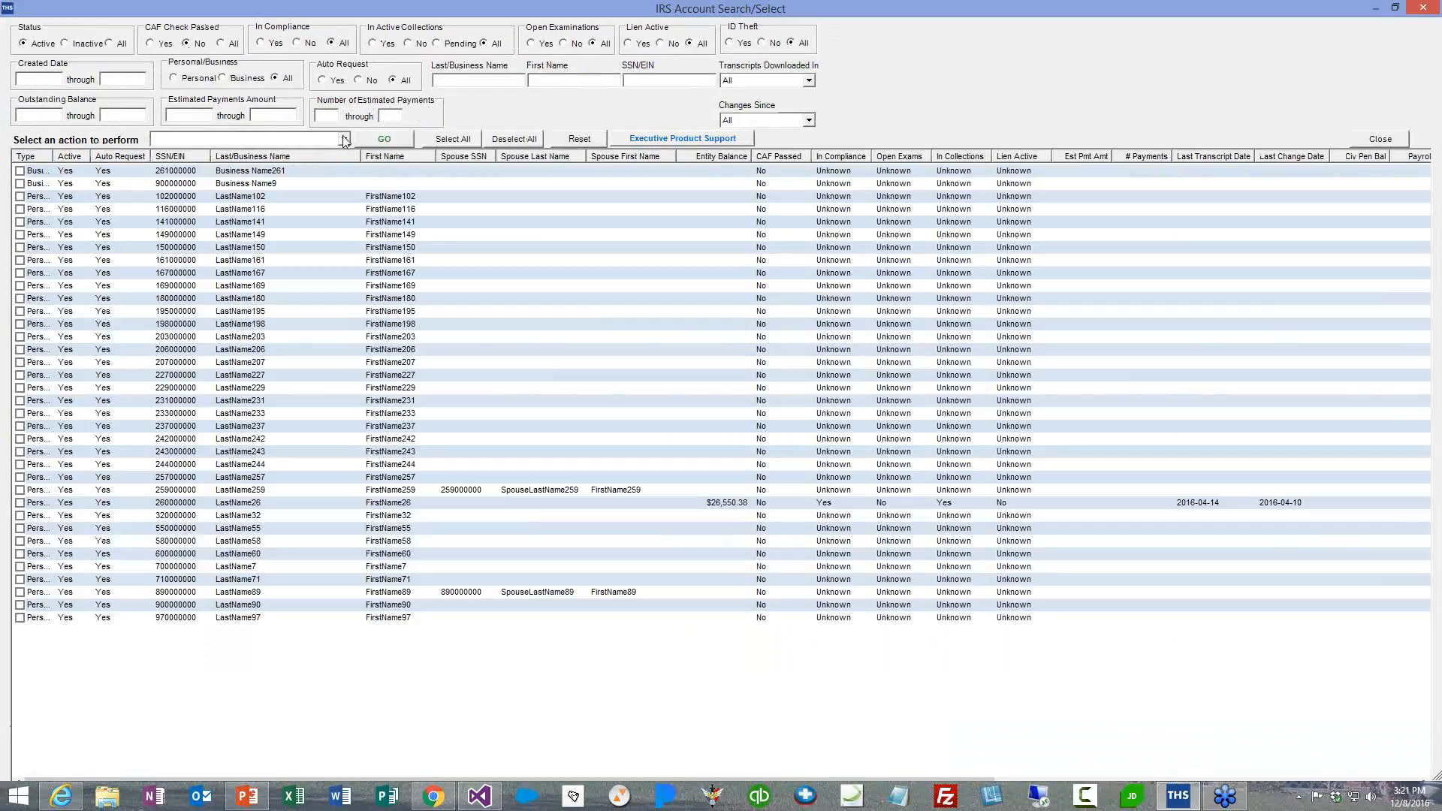
{"action": "left_click", "coordinate": [345, 140]}
{"action": "left_click", "coordinate": [350, 182]}
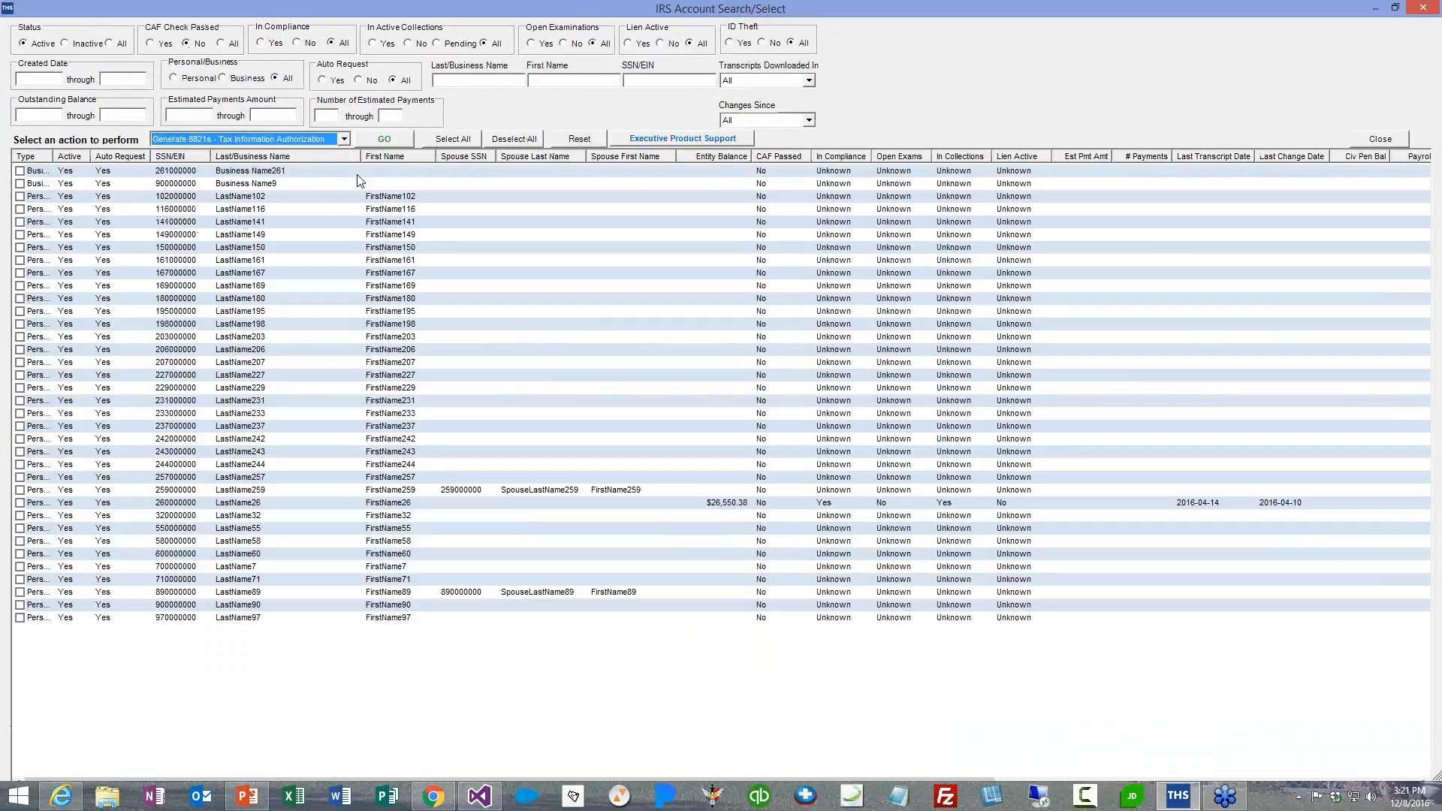
{"action": "left_click", "coordinate": [445, 138]}
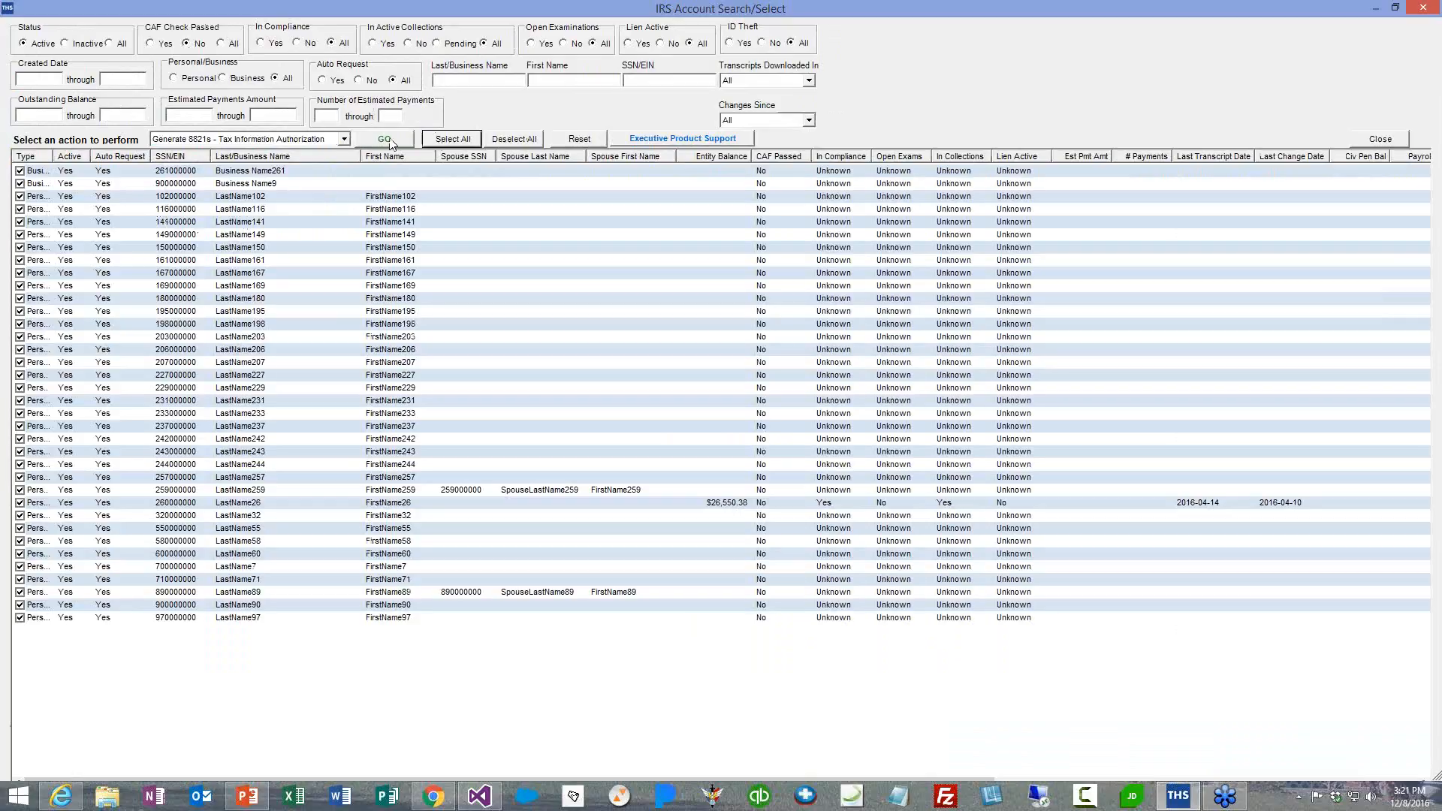
{"action": "left_click", "coordinate": [384, 140]}
- Generate 2848 power of attorney forms for all selected accounts using the prefilled details
{"action": "left_click", "coordinate": [342, 140]}
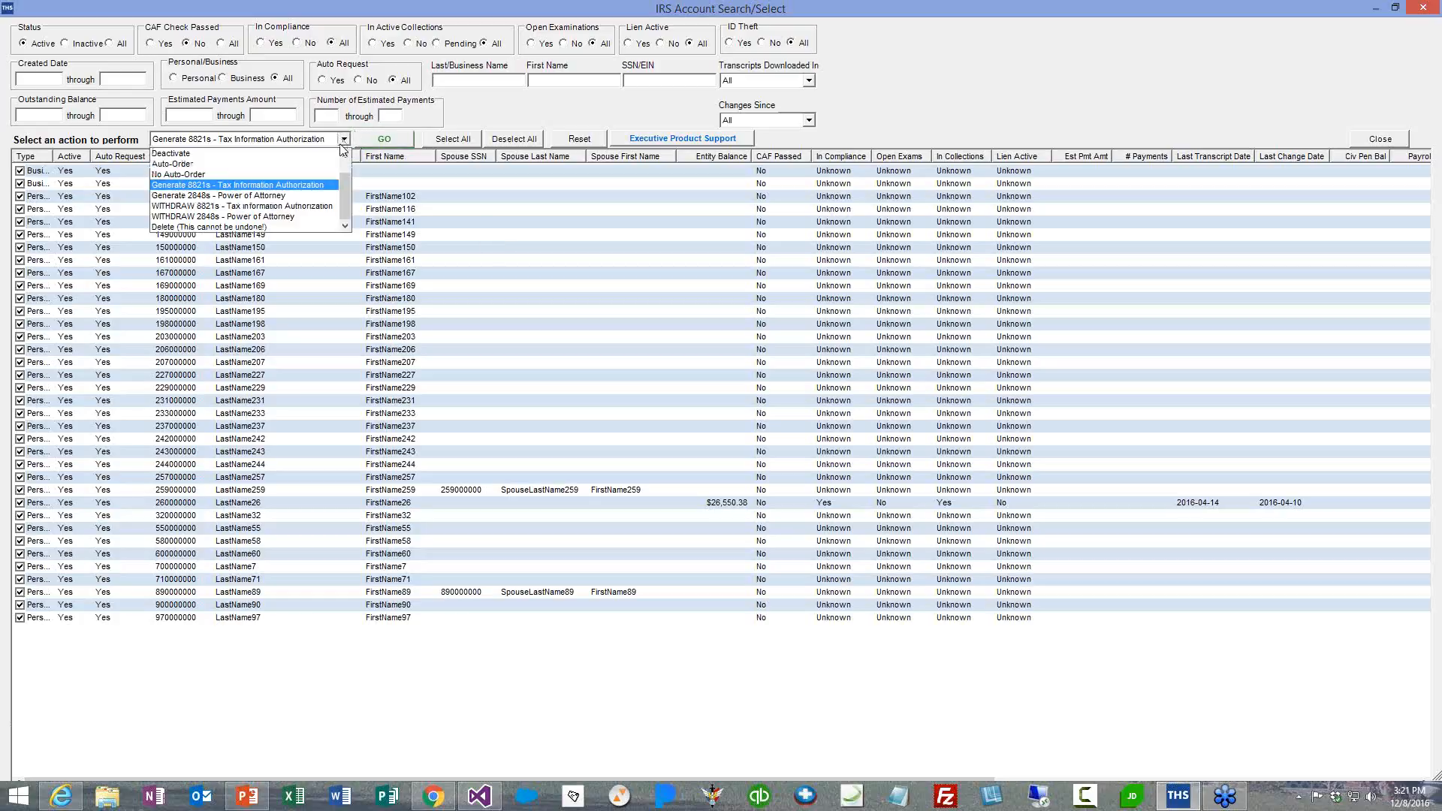
{"action": "left_click", "coordinate": [296, 196]}
{"action": "left_click", "coordinate": [380, 141]}
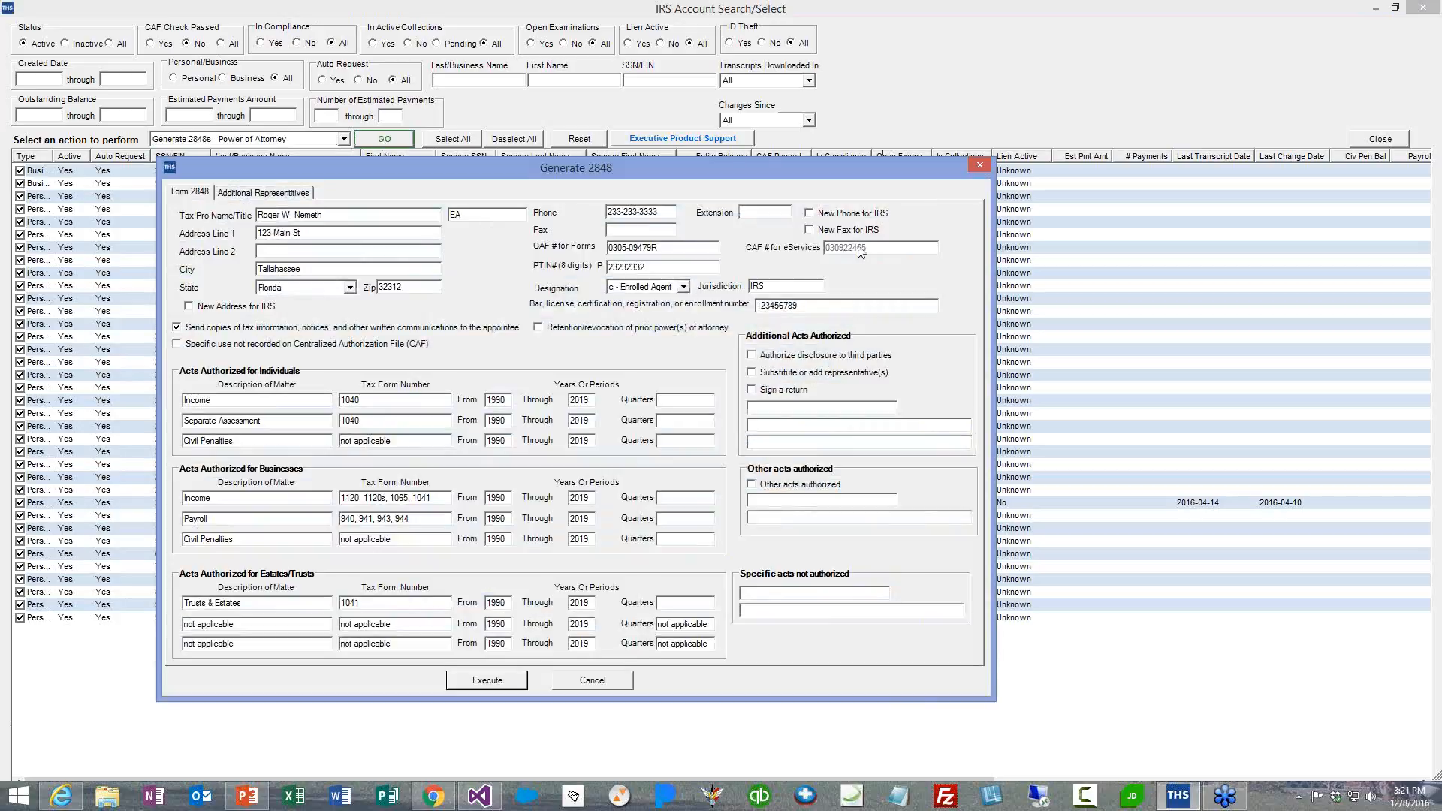
{"action": "left_click", "coordinate": [499, 686]}
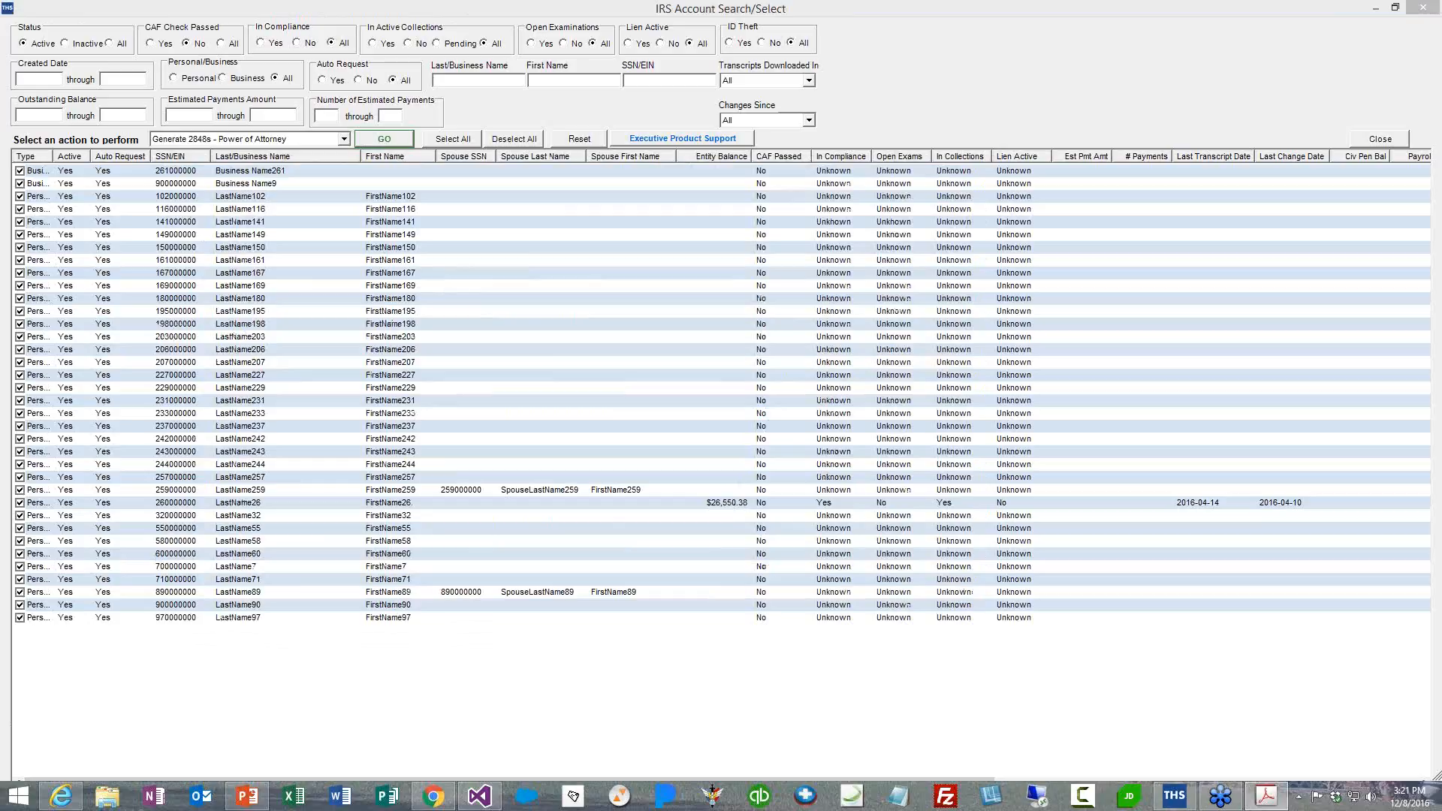
- Examine the first generated Form 2848 as a full page and at page width, and close the PDF and the batch update
{"action": "left_click_drag", "start_coordinate": [1441, 184], "coordinate": [749, 178]}
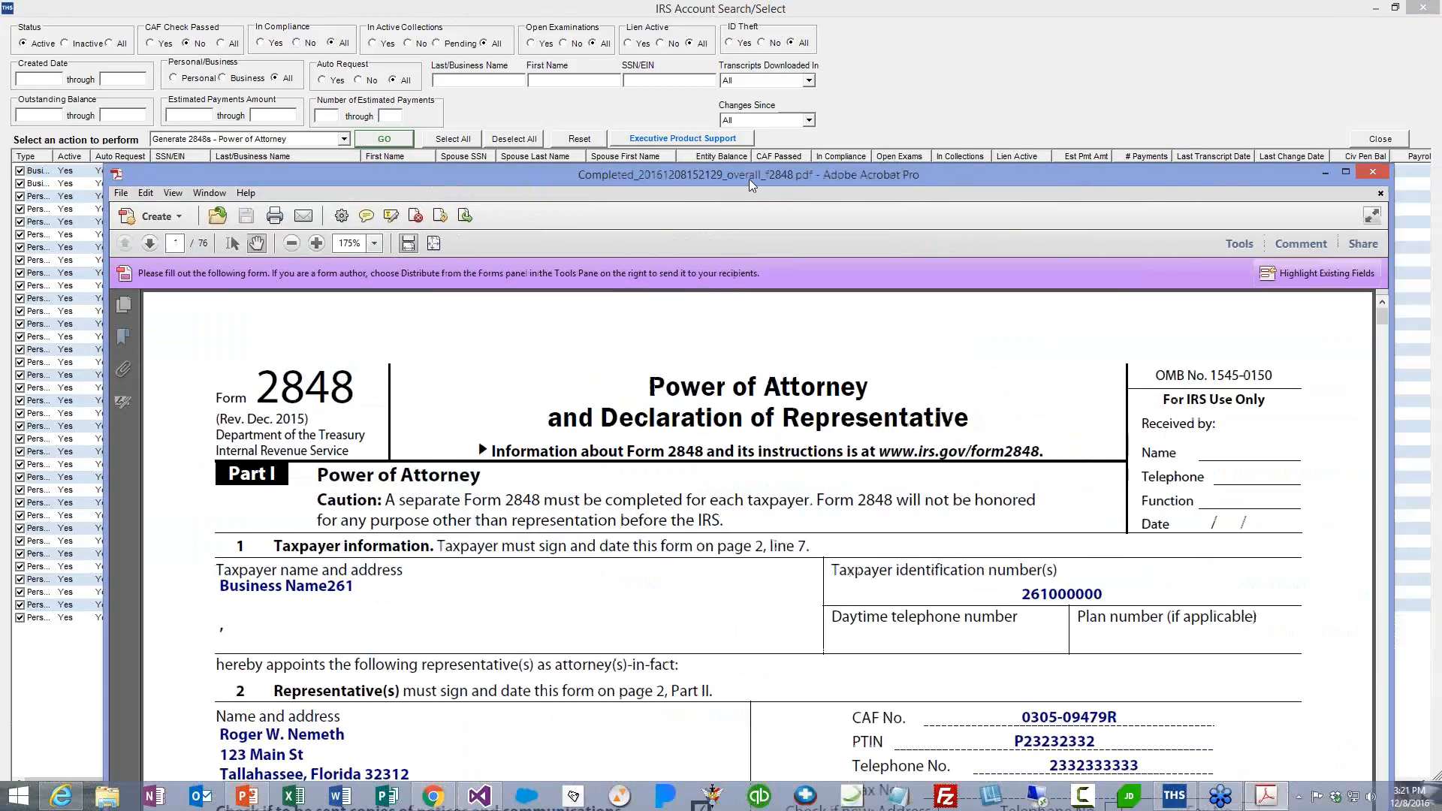
{"action": "double_click", "coordinate": [749, 179]}
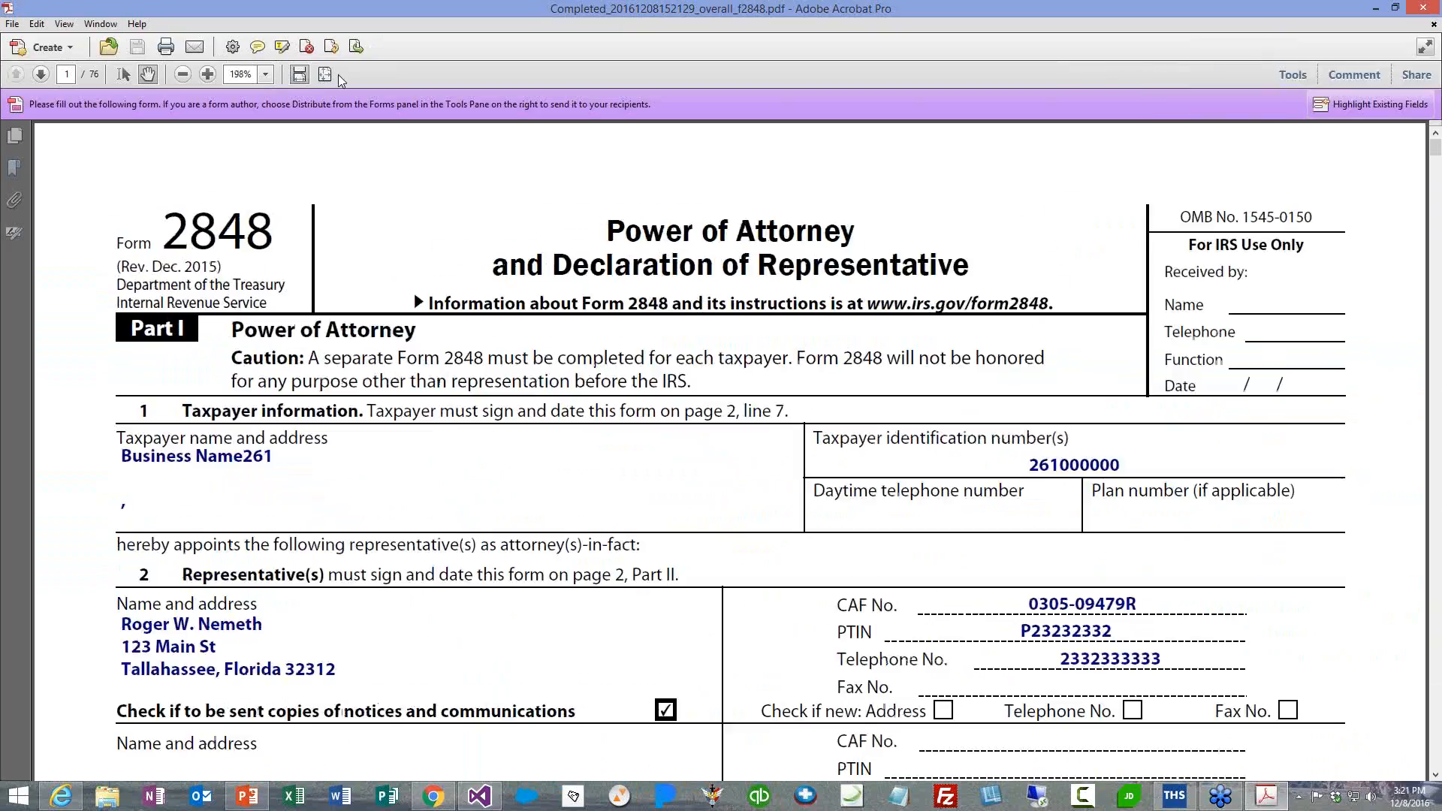
{"action": "left_click", "coordinate": [324, 74]}
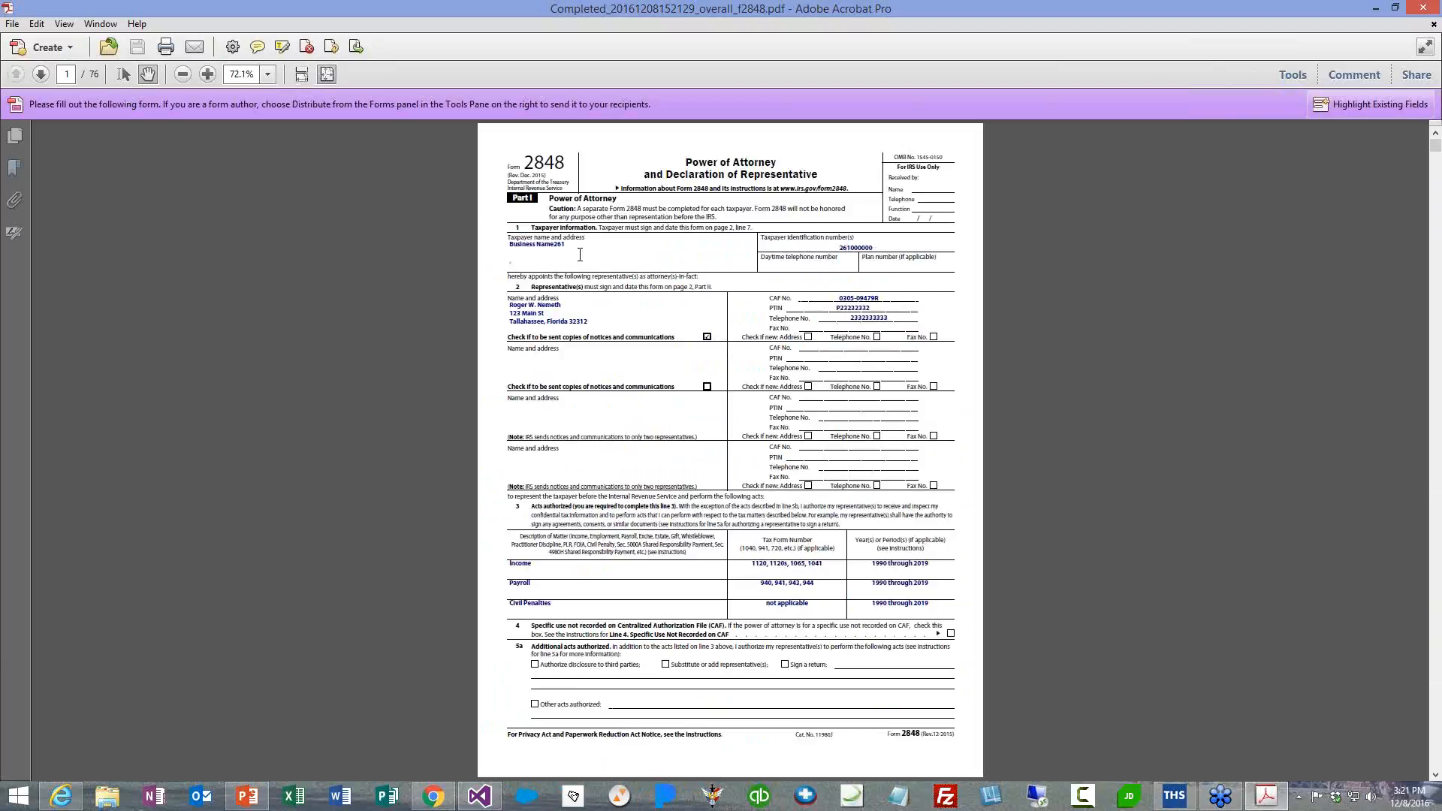
{"action": "left_click", "coordinate": [300, 75]}
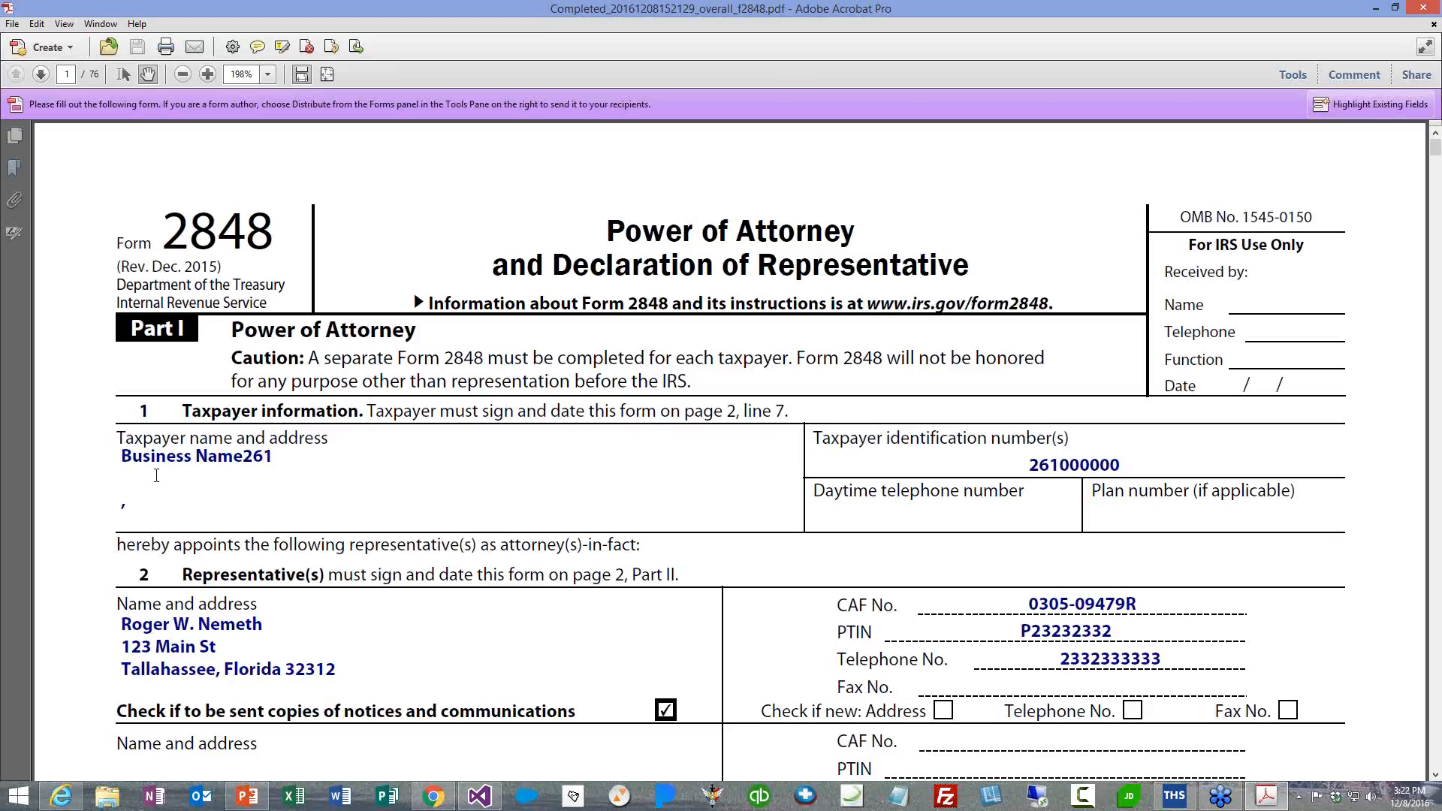
{"action": "scroll", "coordinate": [179, 495], "scroll_direction": "down", "scroll_amount": 3}
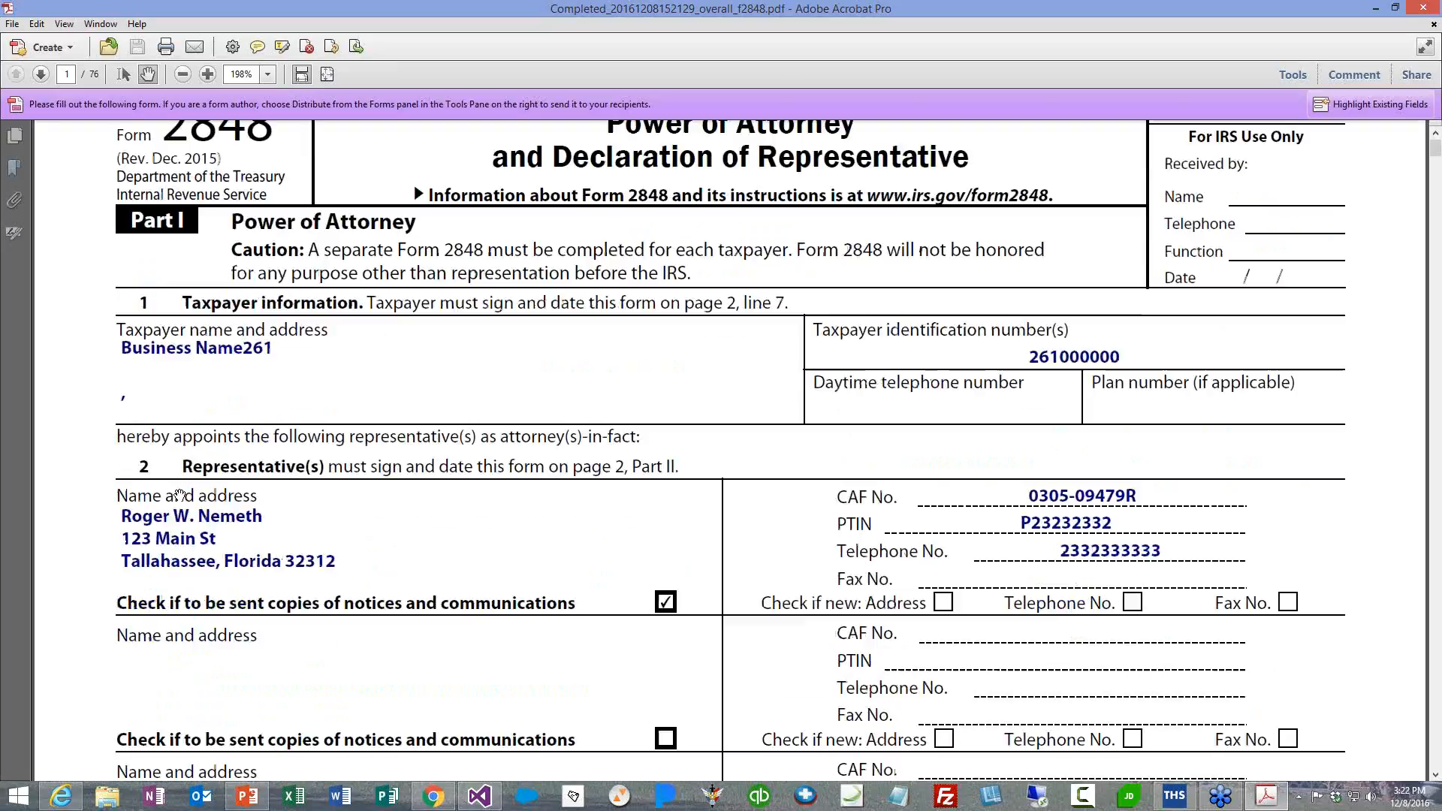
{"action": "scroll", "coordinate": [179, 495], "scroll_direction": "down", "scroll_amount": 12}
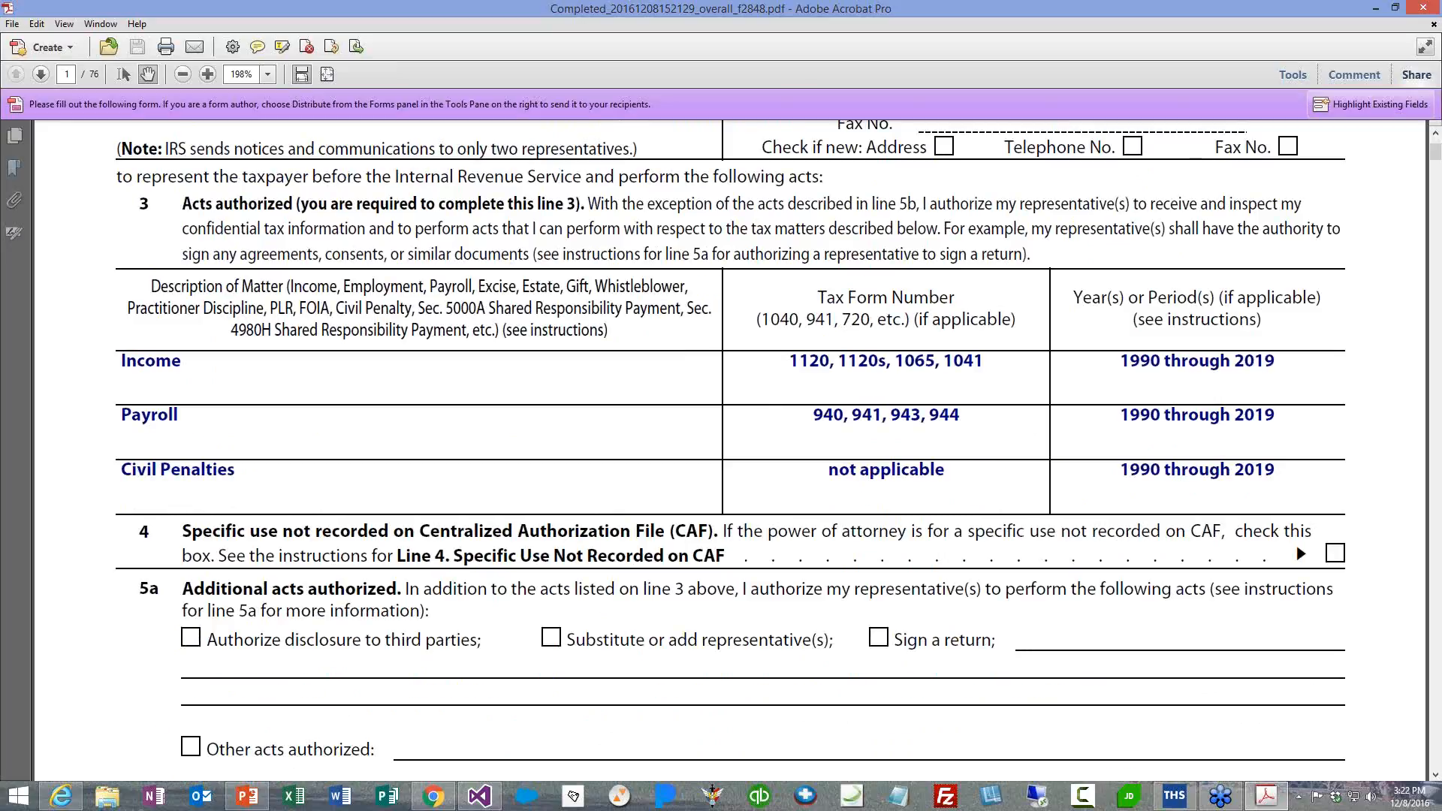
{"action": "left_click", "coordinate": [1422, 9]}
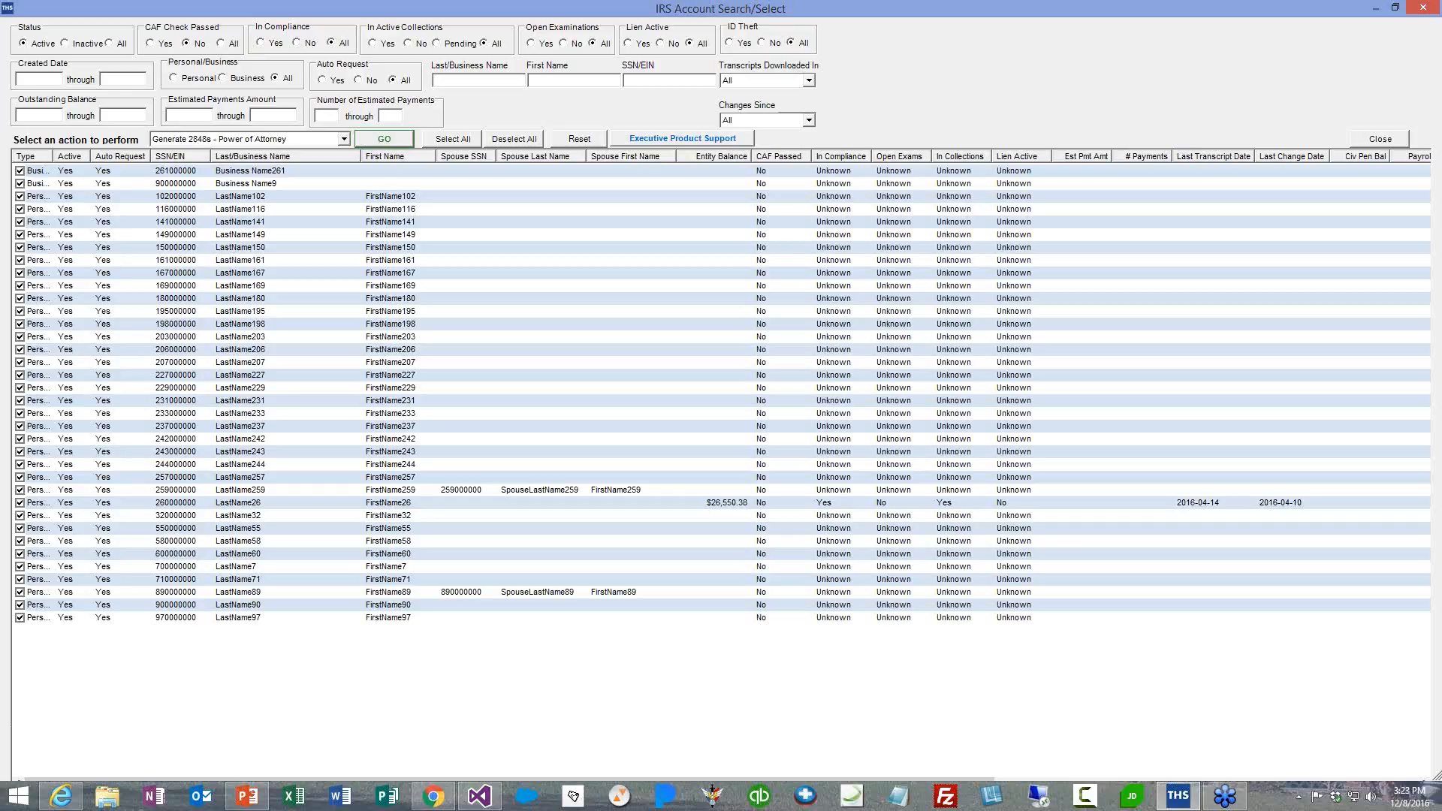
{"action": "left_click", "coordinate": [1371, 142]}
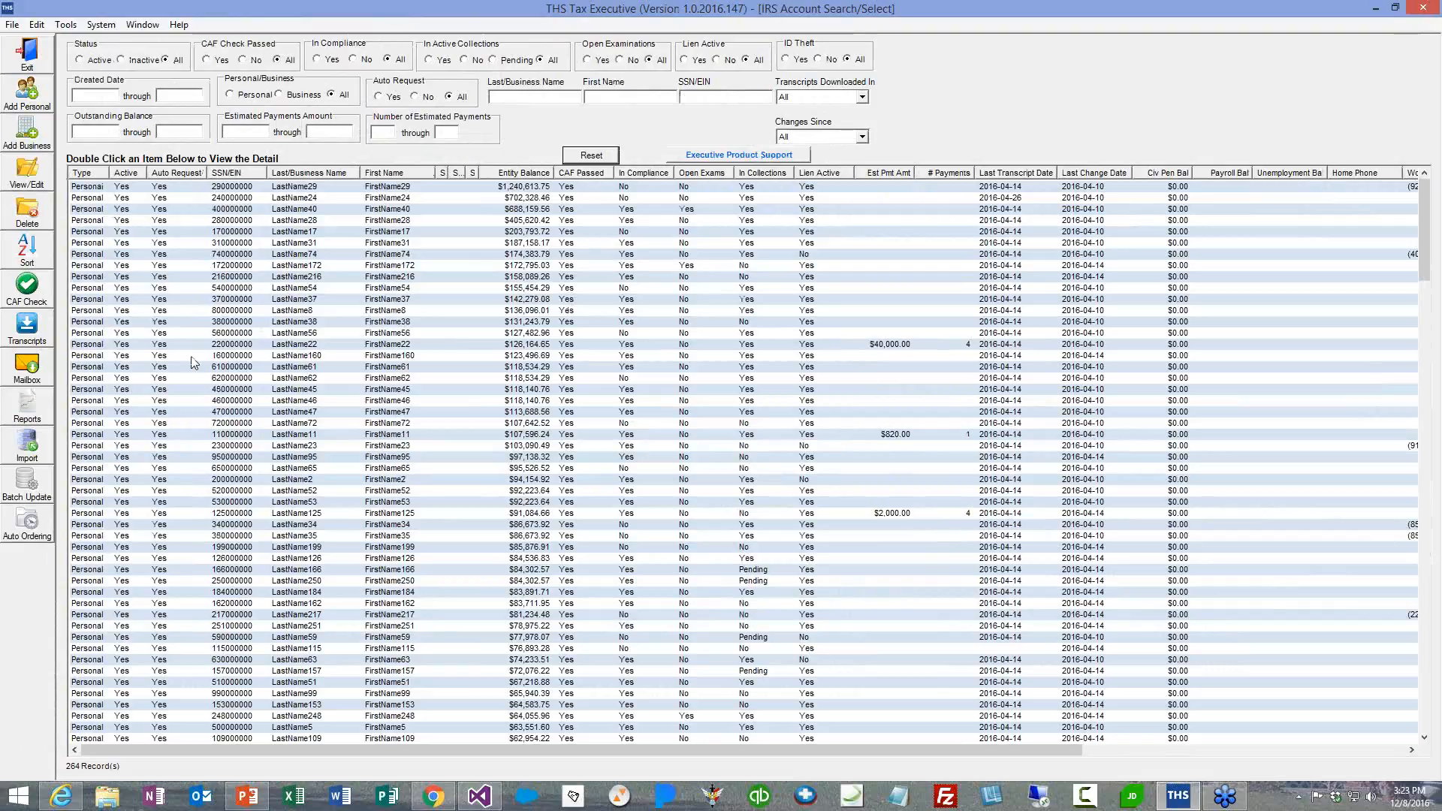
- Open the transcript request, filter it to CAF check passed Yes, select all accounts and close it without executing
{"action": "left_click", "coordinate": [23, 336]}
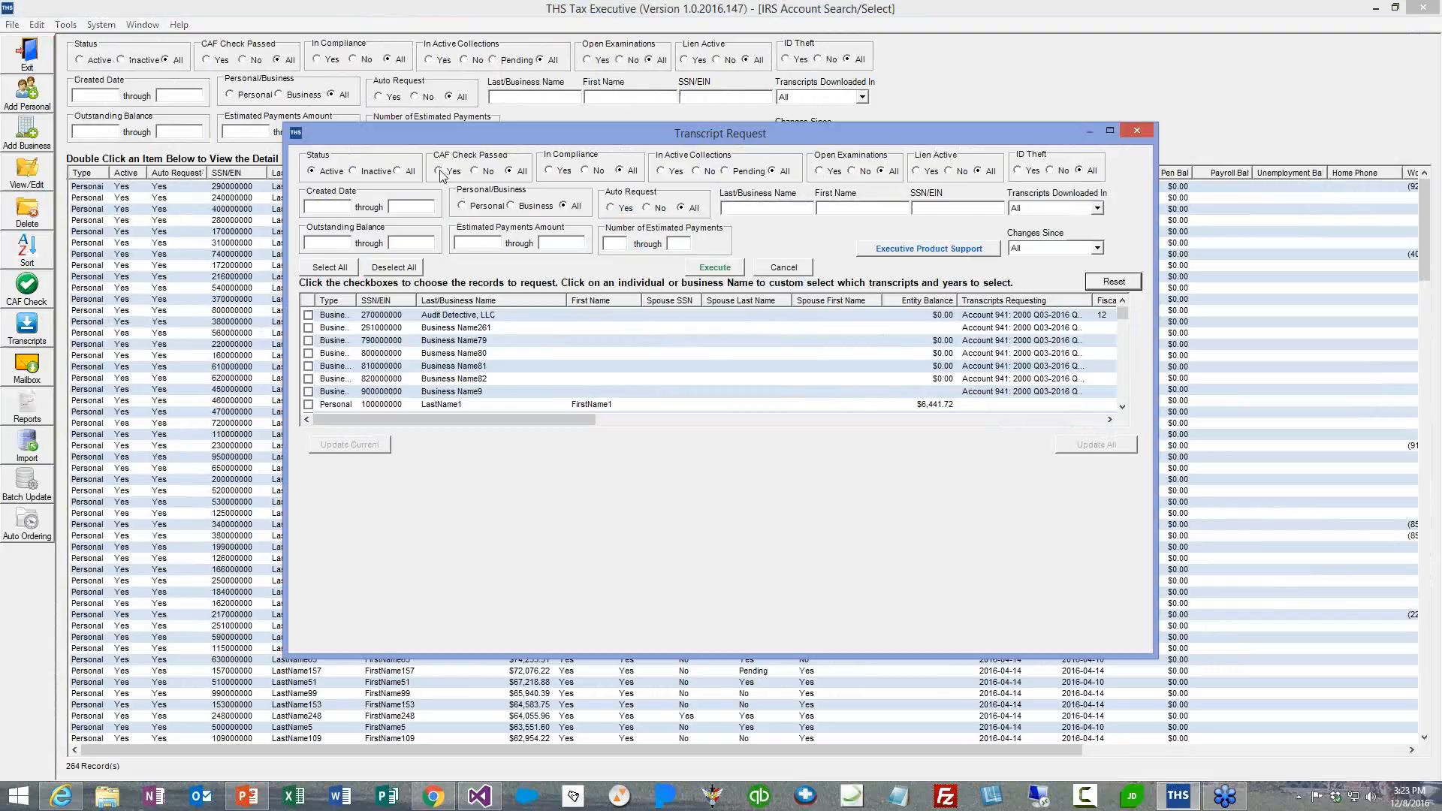
{"action": "left_click", "coordinate": [439, 171]}
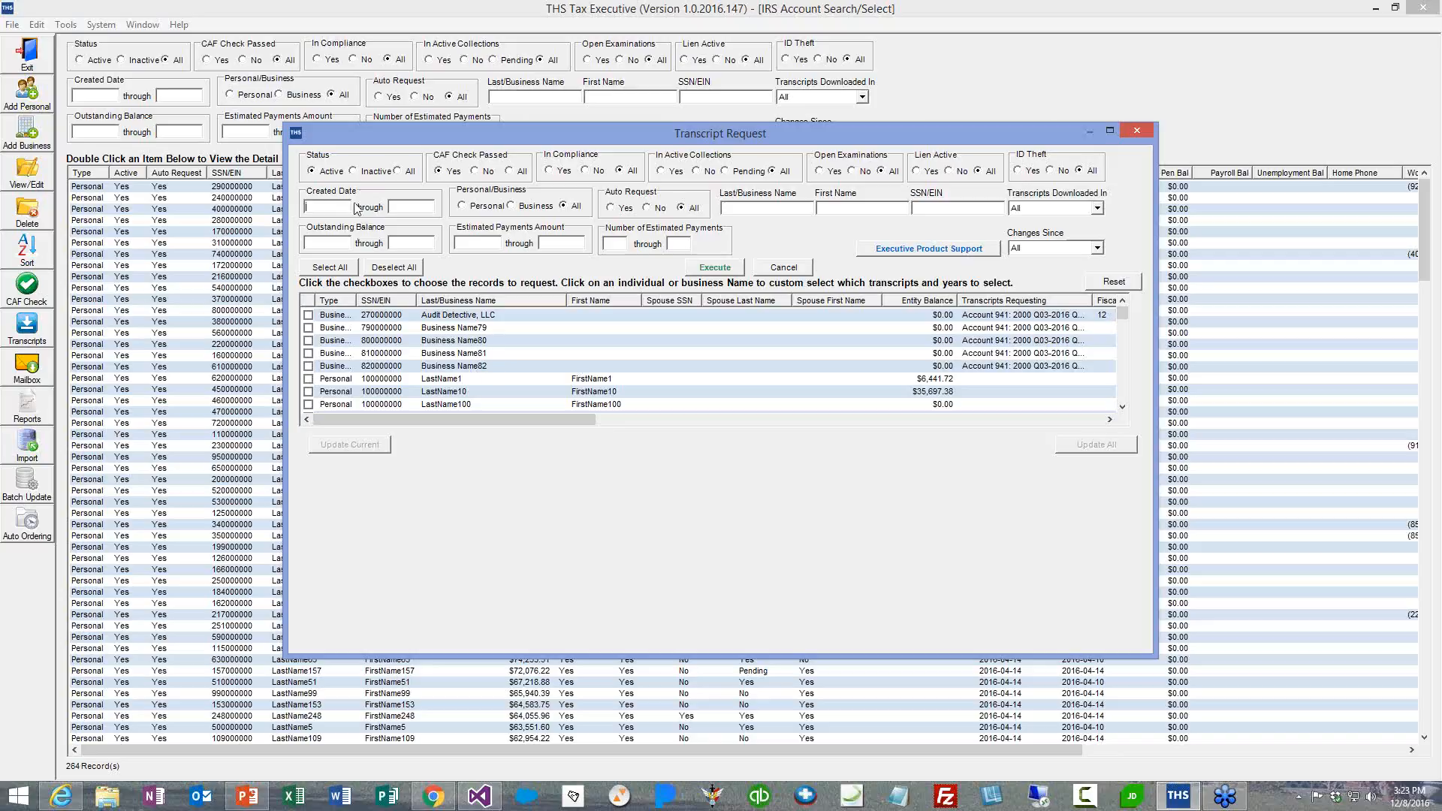
{"action": "left_click", "coordinate": [350, 269]}
{"action": "left_click", "coordinate": [1137, 132]}
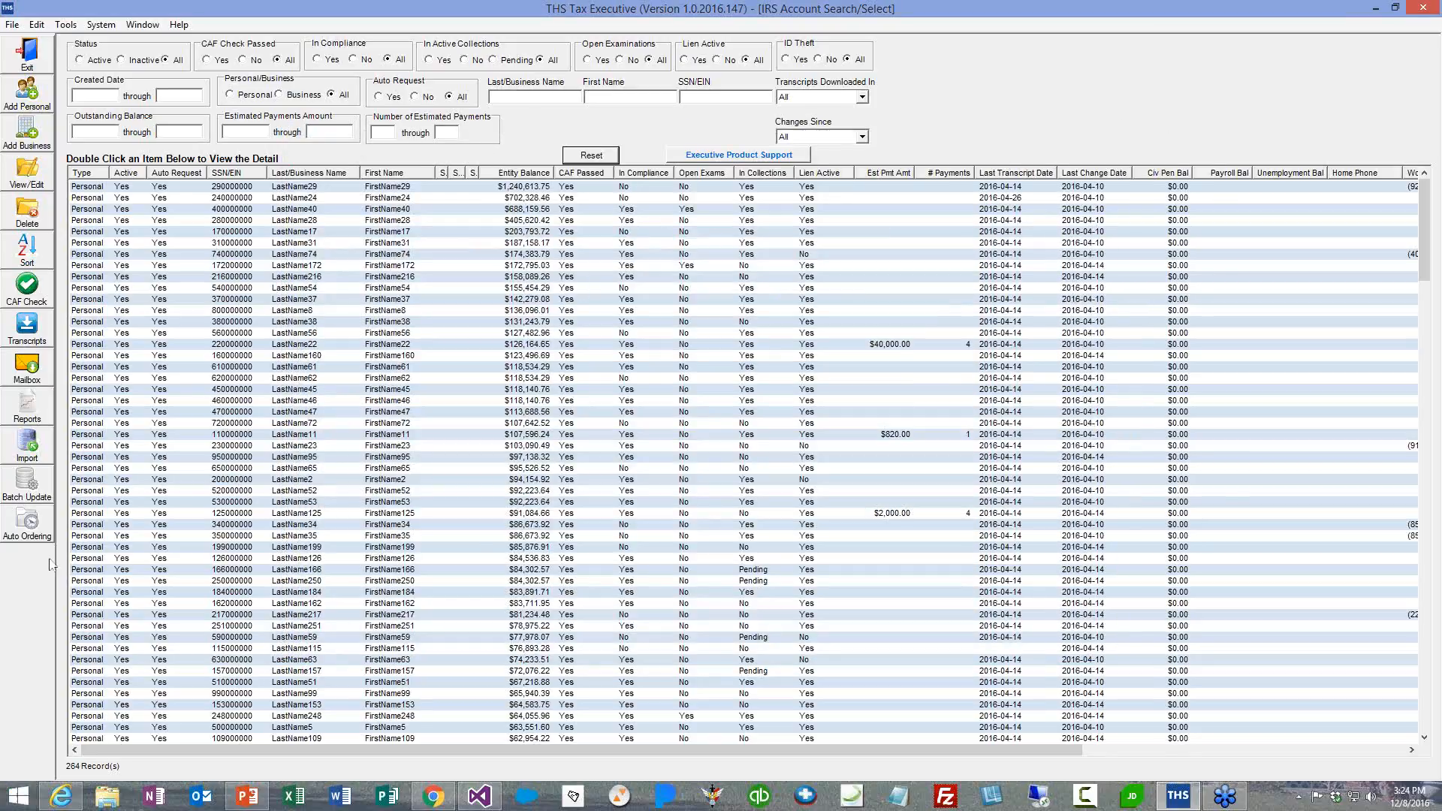
- Enable automatic ordering with a Weekly years-in-issue frequency and close the ordering settings without saving
{"action": "left_click", "coordinate": [27, 526]}
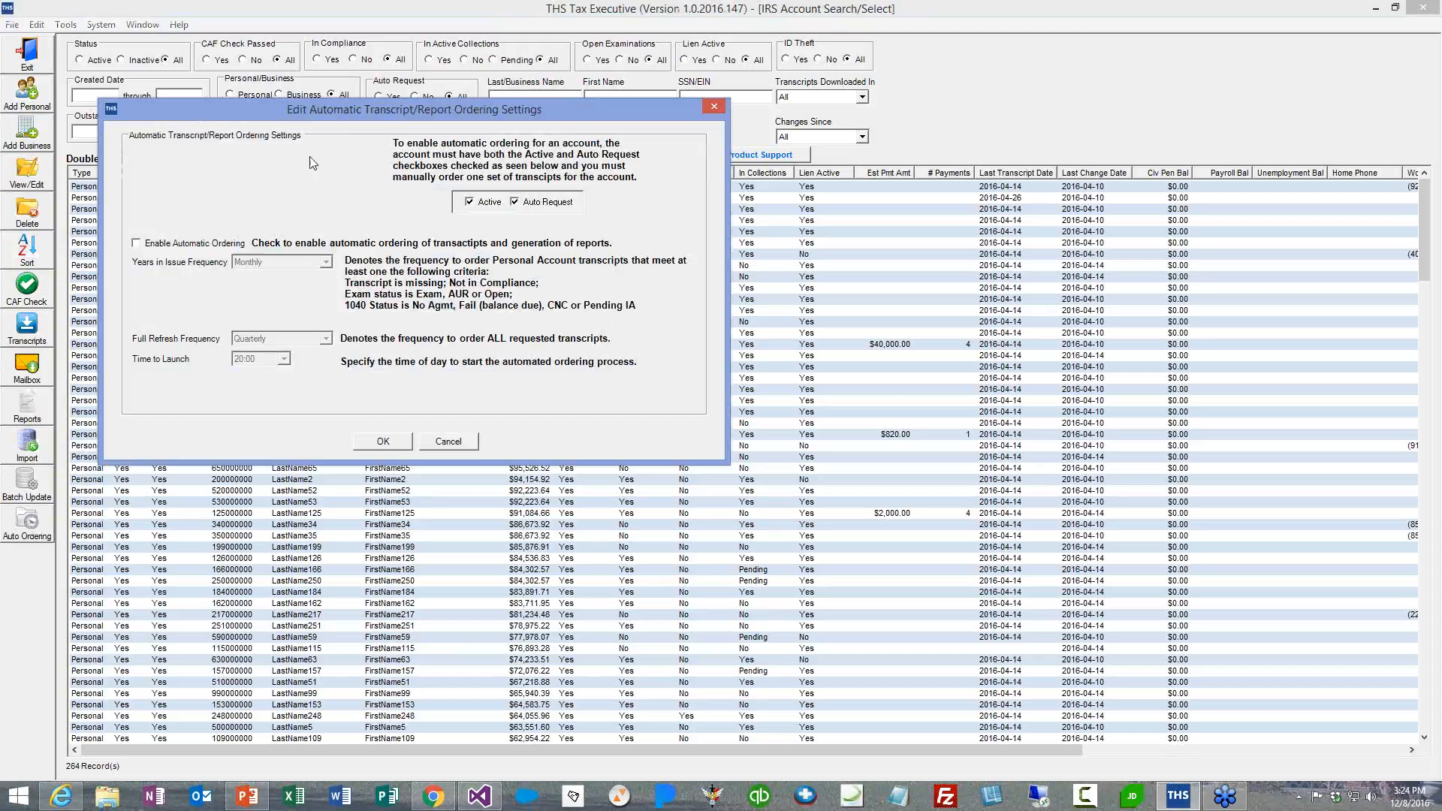
{"action": "left_click", "coordinate": [137, 243]}
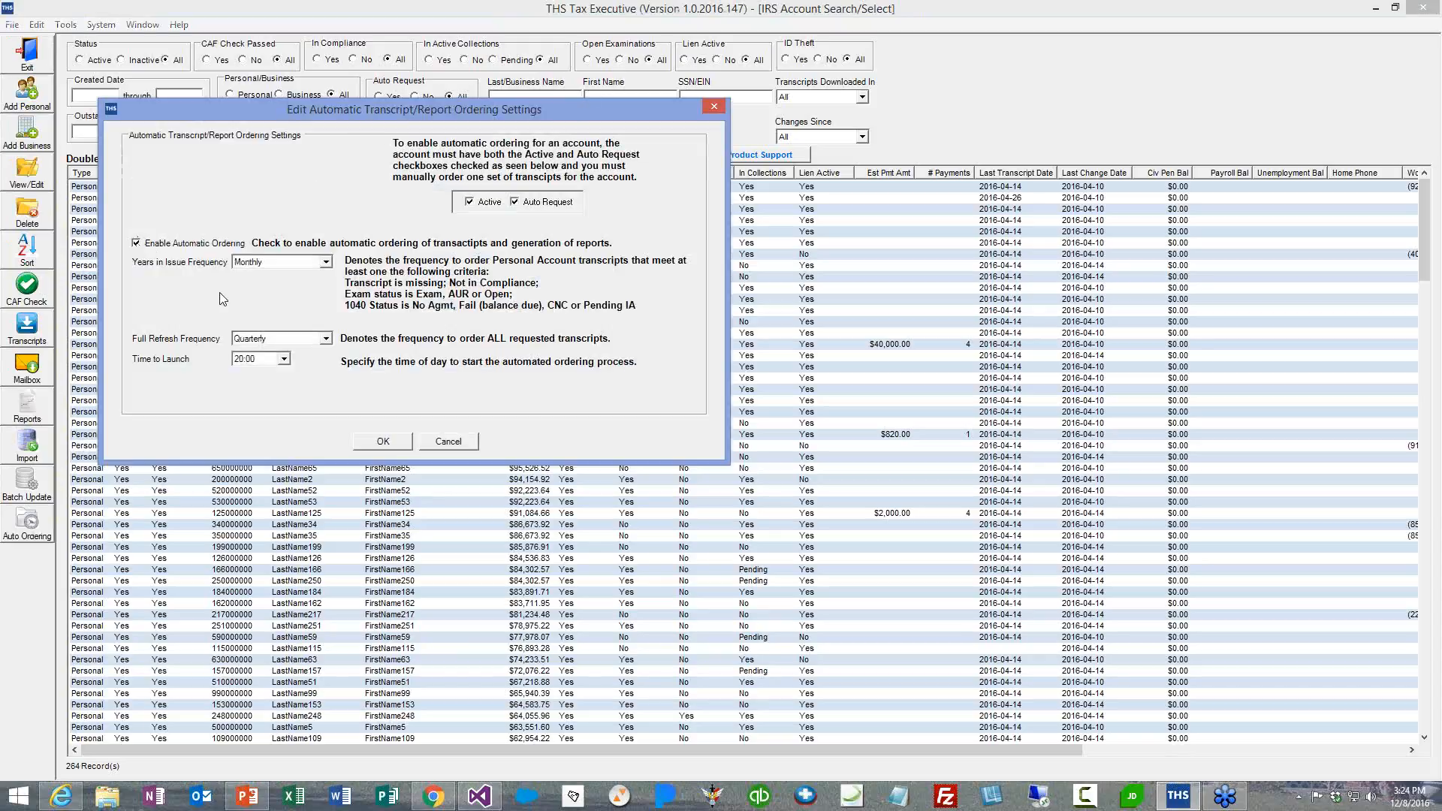
{"action": "left_click", "coordinate": [327, 263]}
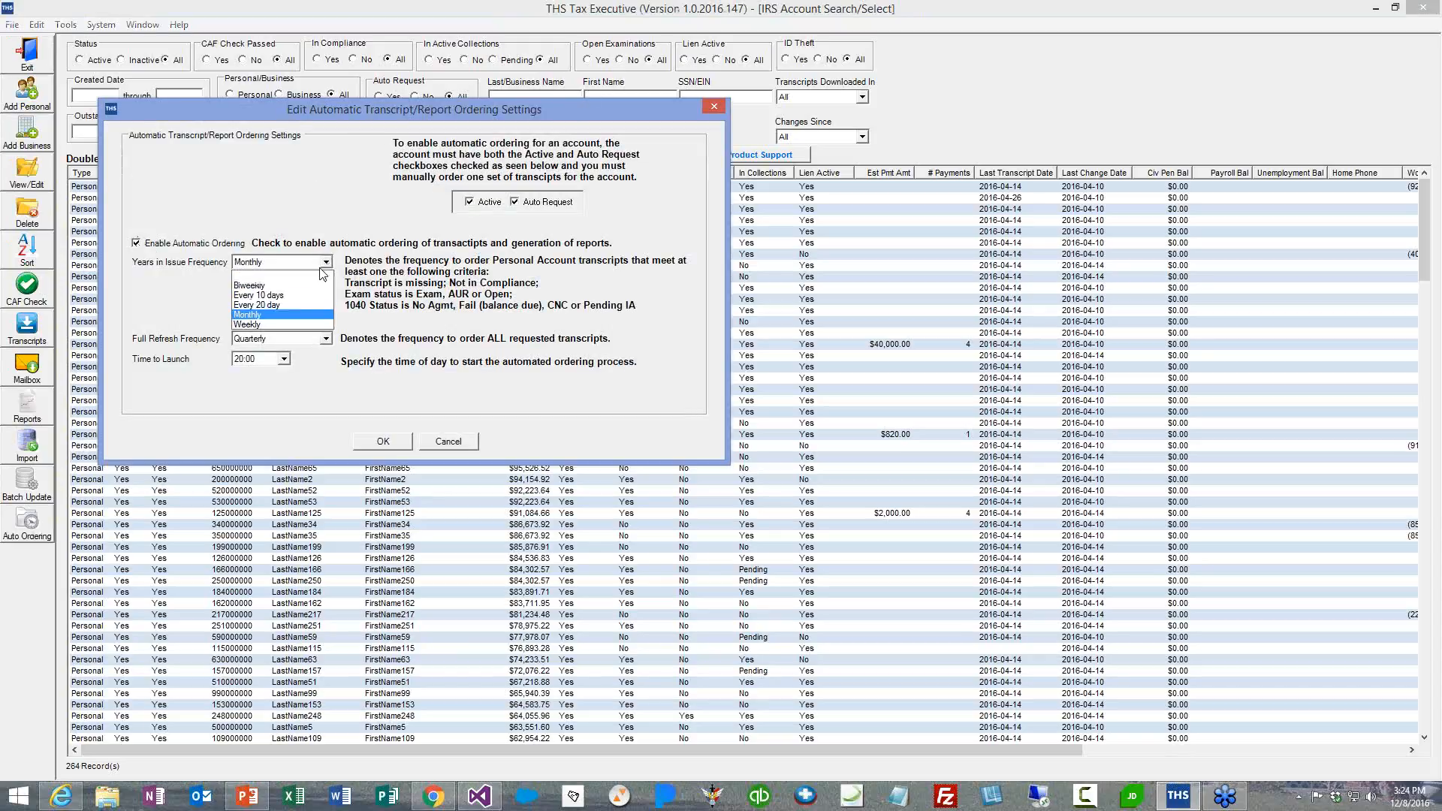
{"action": "left_click", "coordinate": [278, 325]}
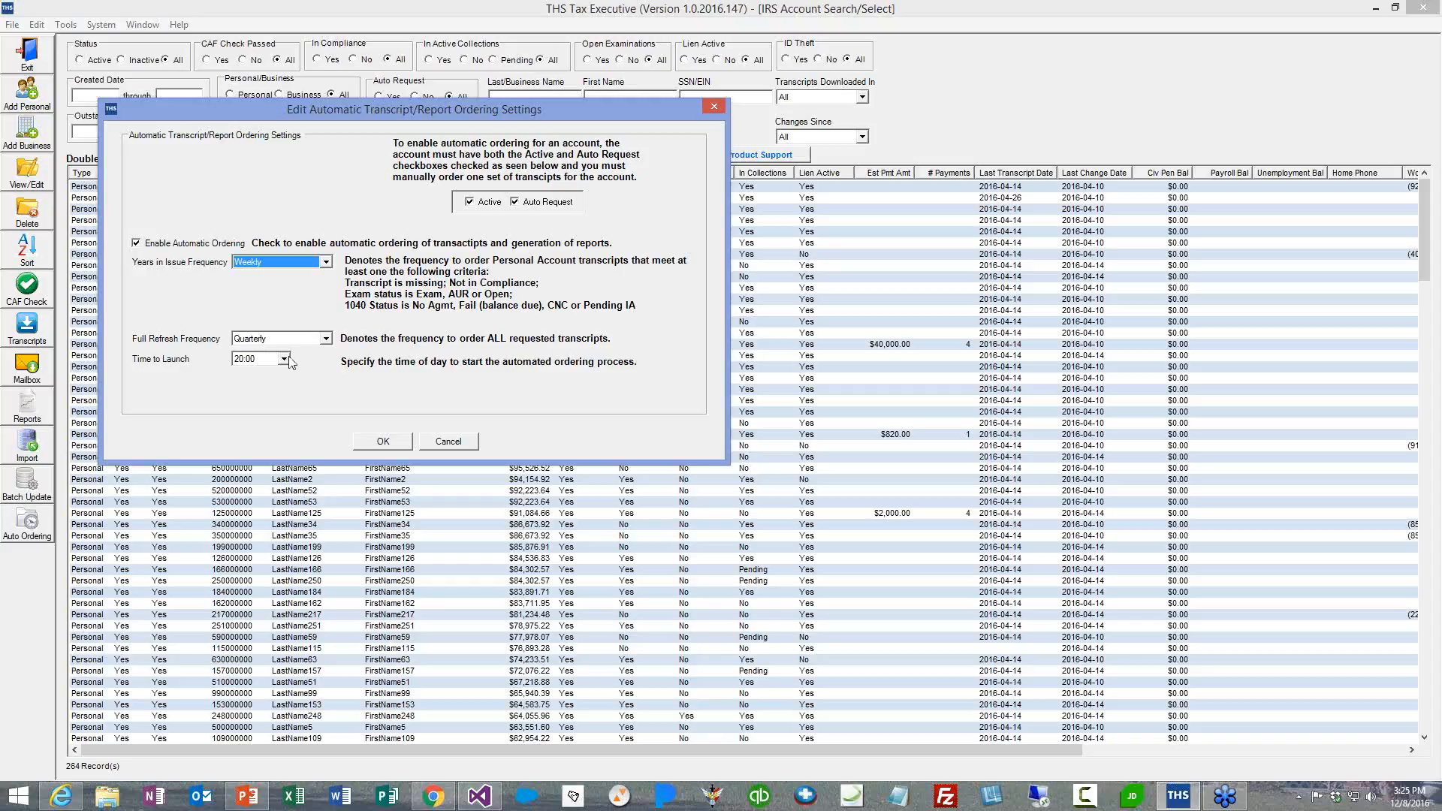
{"action": "left_click", "coordinate": [713, 106]}
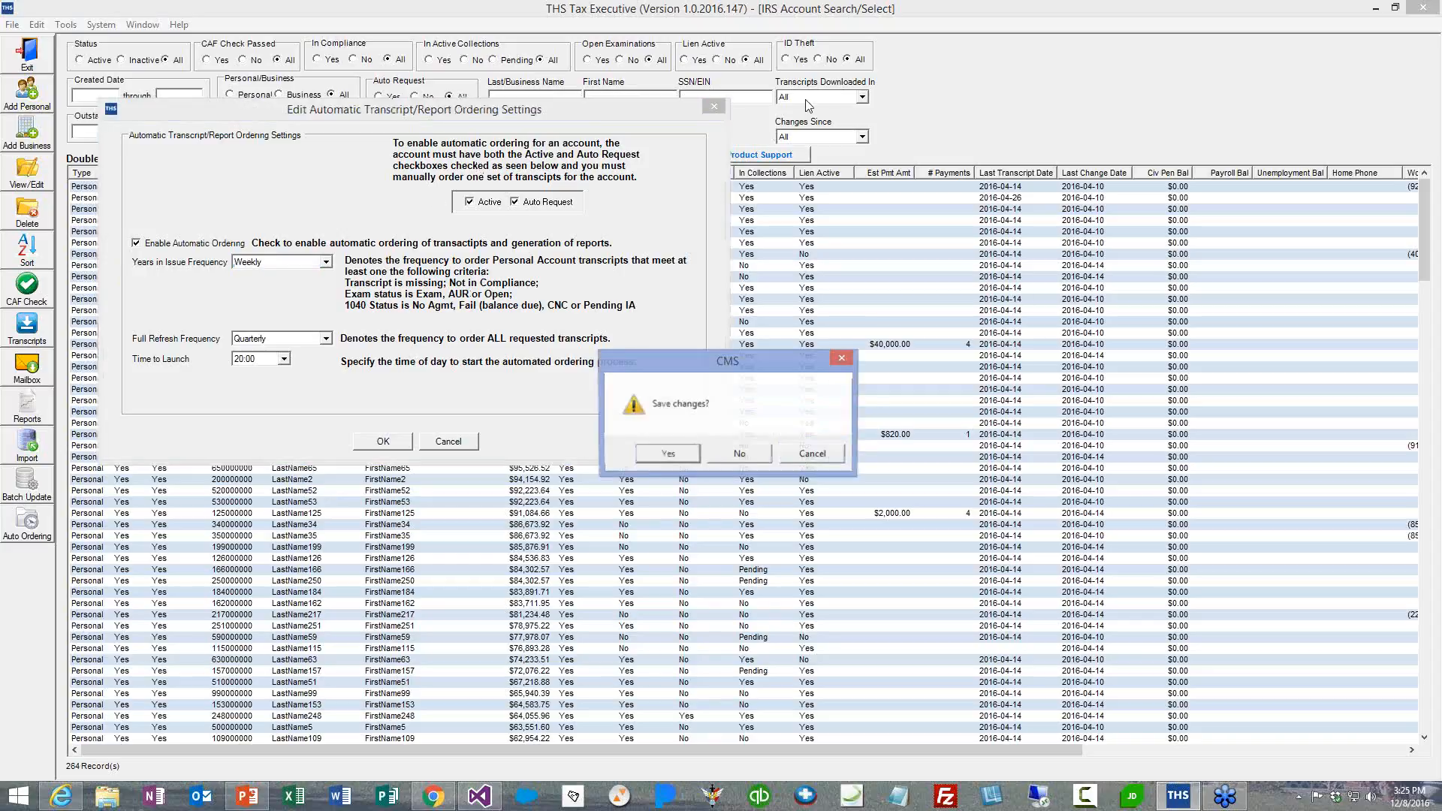
{"action": "left_click", "coordinate": [740, 453]}
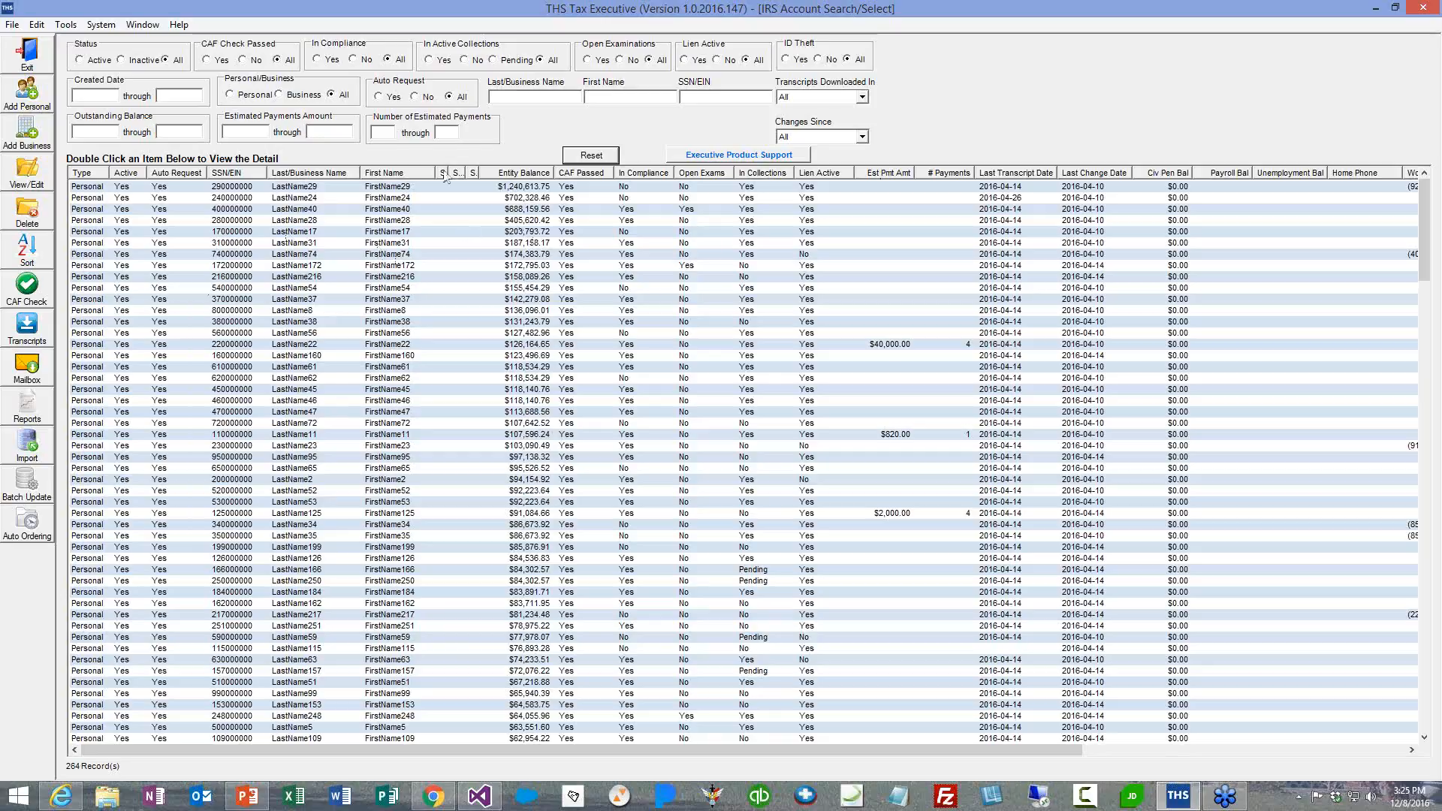
- Filter the accounts by last/business name "n" and open the matching personal account
{"action": "left_click", "coordinate": [508, 100]}
{"action": "type", "text": "n"}
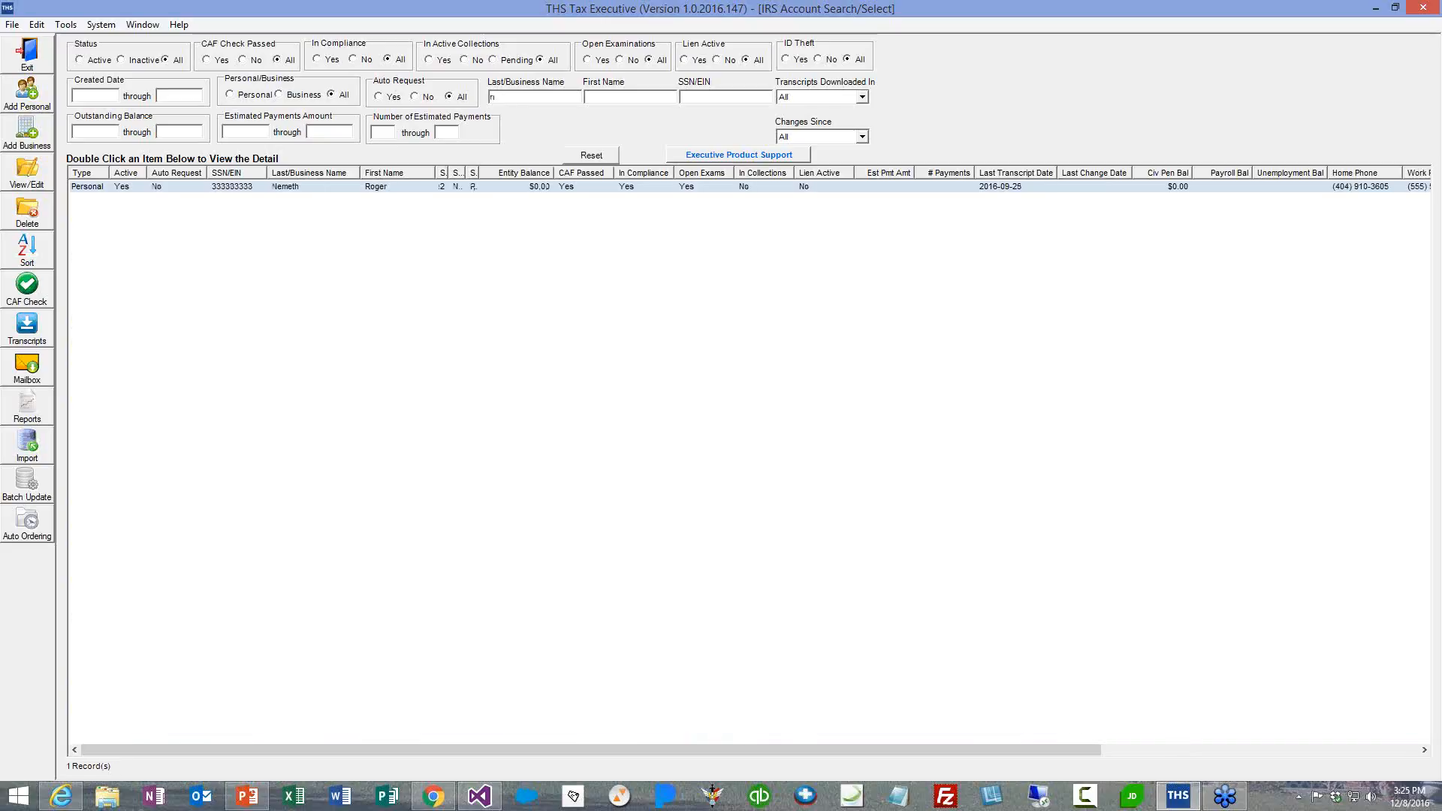
{"action": "left_click", "coordinate": [373, 188]}
{"action": "double_click", "coordinate": [374, 187]}
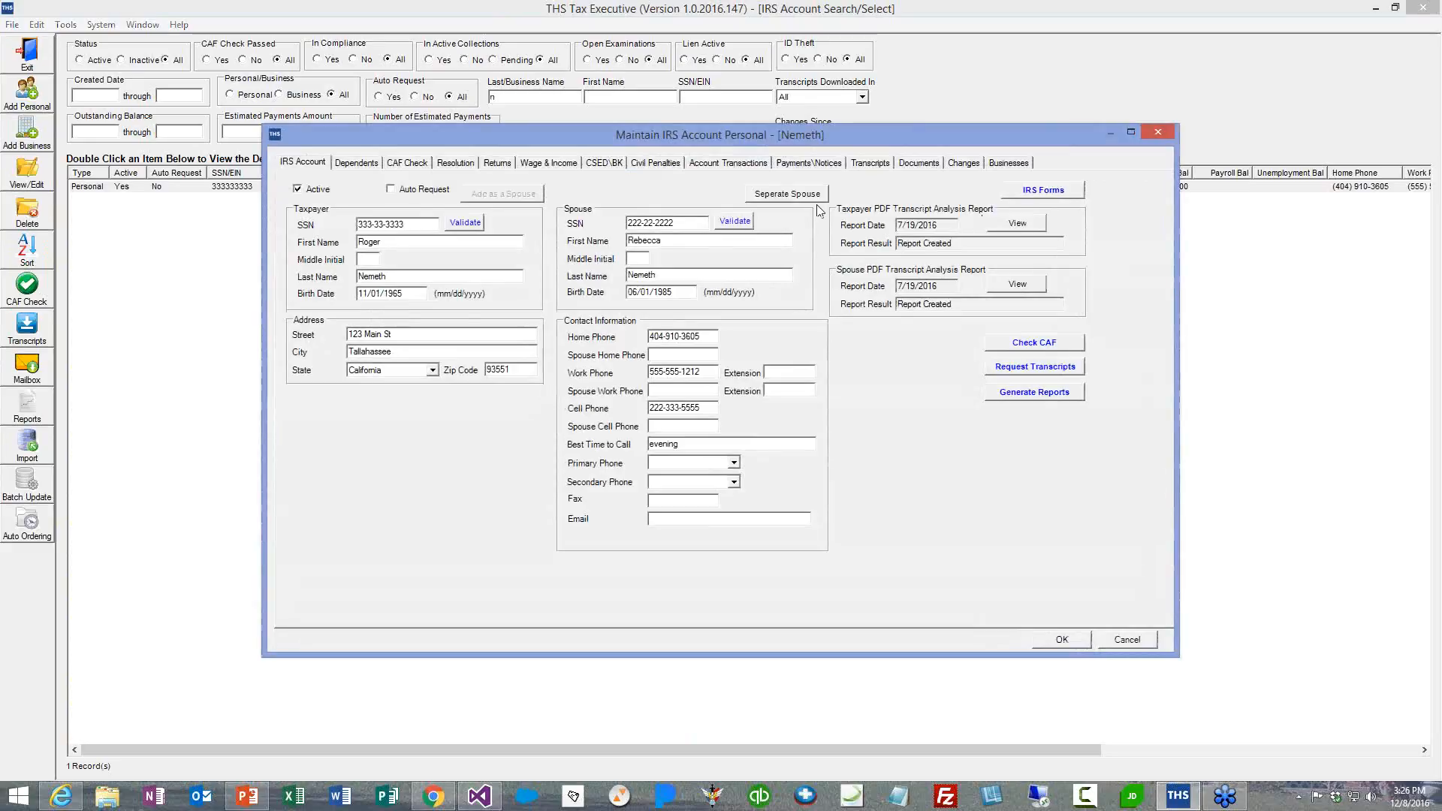
- Review the personal account's dependents, CAF check results and resolution information
{"action": "left_click", "coordinate": [354, 163]}
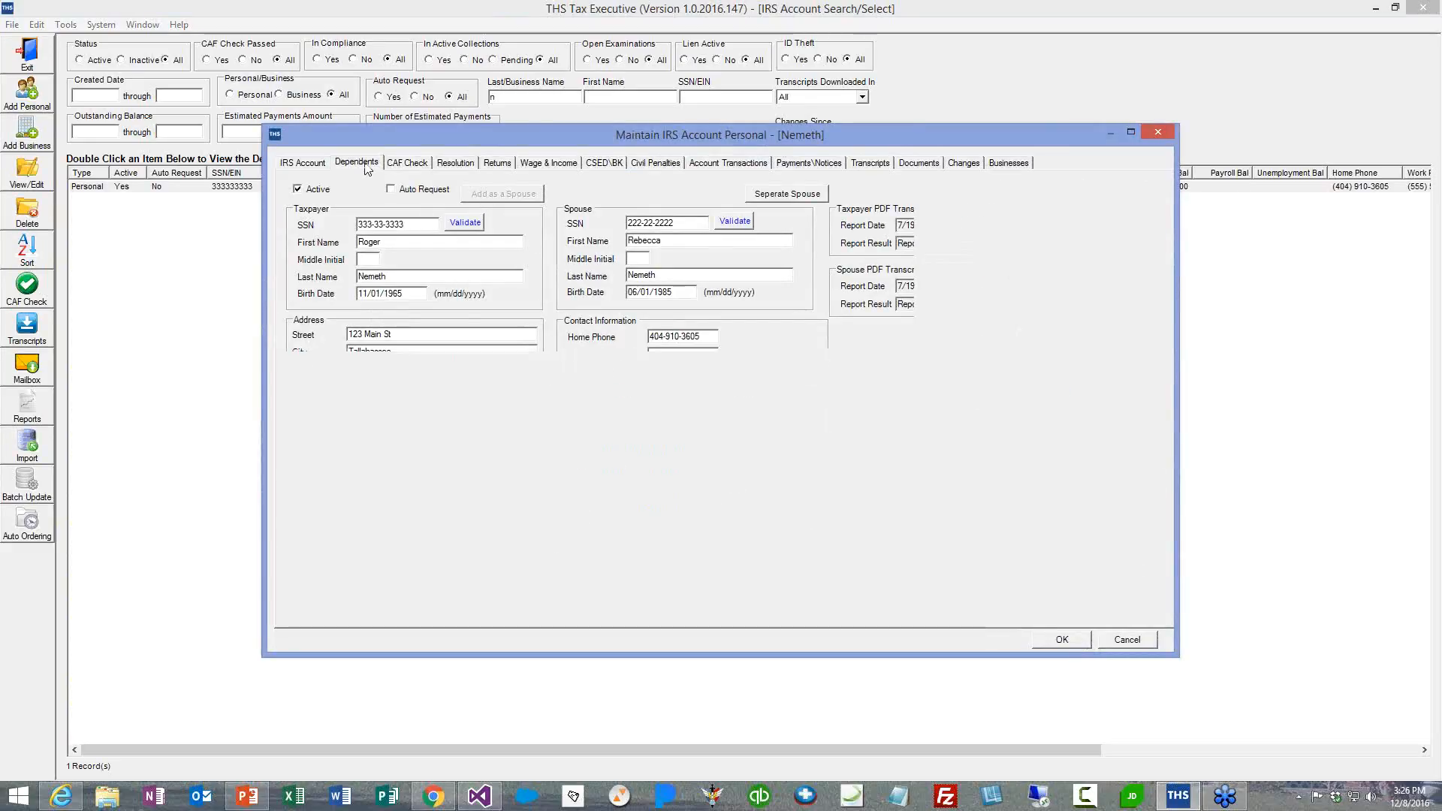
{"action": "left_click", "coordinate": [407, 164]}
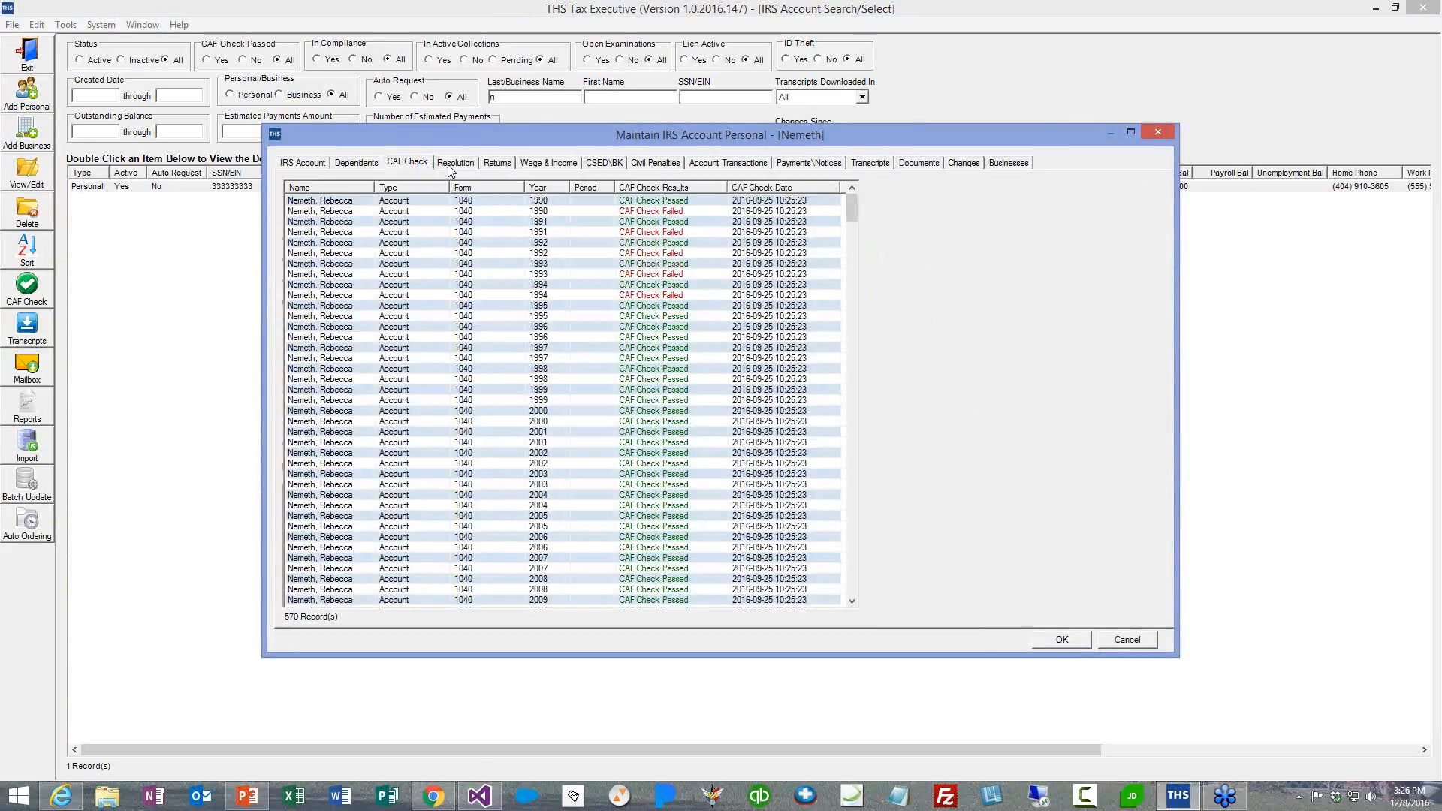
{"action": "left_click", "coordinate": [454, 164]}
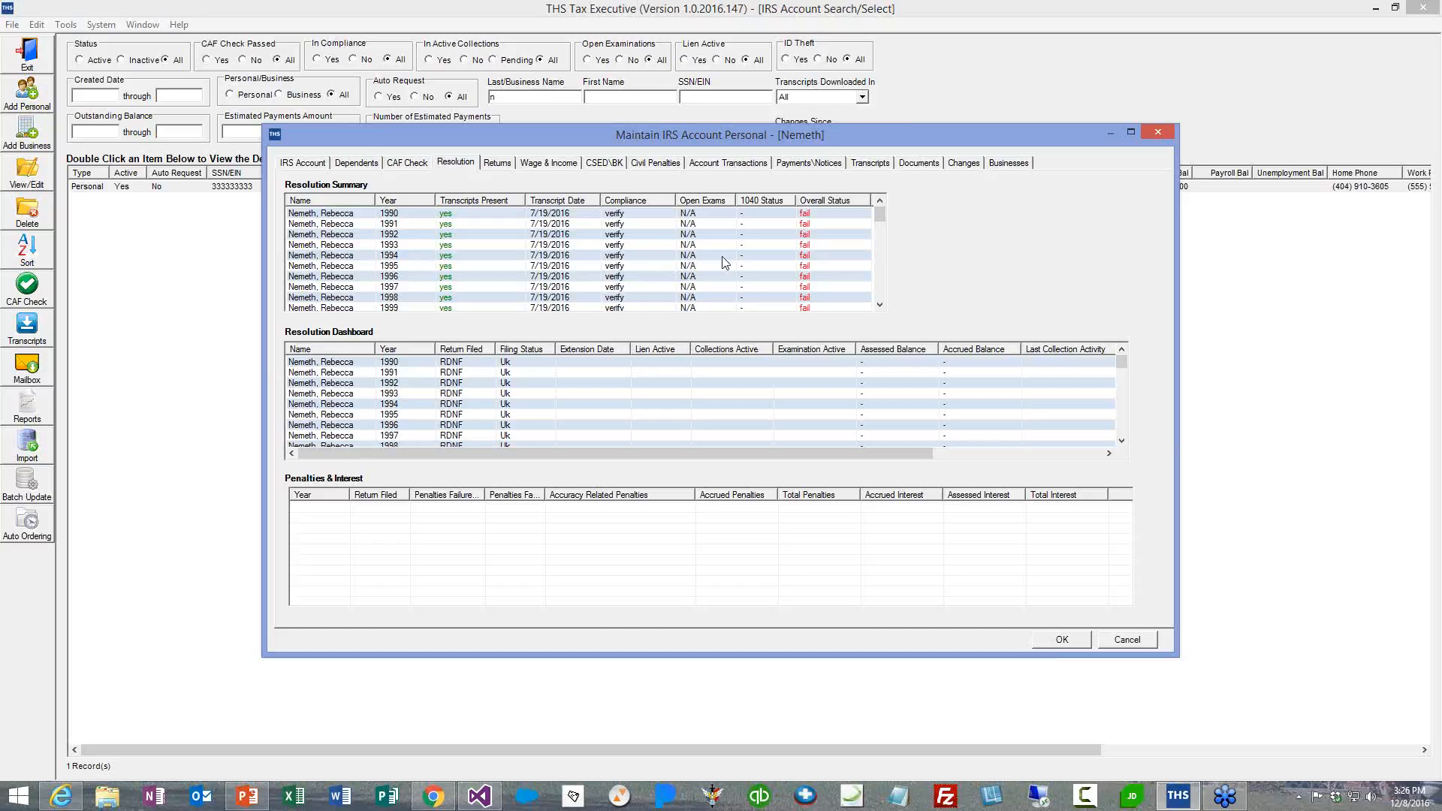
- Examine the account's return data, from income, tax, credits and payments through Schedules A to F
{"action": "left_click", "coordinate": [498, 163]}
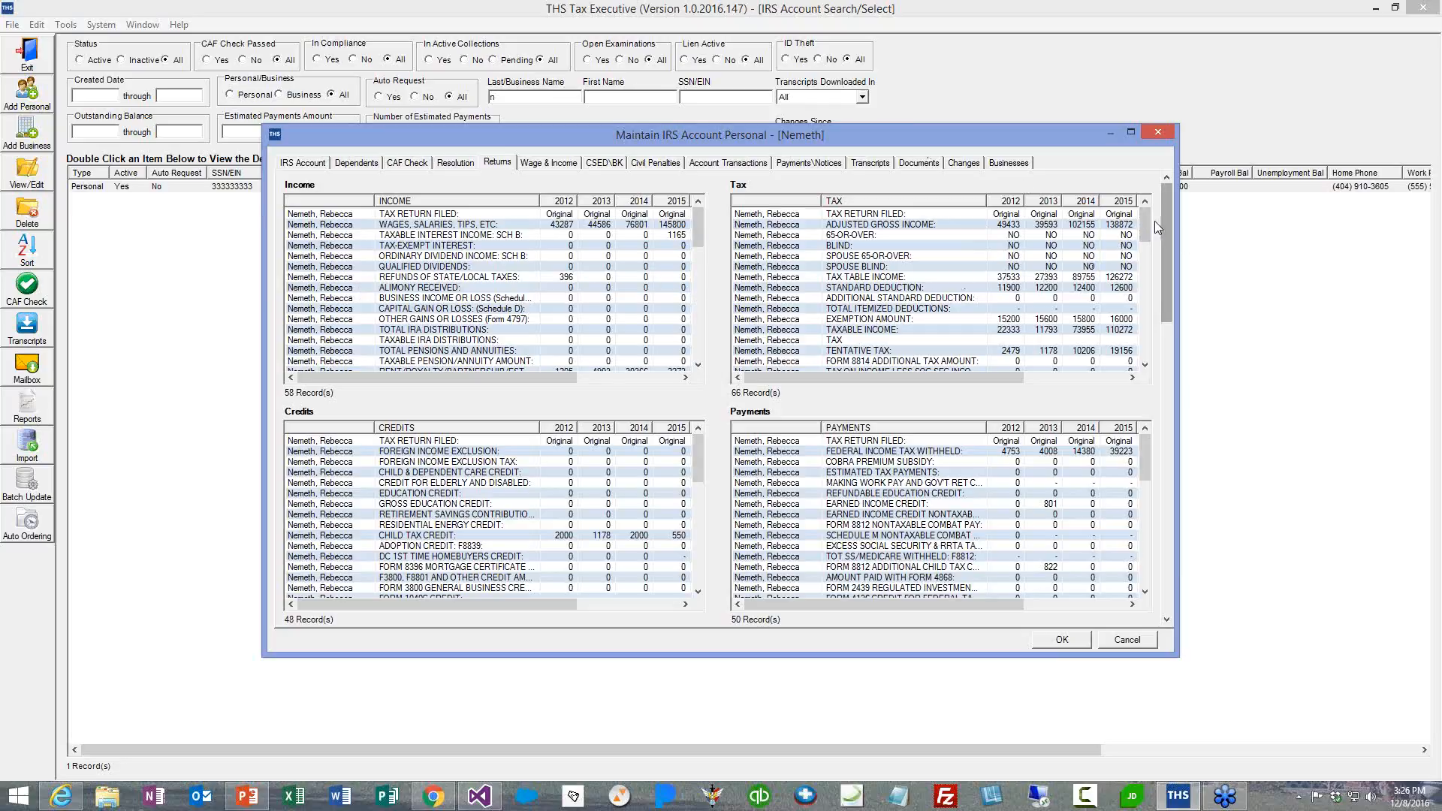
{"action": "left_click_drag", "start_coordinate": [1146, 214], "coordinate": [1143, 309]}
{"action": "left_click_drag", "start_coordinate": [1142, 457], "coordinate": [1140, 518]}
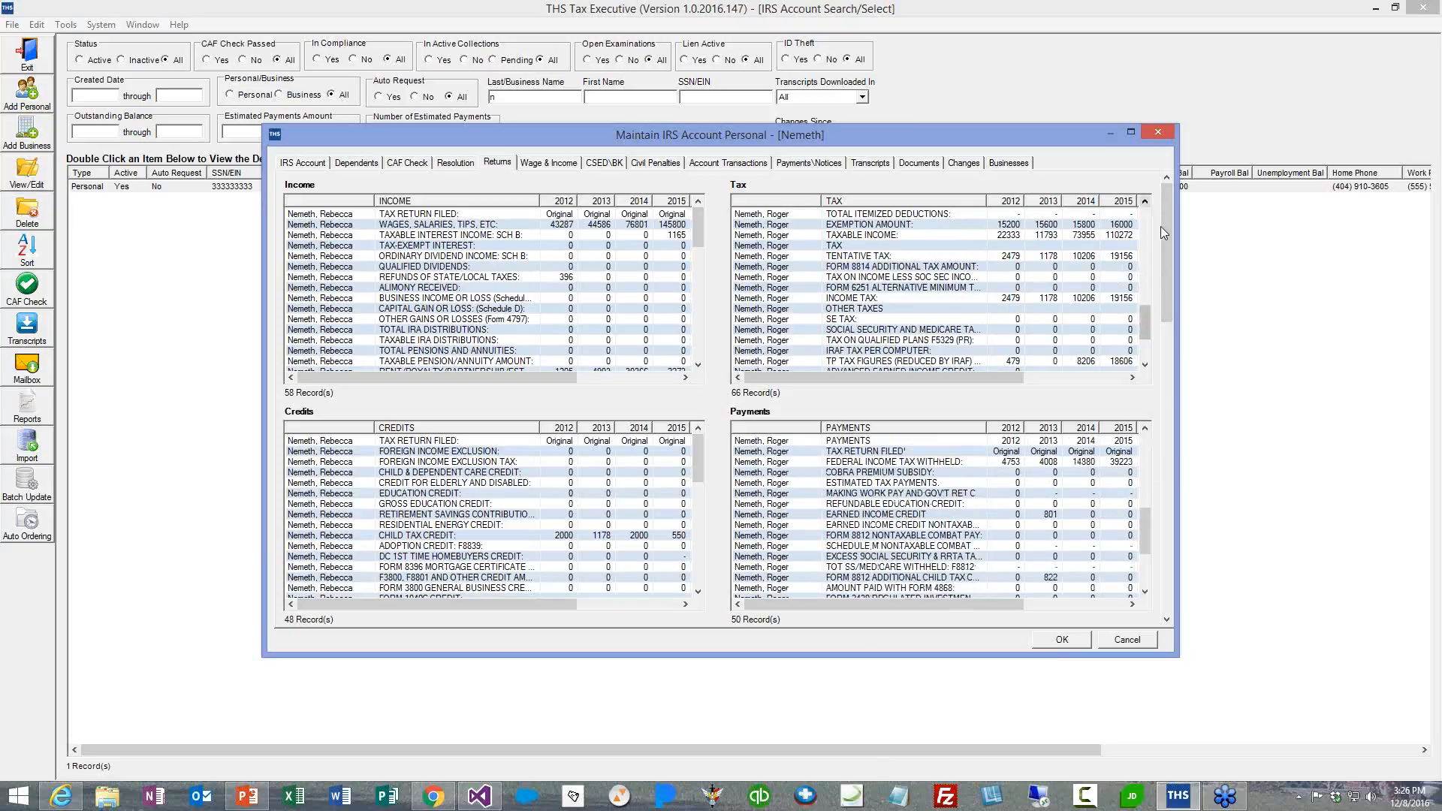
{"action": "left_click_drag", "start_coordinate": [1165, 233], "coordinate": [1176, 414]}
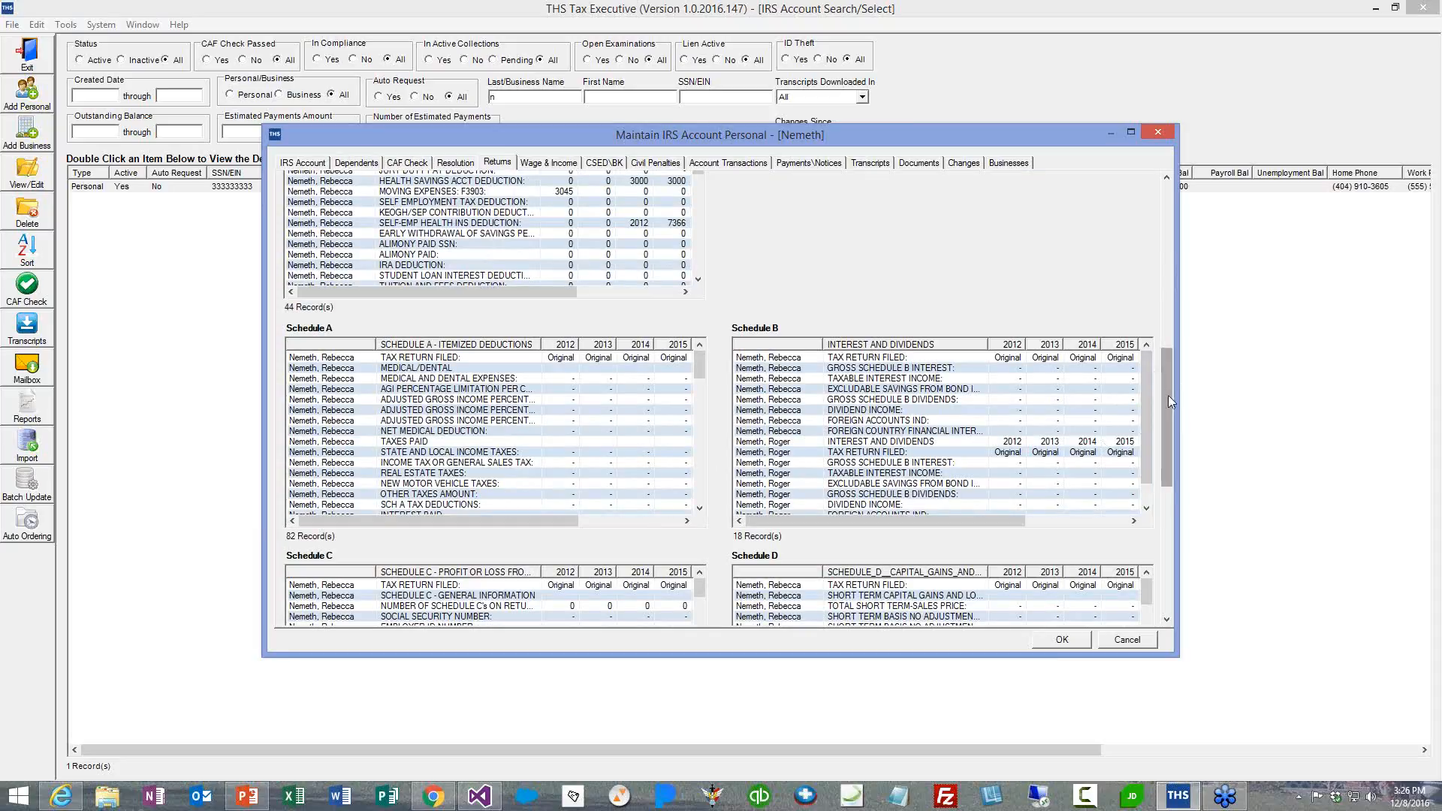
{"action": "left_click_drag", "start_coordinate": [1168, 395], "coordinate": [1176, 512]}
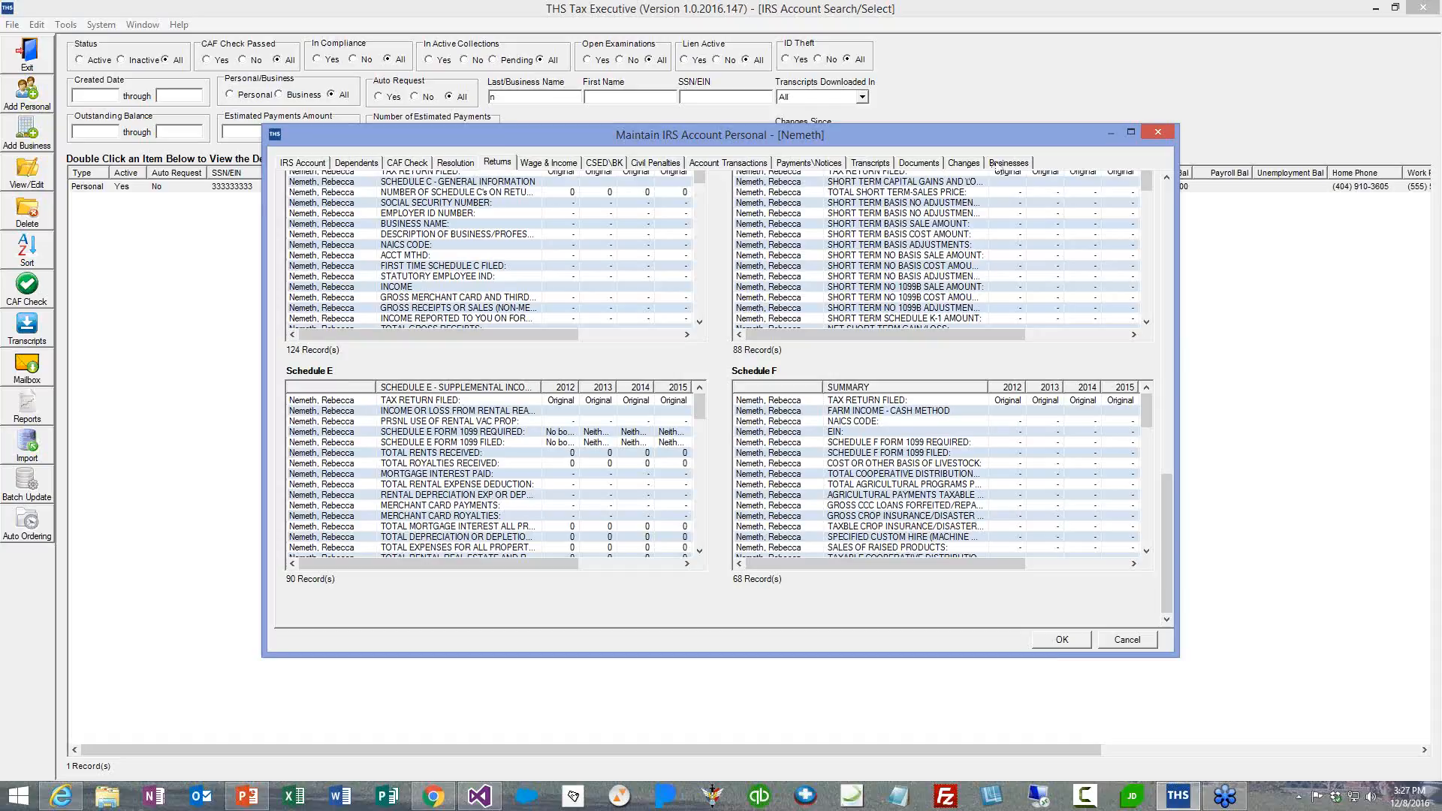
- Show the account's payments and notices, and sort the payments by date with the newest first
{"action": "left_click", "coordinate": [831, 166]}
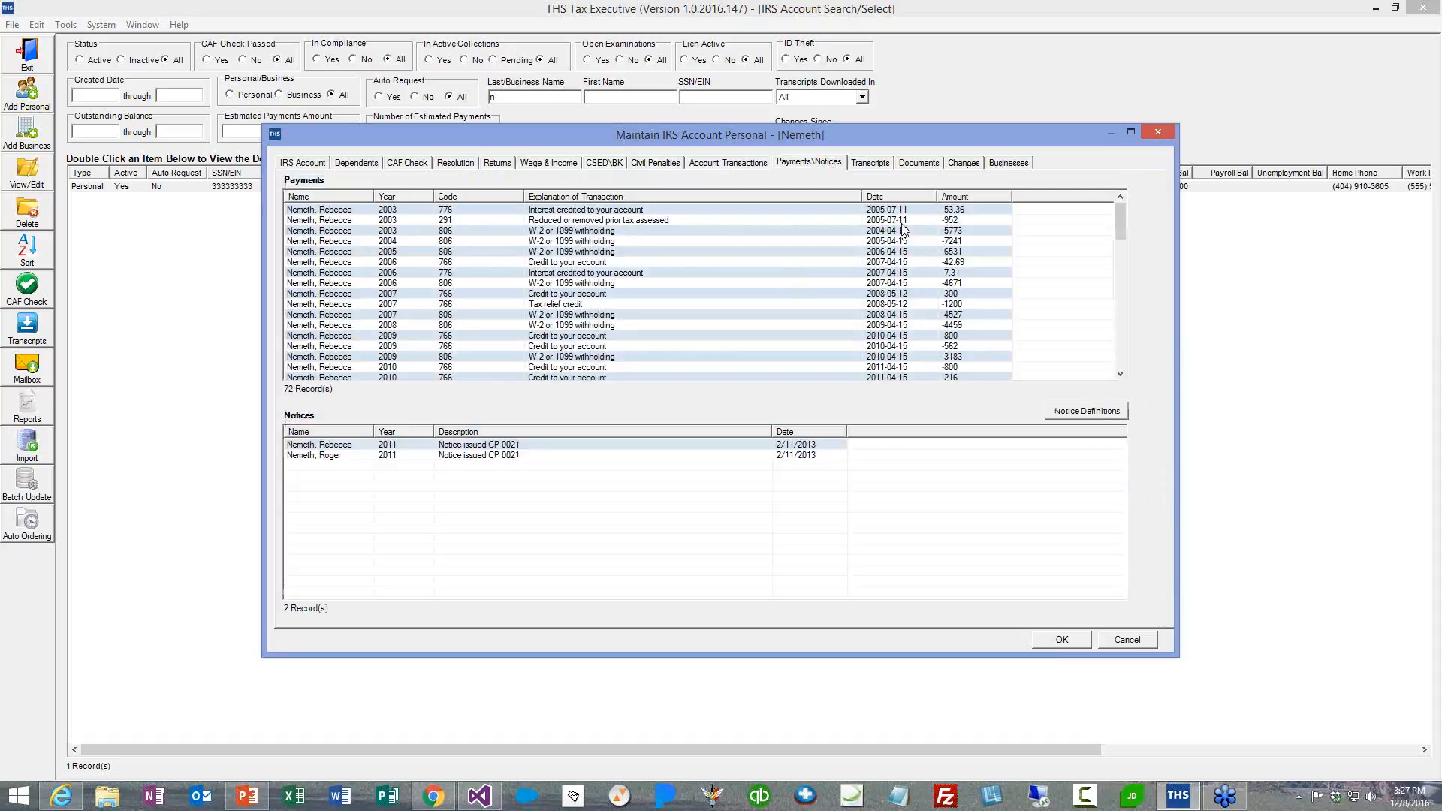
{"action": "left_click", "coordinate": [893, 197]}
{"action": "left_click", "coordinate": [893, 197]}
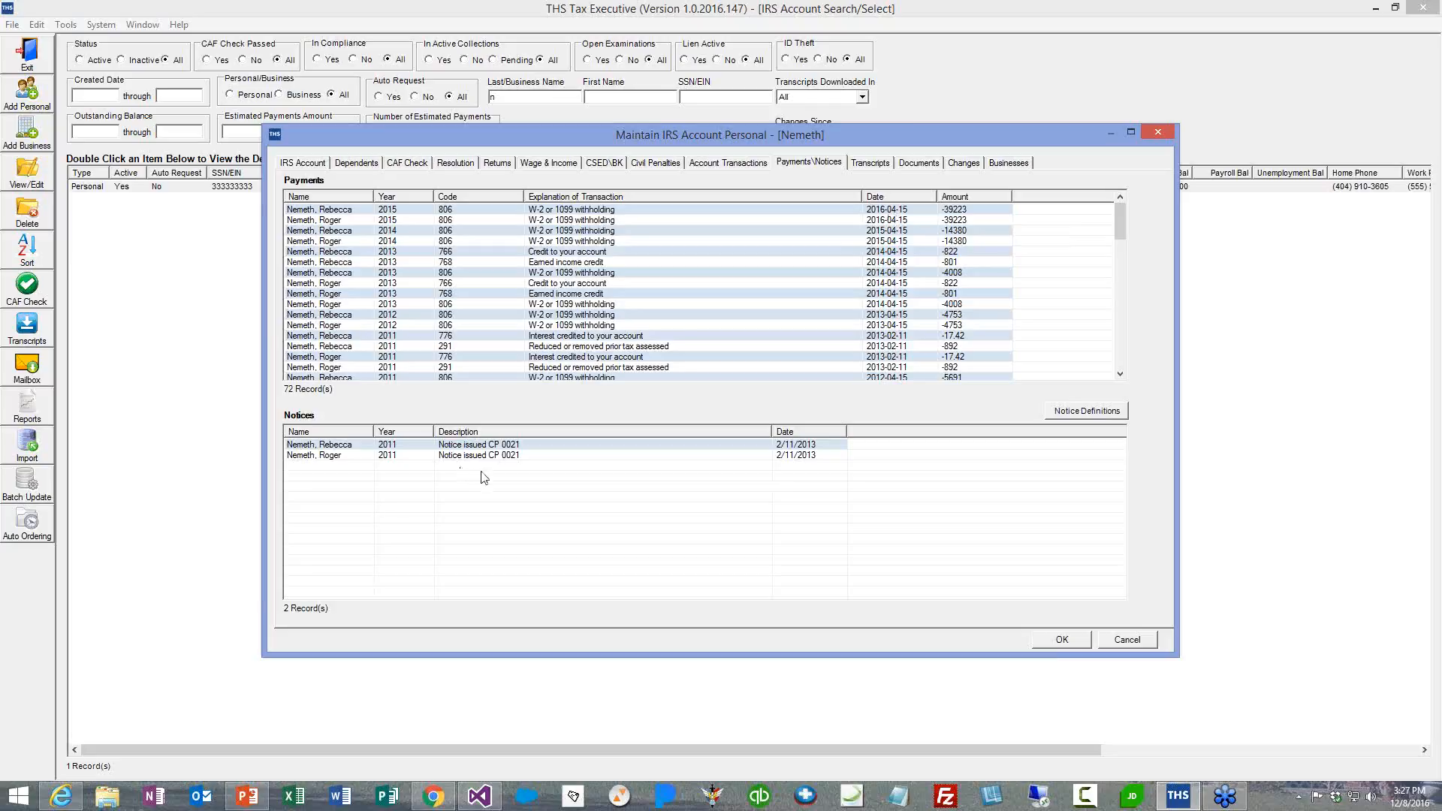
- Look up the IRS notice definitions online and open the CP07 and CP02H explanations
{"action": "left_click", "coordinate": [1097, 415]}
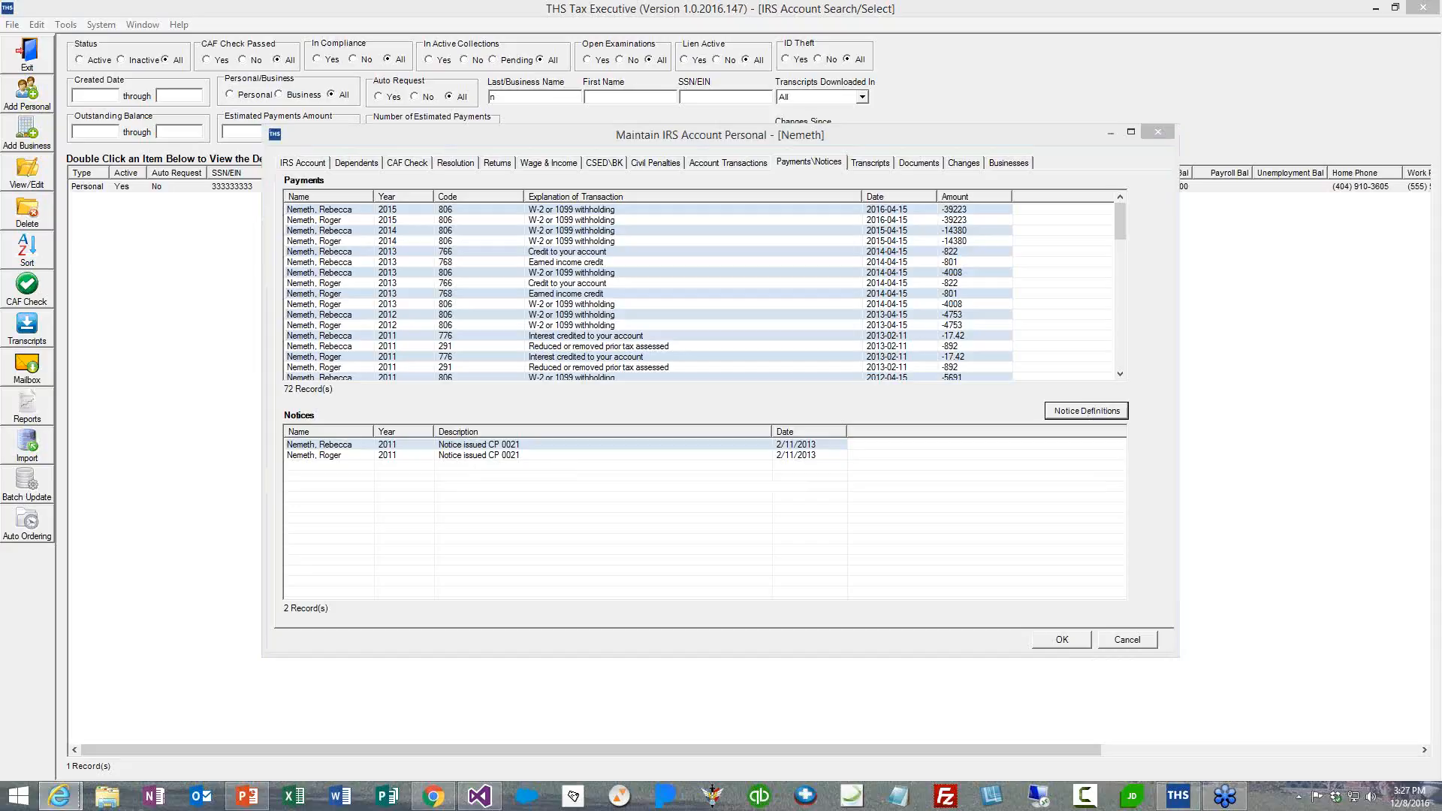
{"action": "left_click_drag", "start_coordinate": [1441, 229], "coordinate": [1076, 61]}
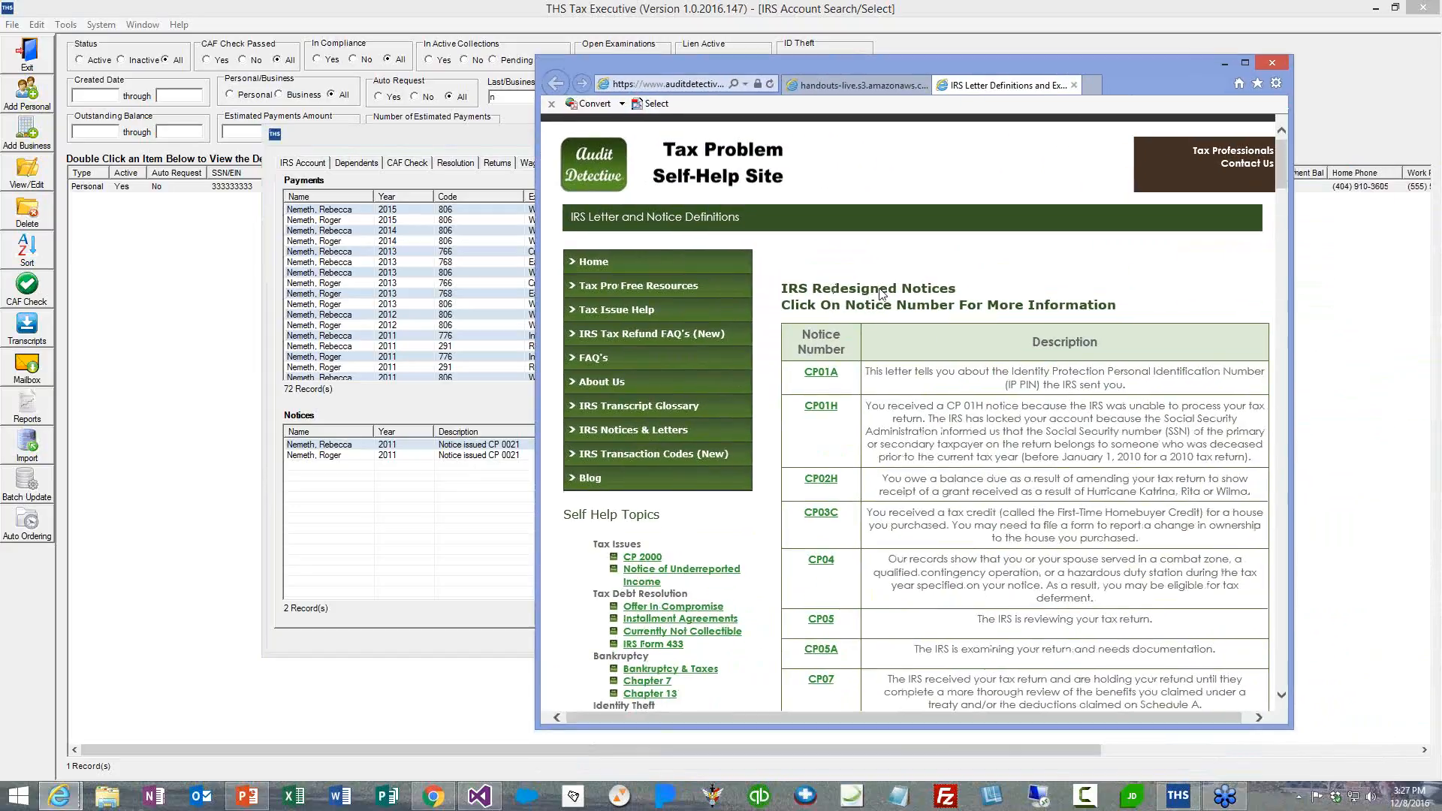
{"action": "scroll", "coordinate": [1280, 182], "scroll_direction": "down", "scroll_amount": 3}
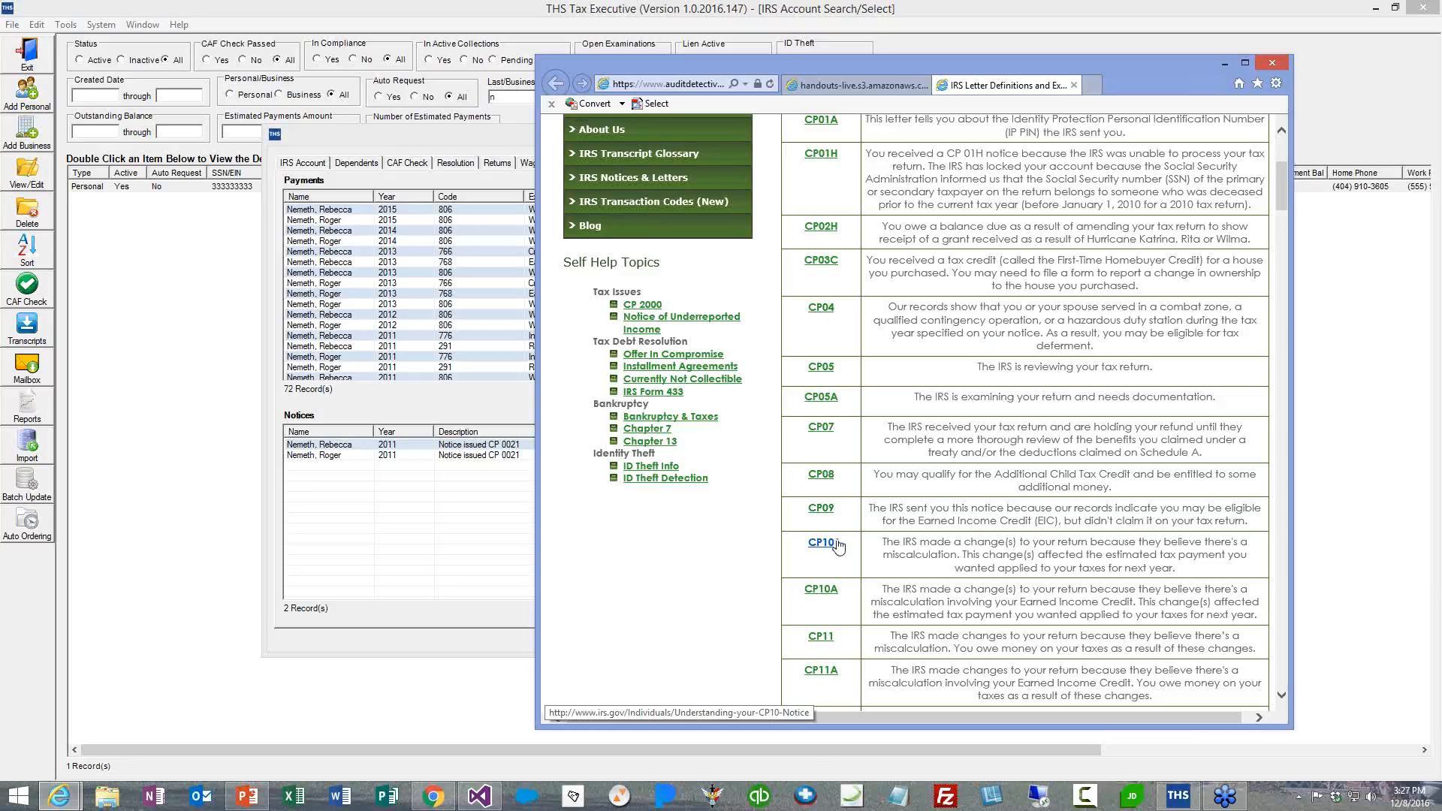
{"action": "left_click", "coordinate": [822, 430]}
{"action": "left_click", "coordinate": [820, 231]}
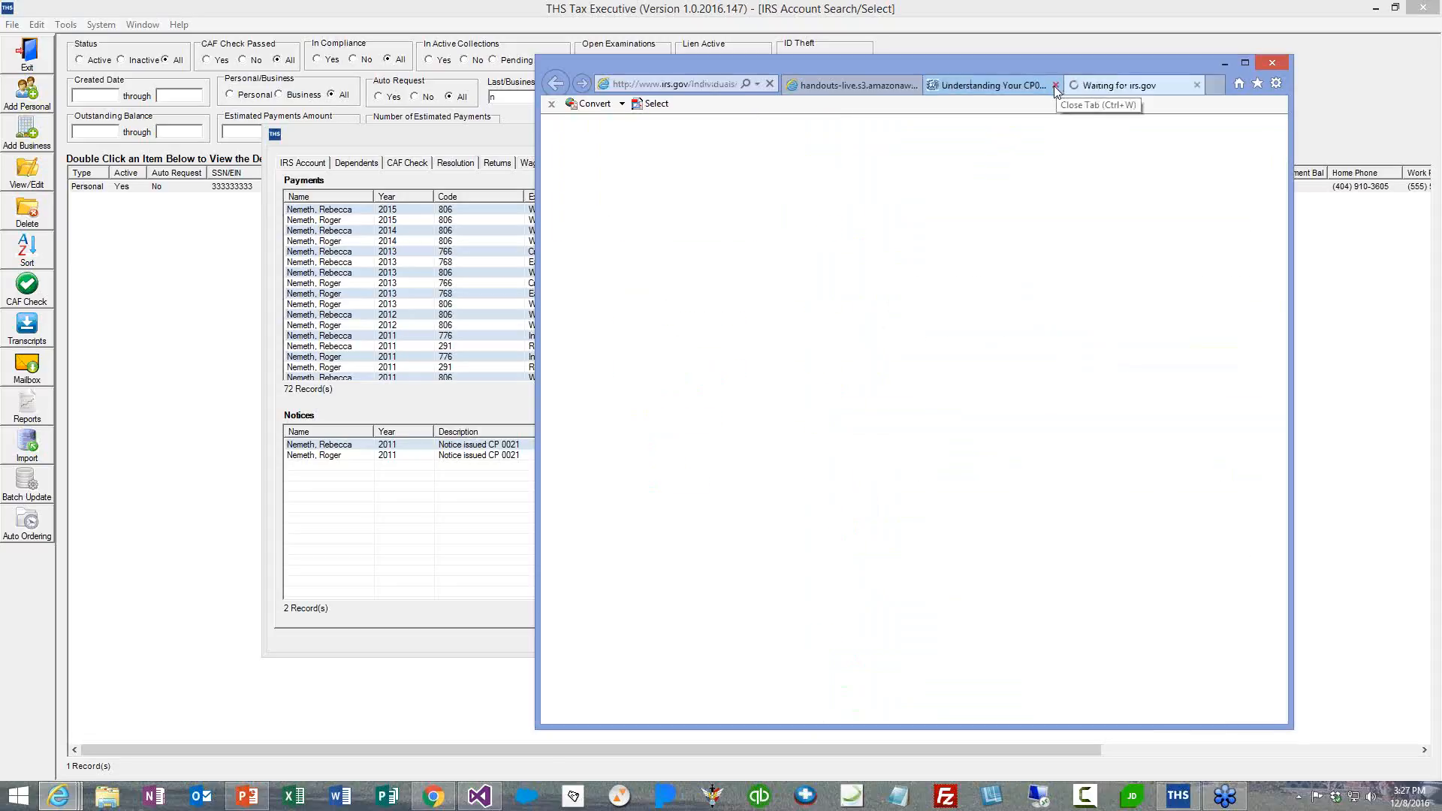
- Read the CP07 and CP02H notice pages and close all the browser tabs
{"action": "left_click", "coordinate": [991, 85]}
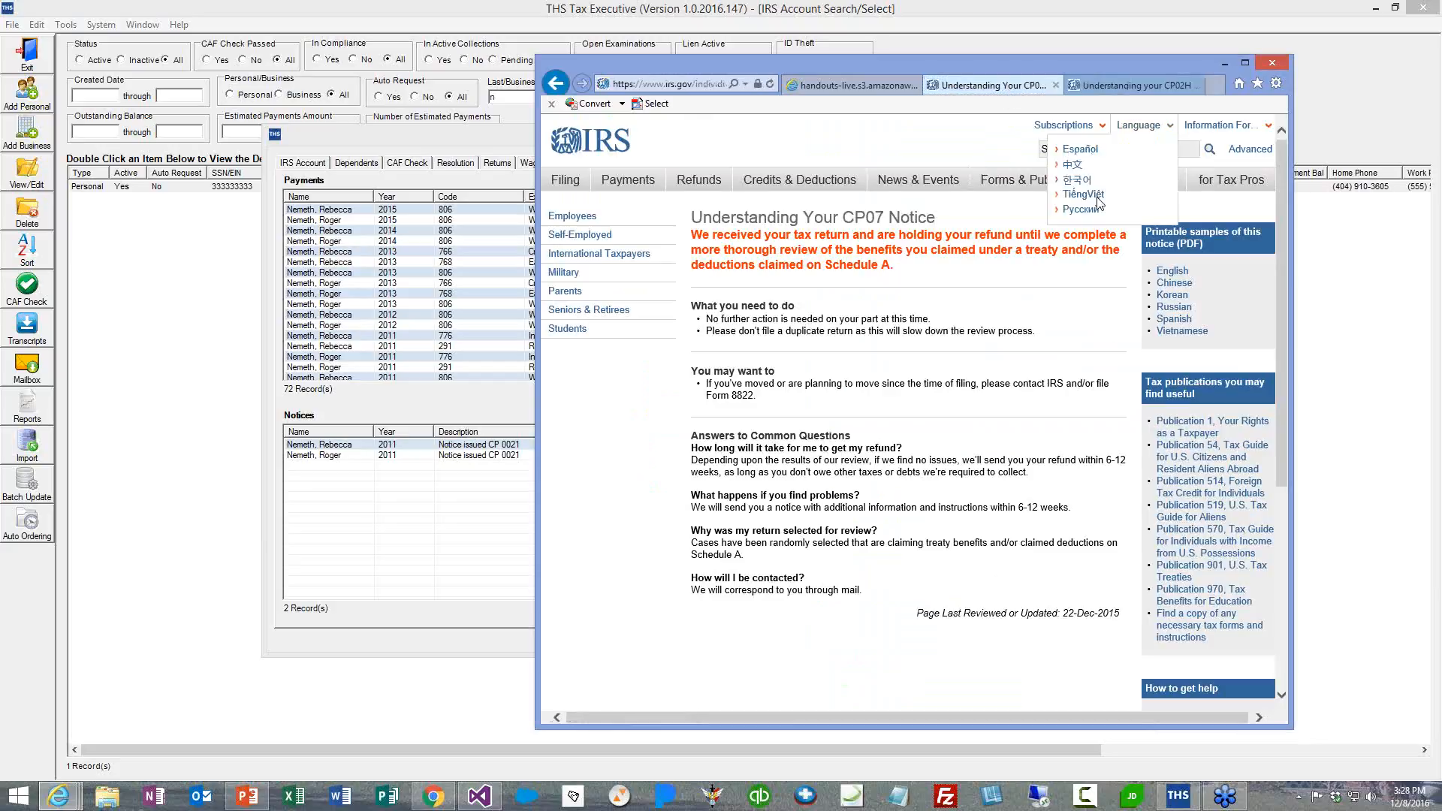
{"action": "left_click", "coordinate": [1134, 85]}
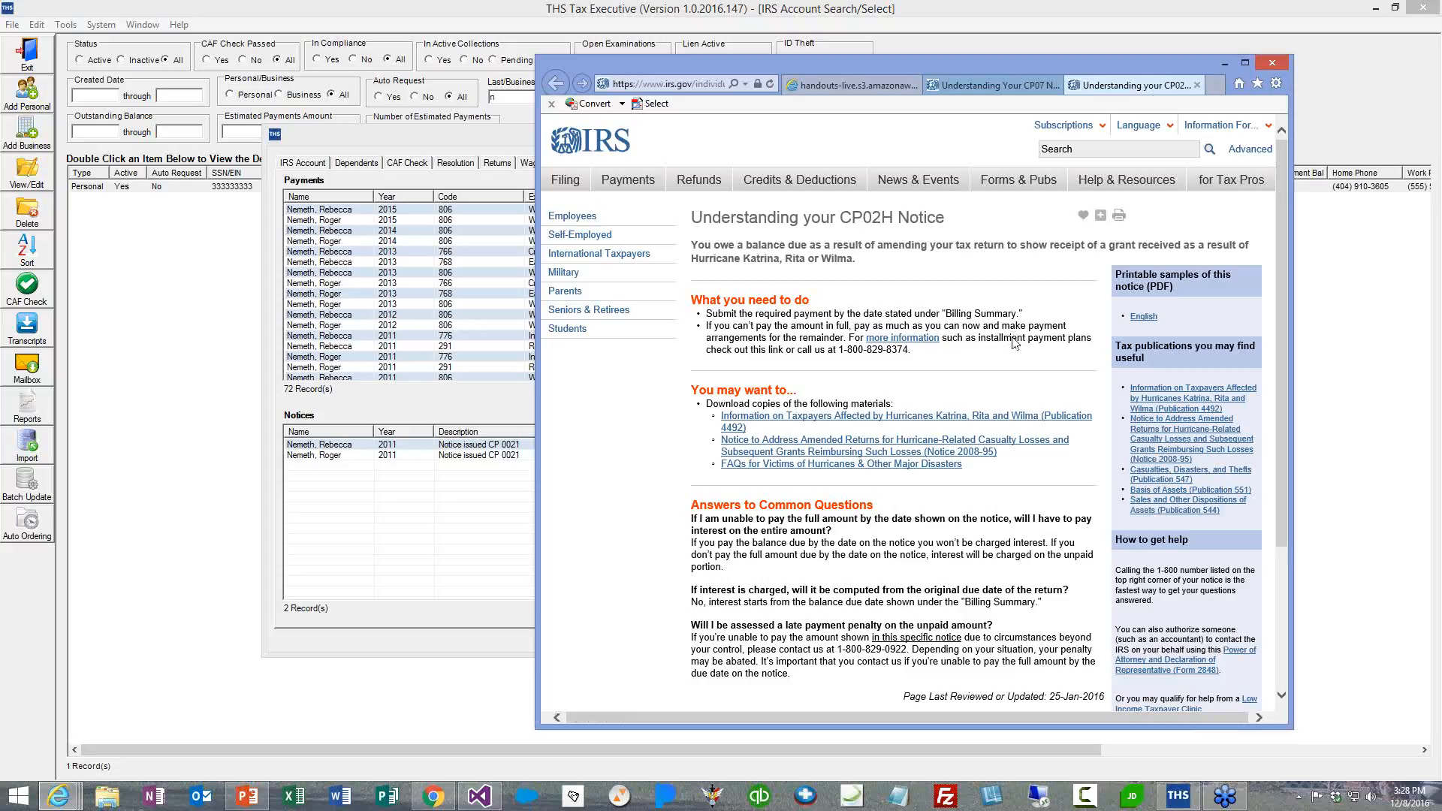
{"action": "left_click", "coordinate": [1273, 63]}
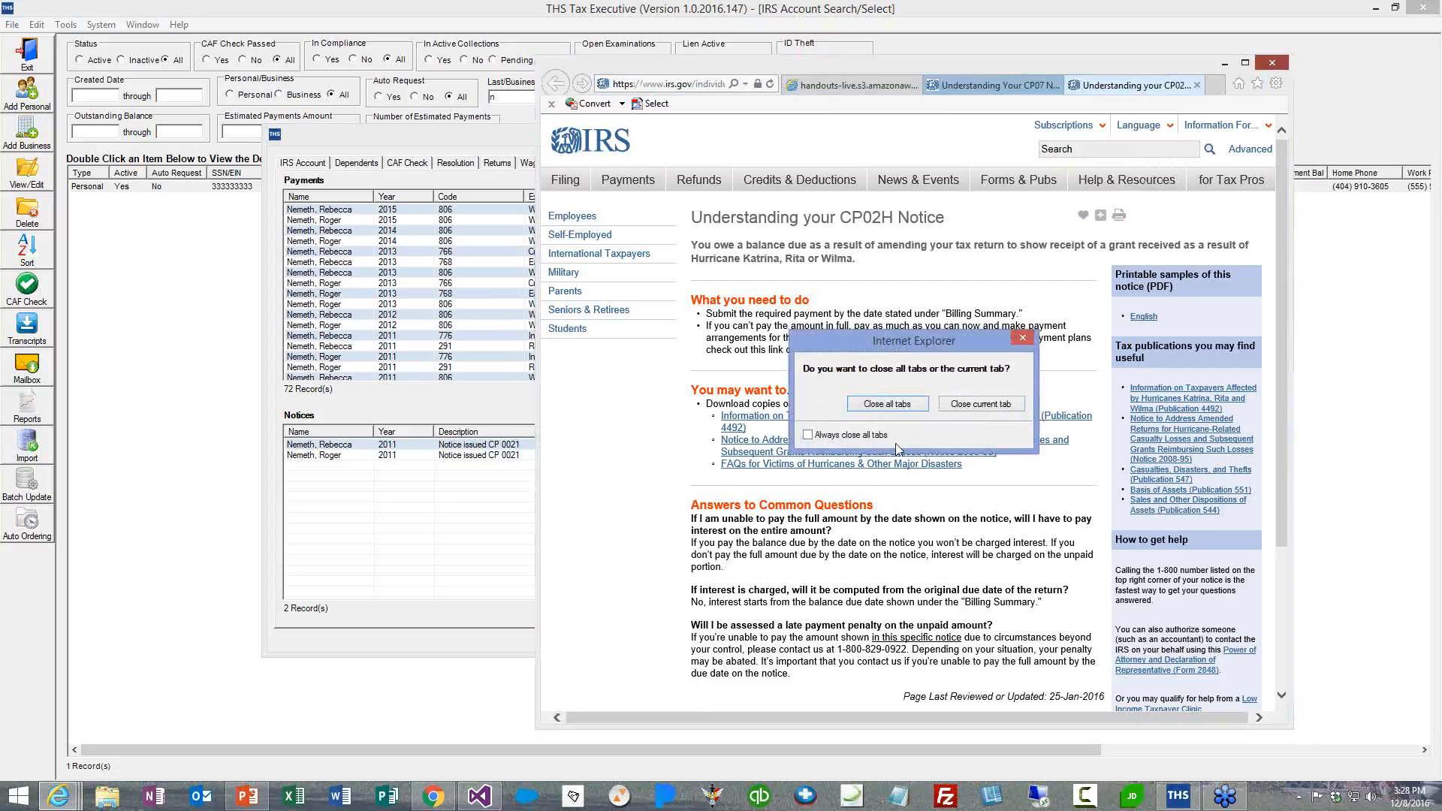
{"action": "left_click", "coordinate": [885, 405]}
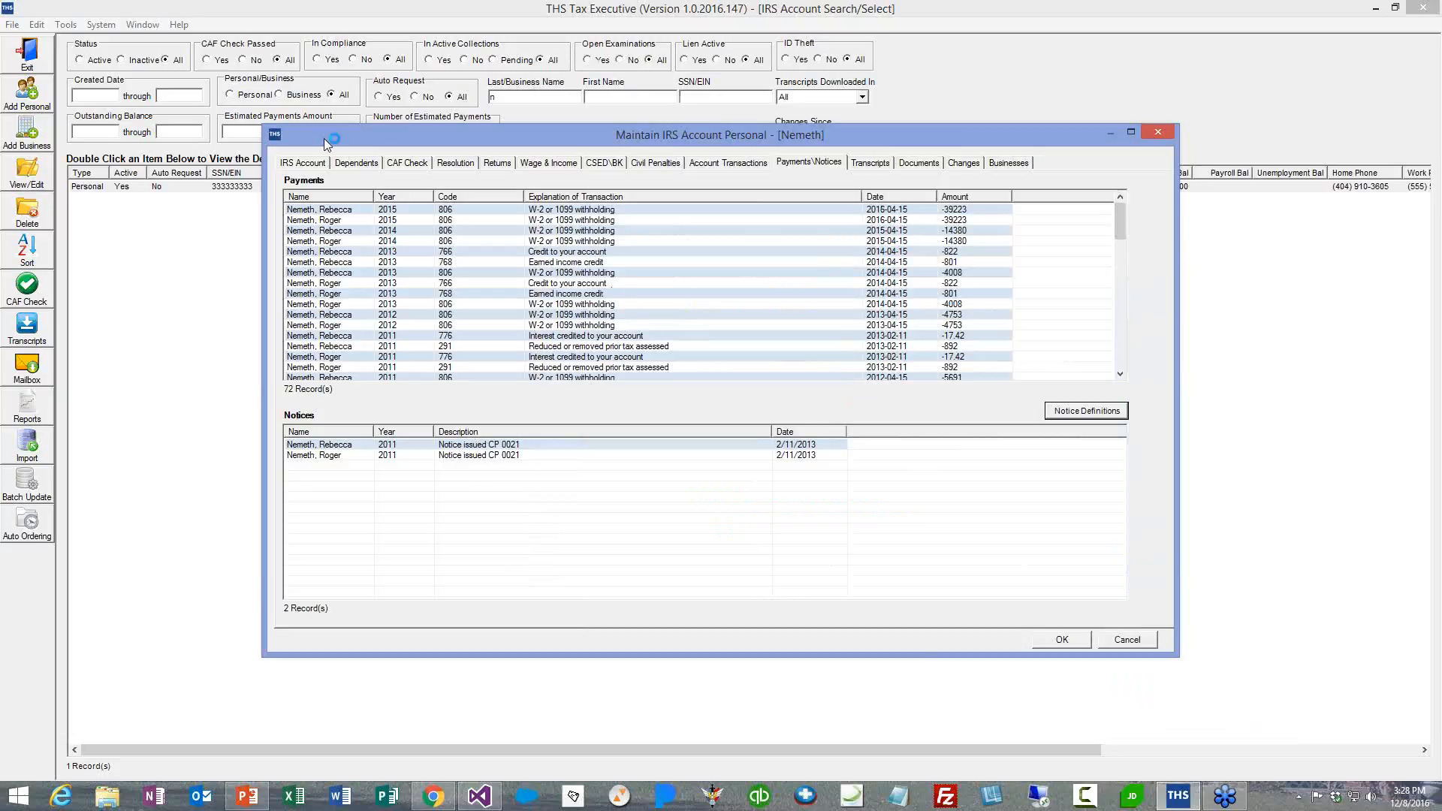
- Return to the account's main details, dismiss the browser error, and view the stored documents and recorded changes
{"action": "left_click", "coordinate": [304, 163]}
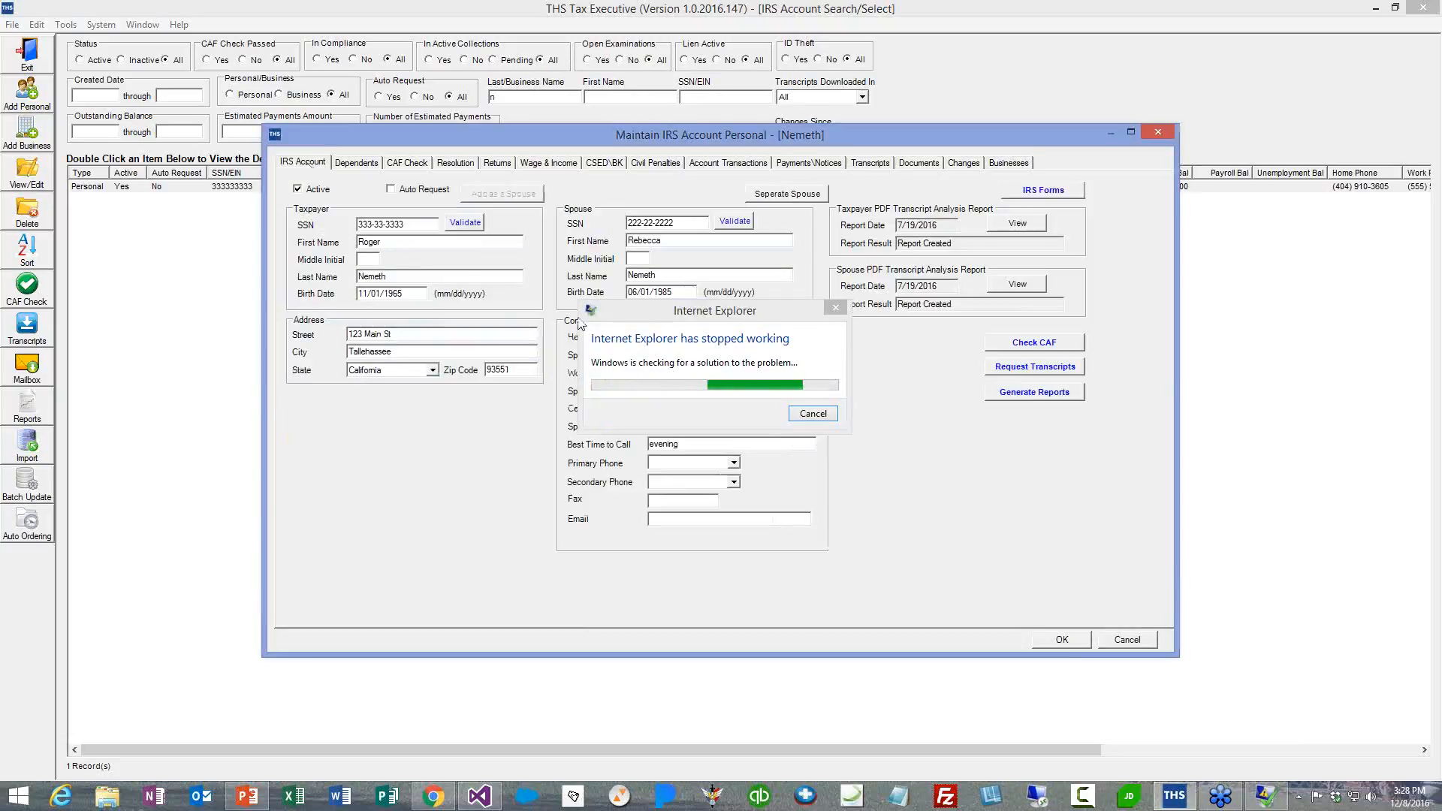
{"action": "left_click", "coordinate": [823, 419]}
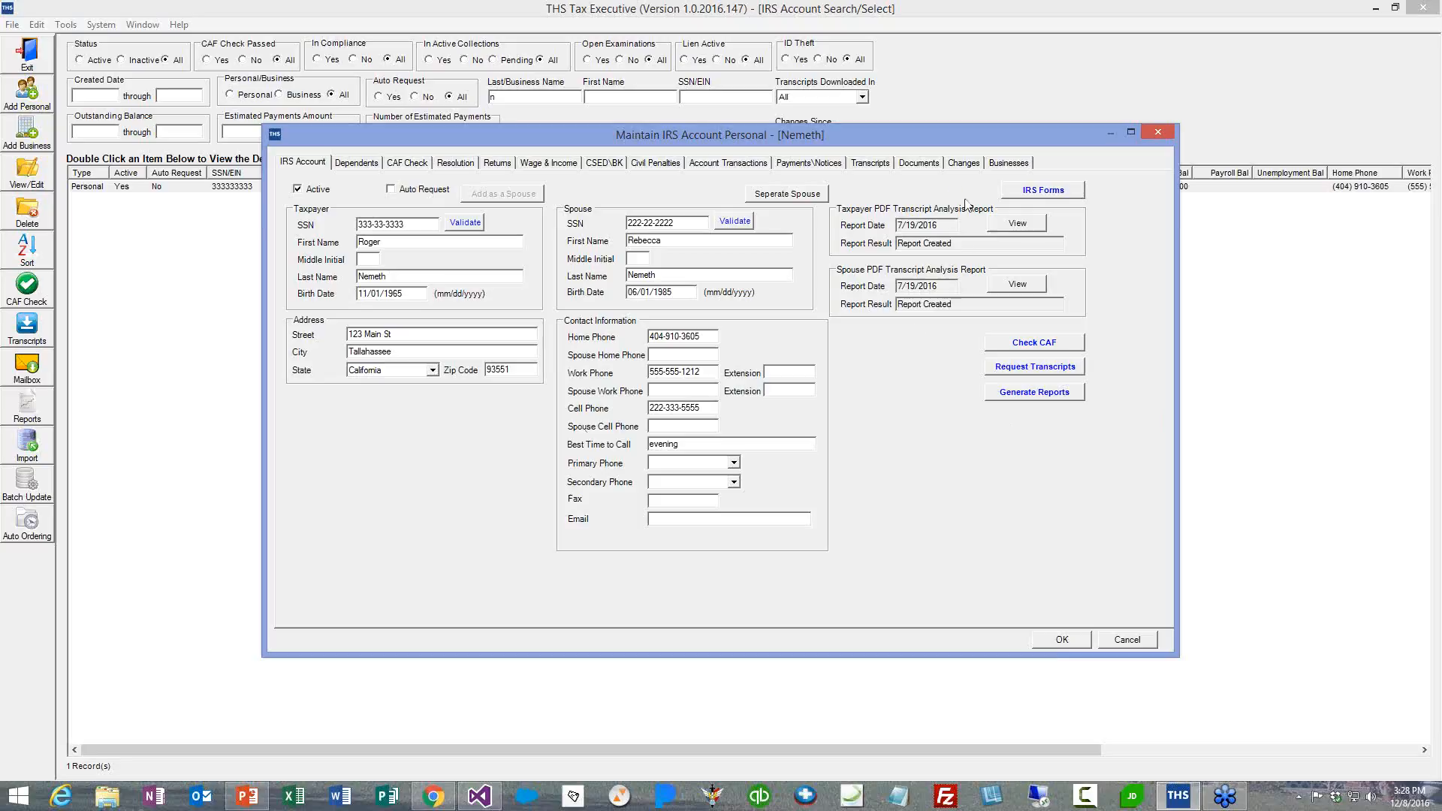
{"action": "left_click", "coordinate": [920, 164]}
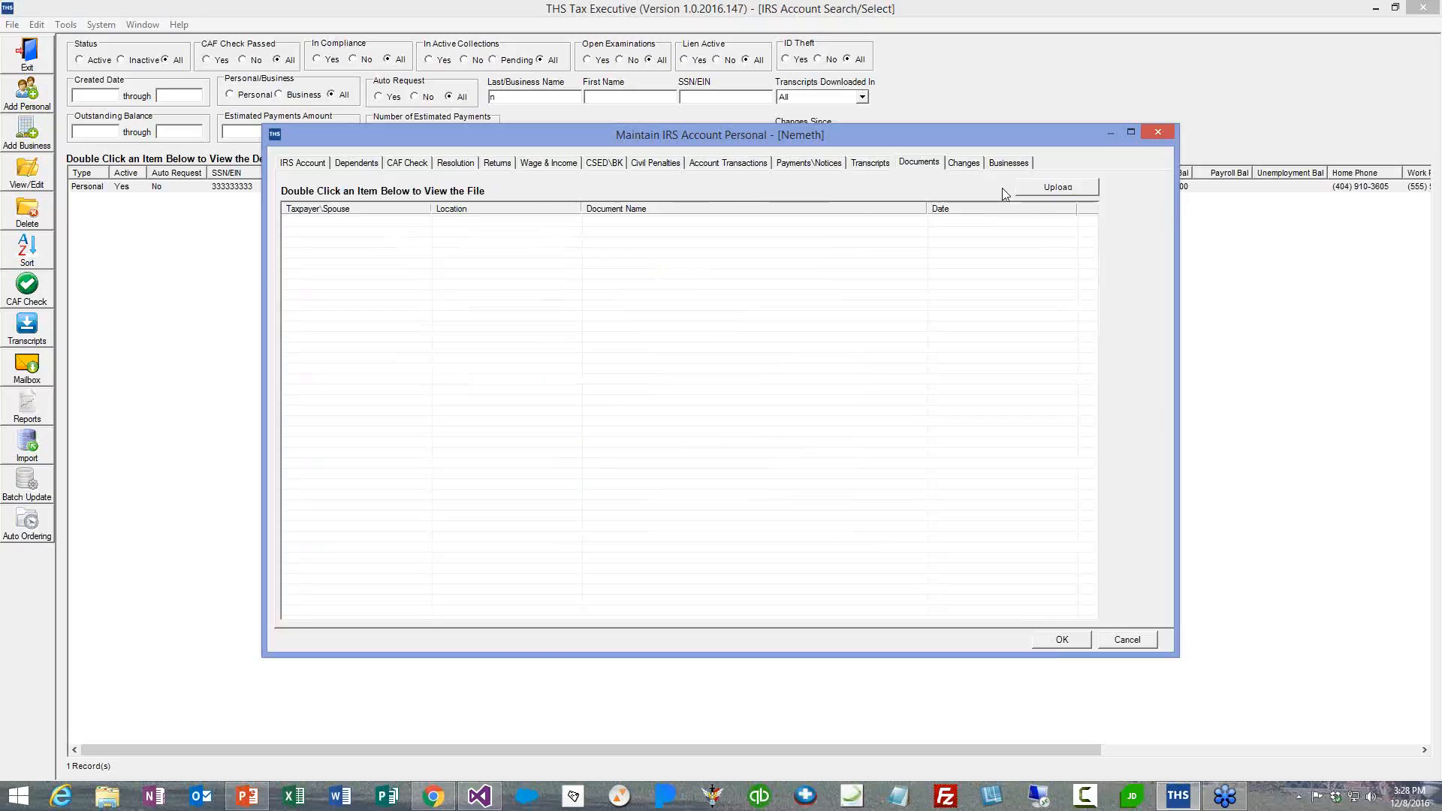
{"action": "left_click", "coordinate": [966, 170]}
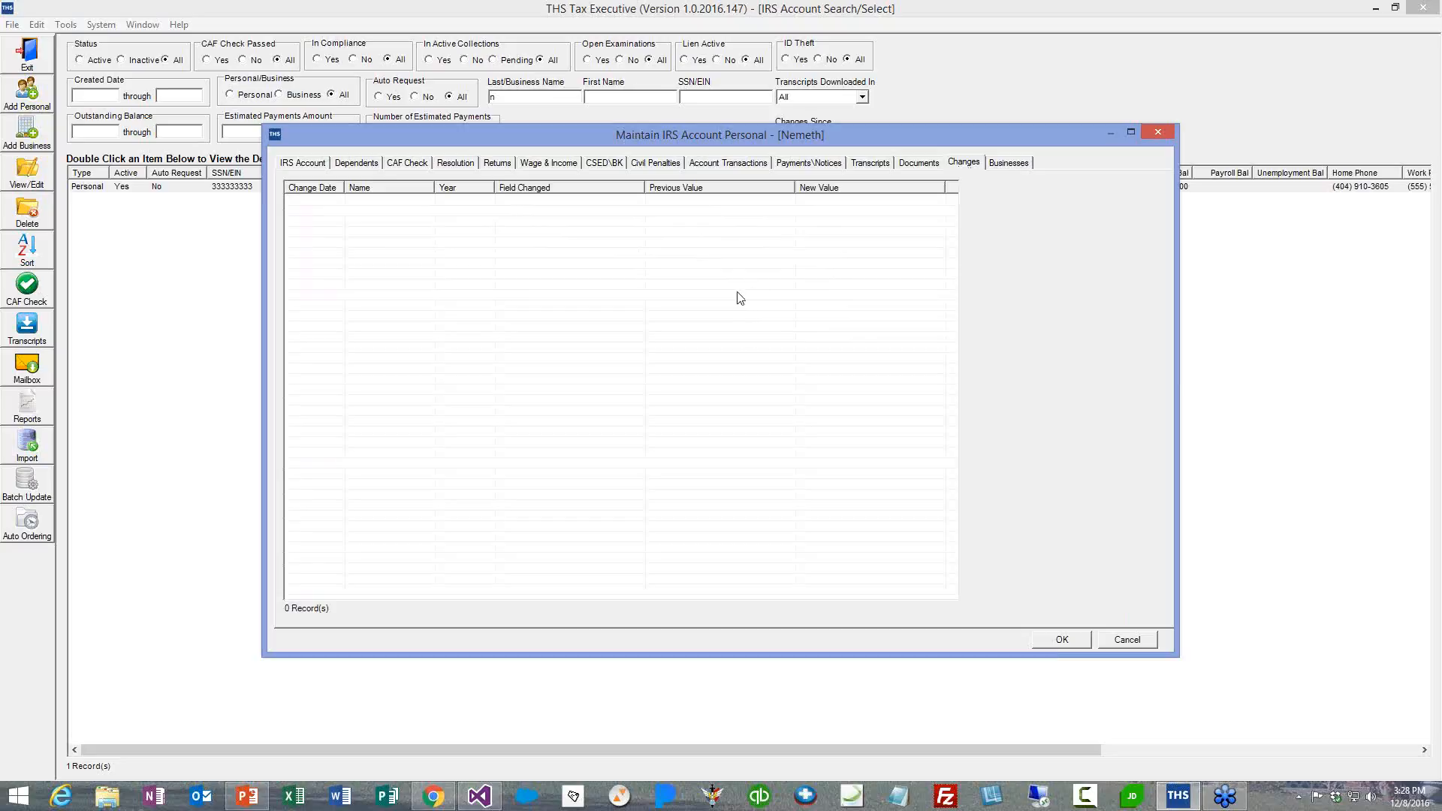
- Open the associated business Audit Detective, LLC, view the IRS forms available for it, and close the business record without creating one
{"action": "left_click", "coordinate": [1020, 165]}
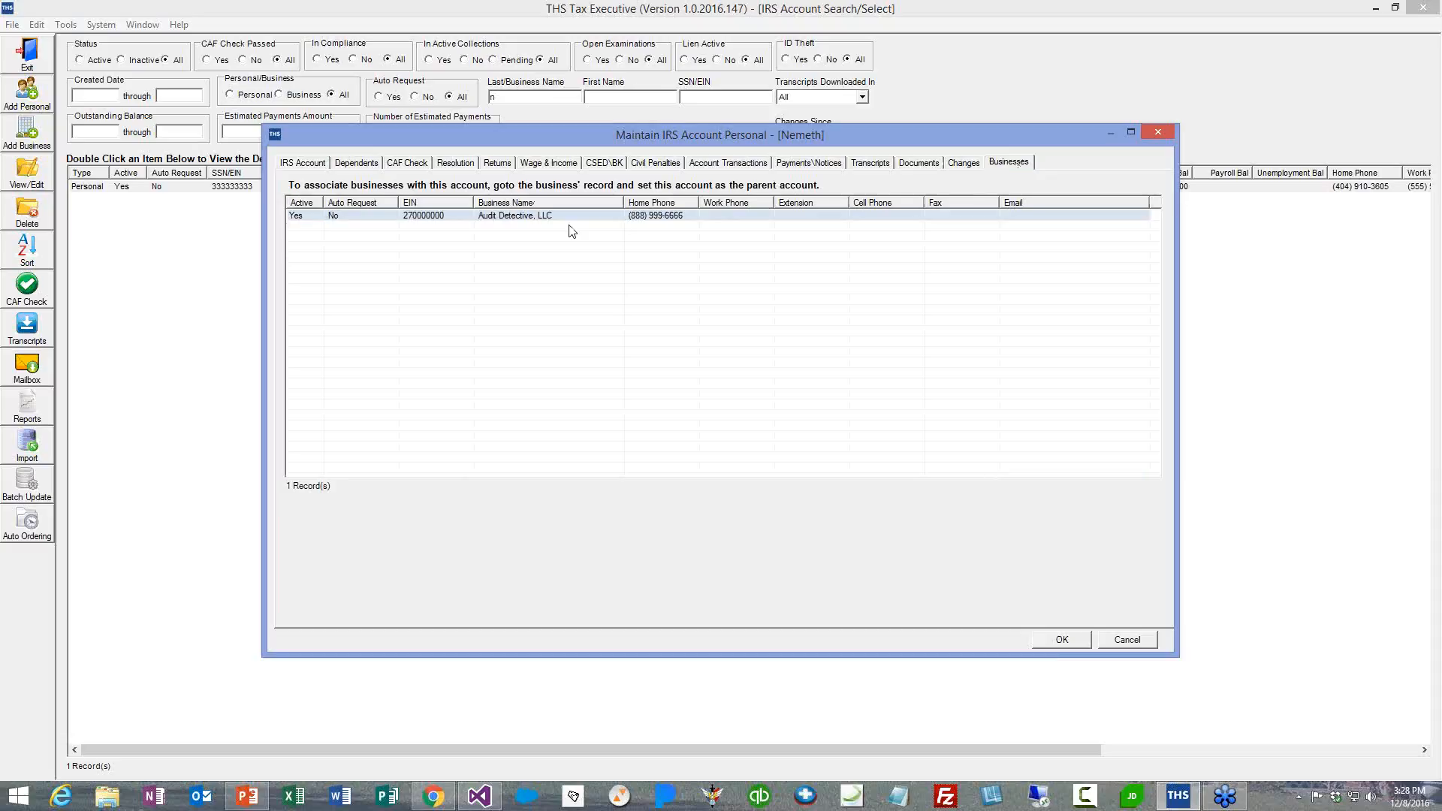
{"action": "left_click", "coordinate": [551, 217]}
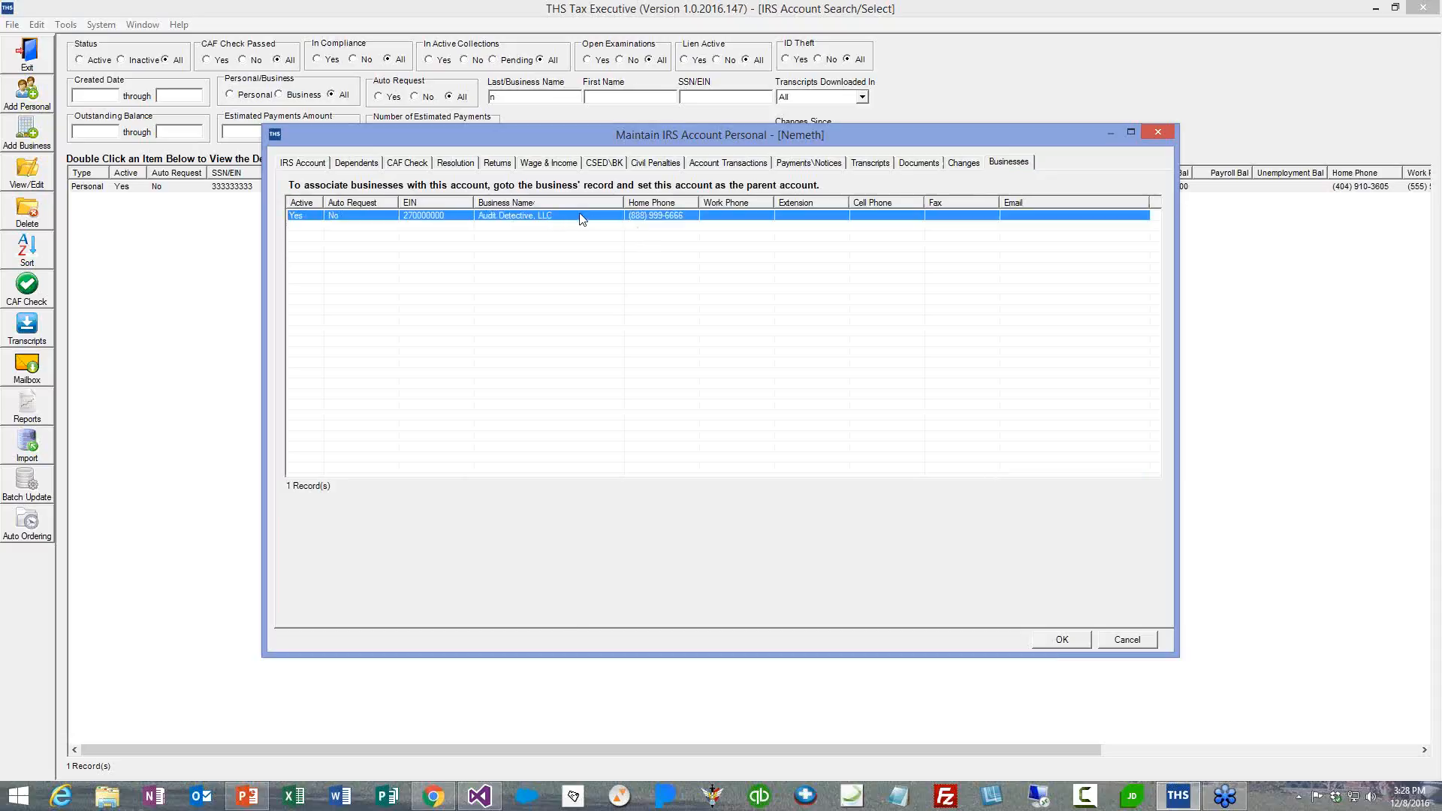
{"action": "double_click", "coordinate": [470, 218]}
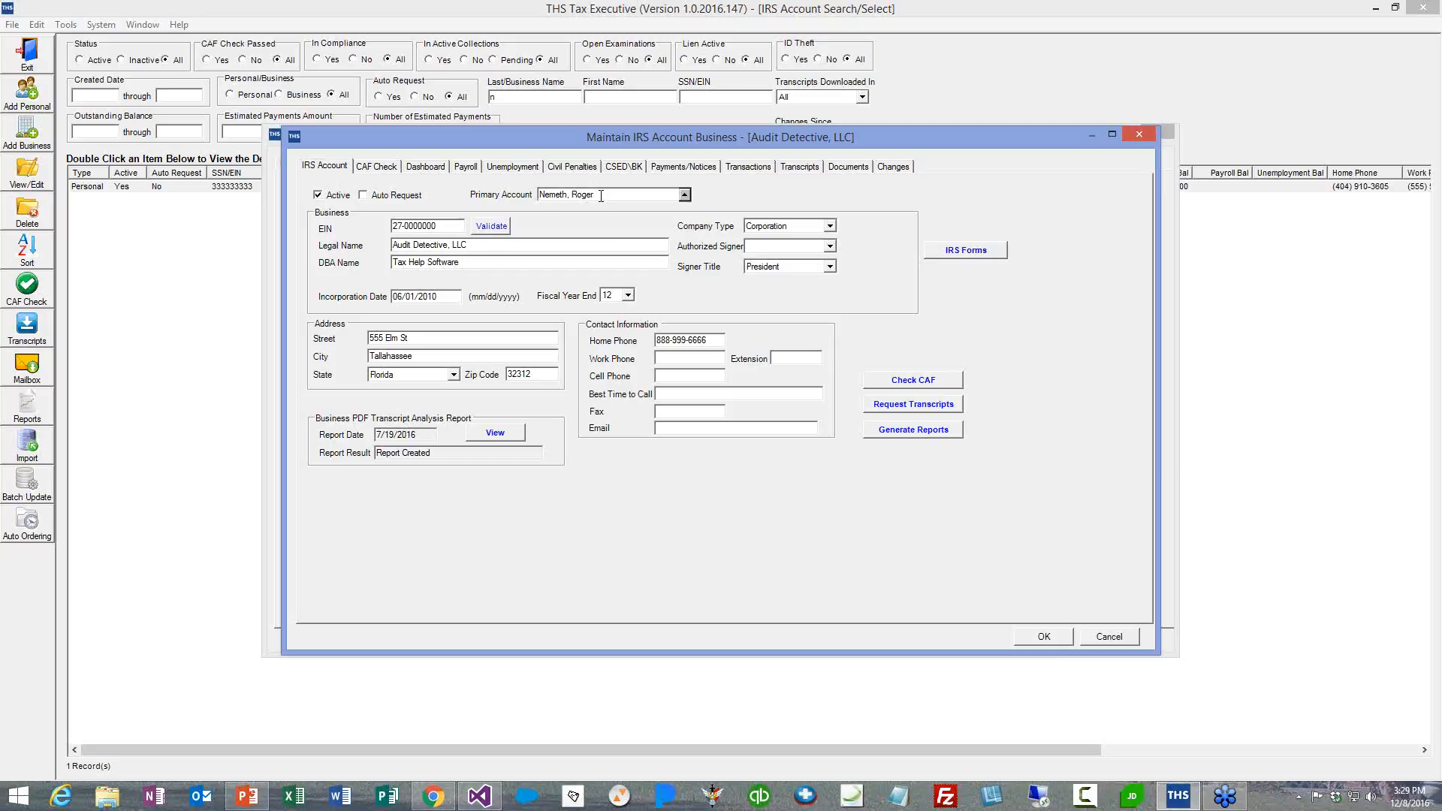
{"action": "left_click", "coordinate": [983, 253]}
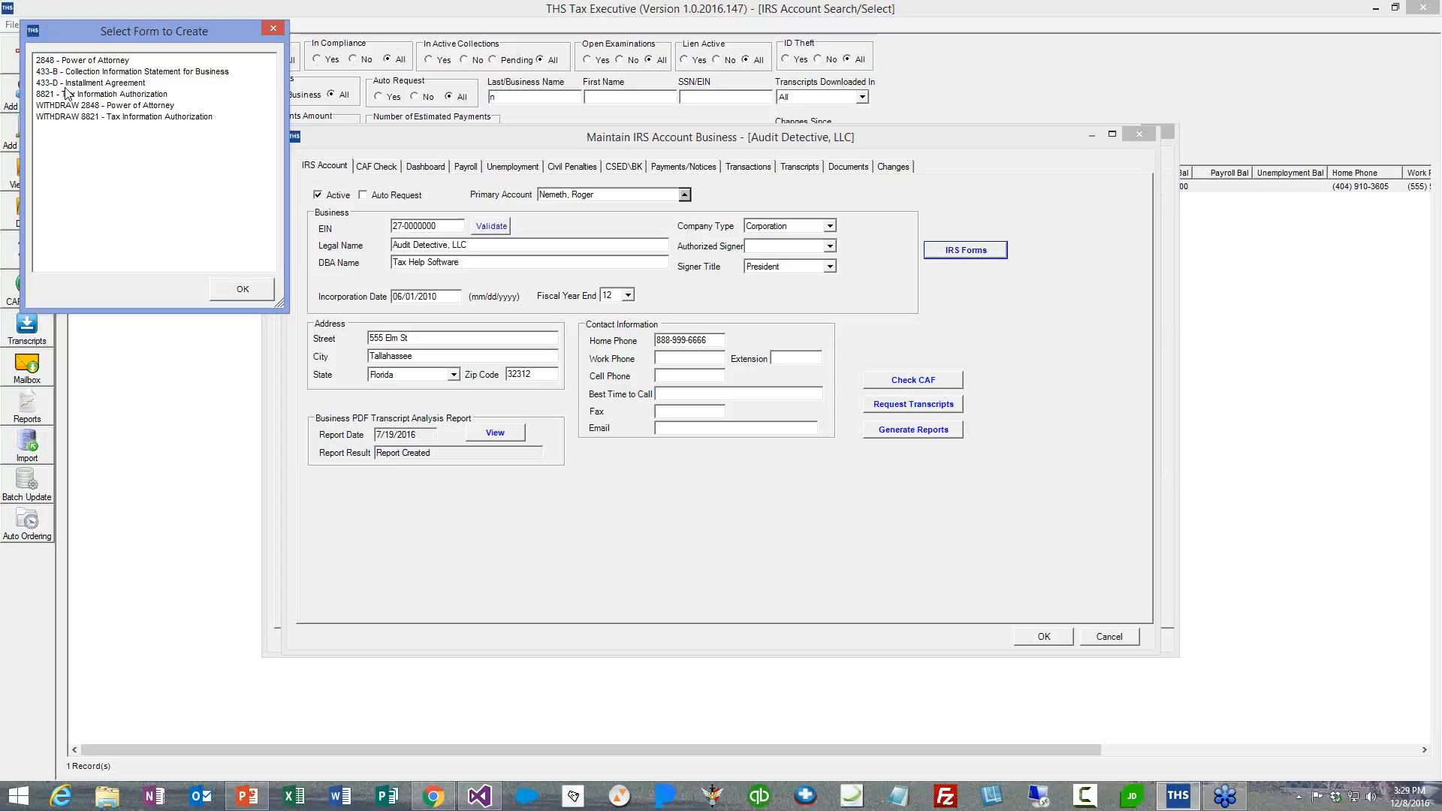
{"action": "left_click", "coordinate": [274, 30]}
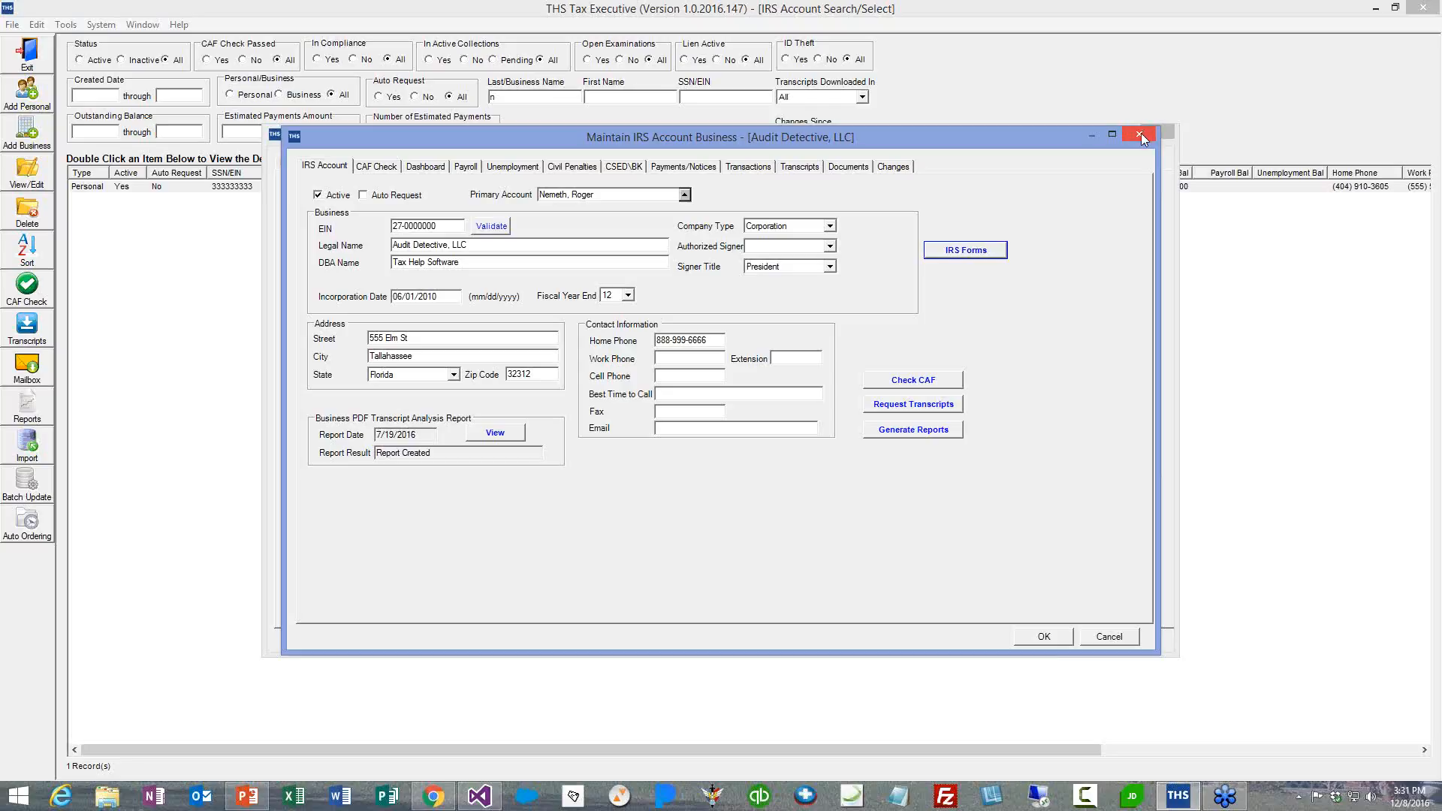
{"action": "left_click", "coordinate": [1141, 133]}
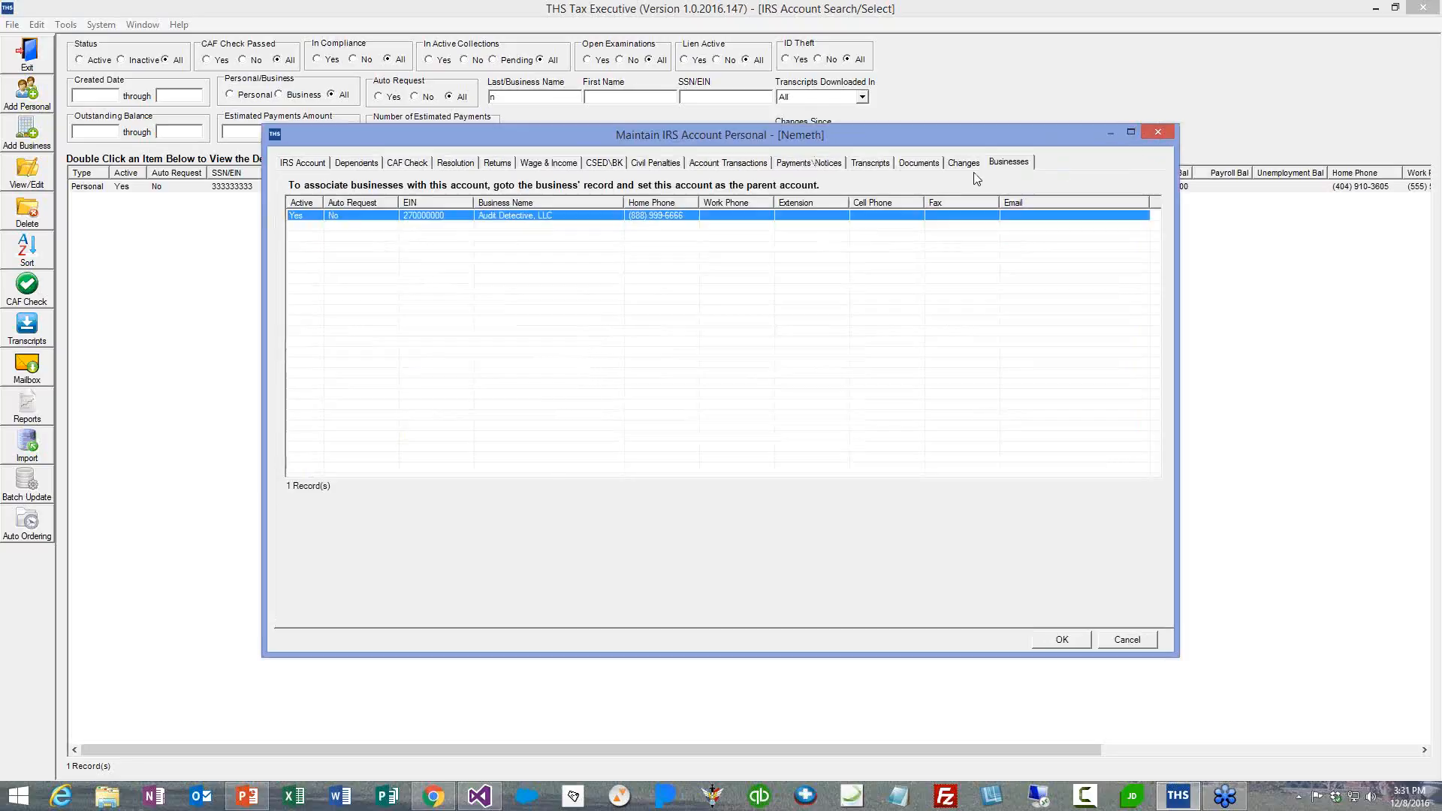
- From the account's main details, open the 433-A/433-F/433-A-OIC Collection Information Statement and enlarge its window to full screen
{"action": "left_click", "coordinate": [296, 164]}
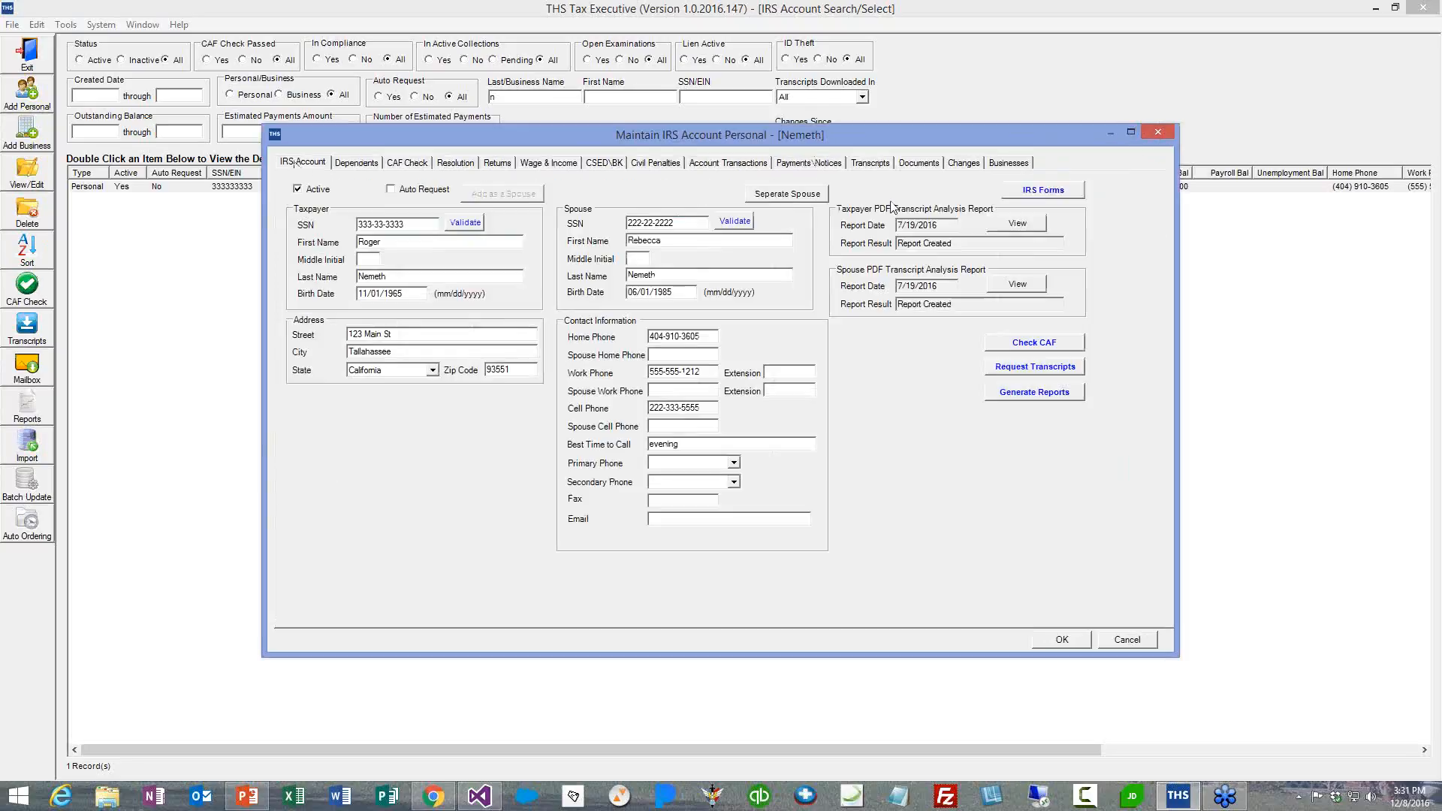
{"action": "left_click", "coordinate": [1023, 189]}
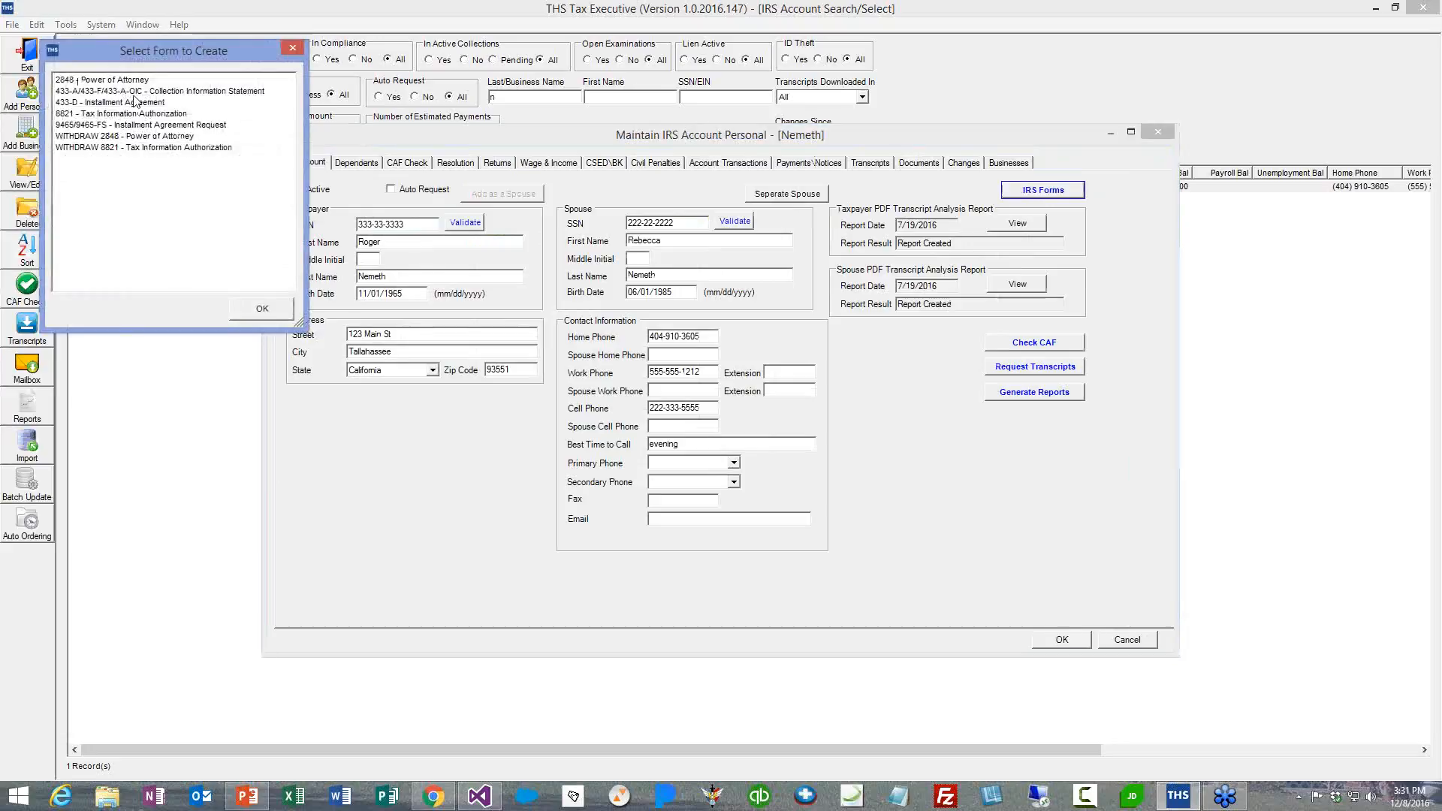
{"action": "double_click", "coordinate": [91, 93]}
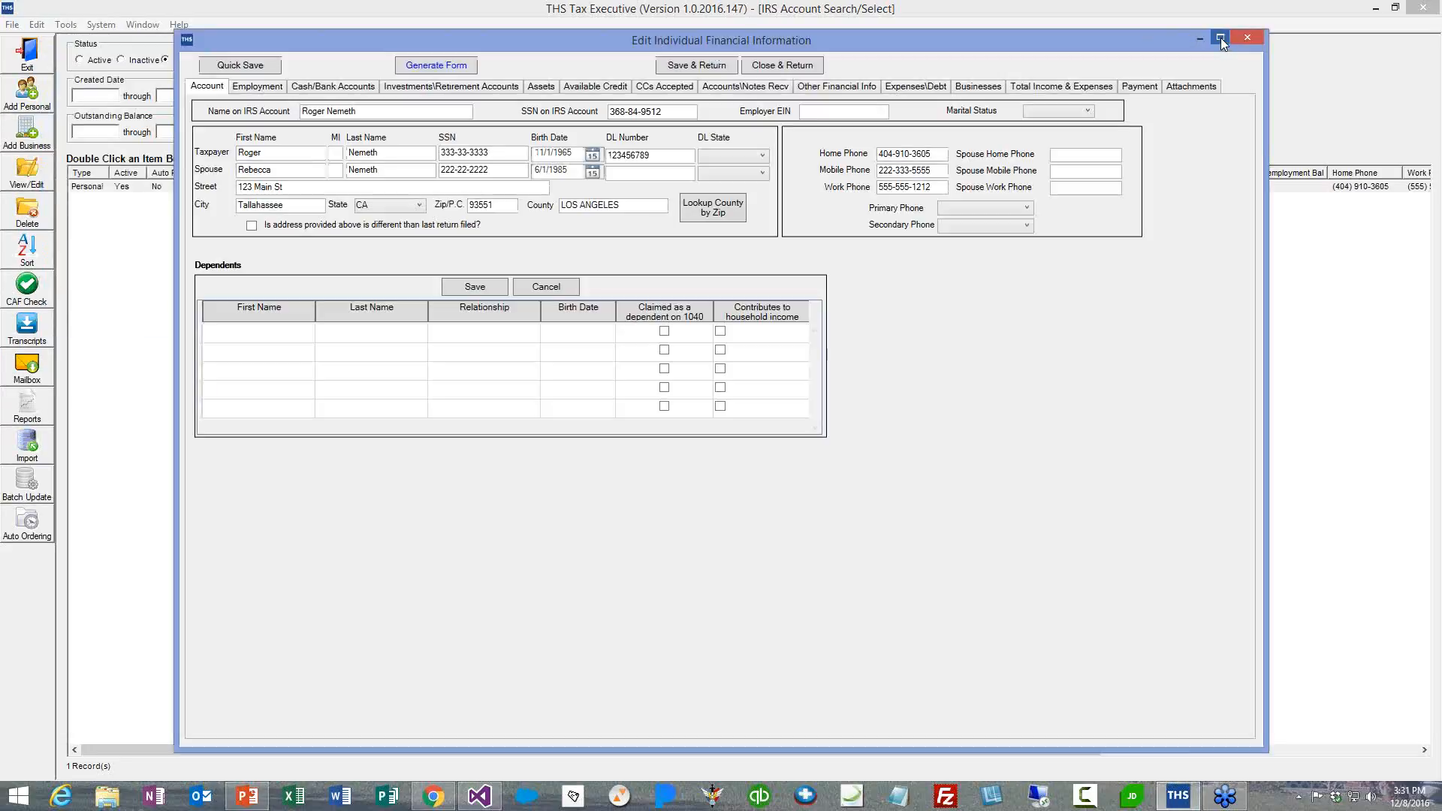
{"action": "left_click", "coordinate": [1219, 38]}
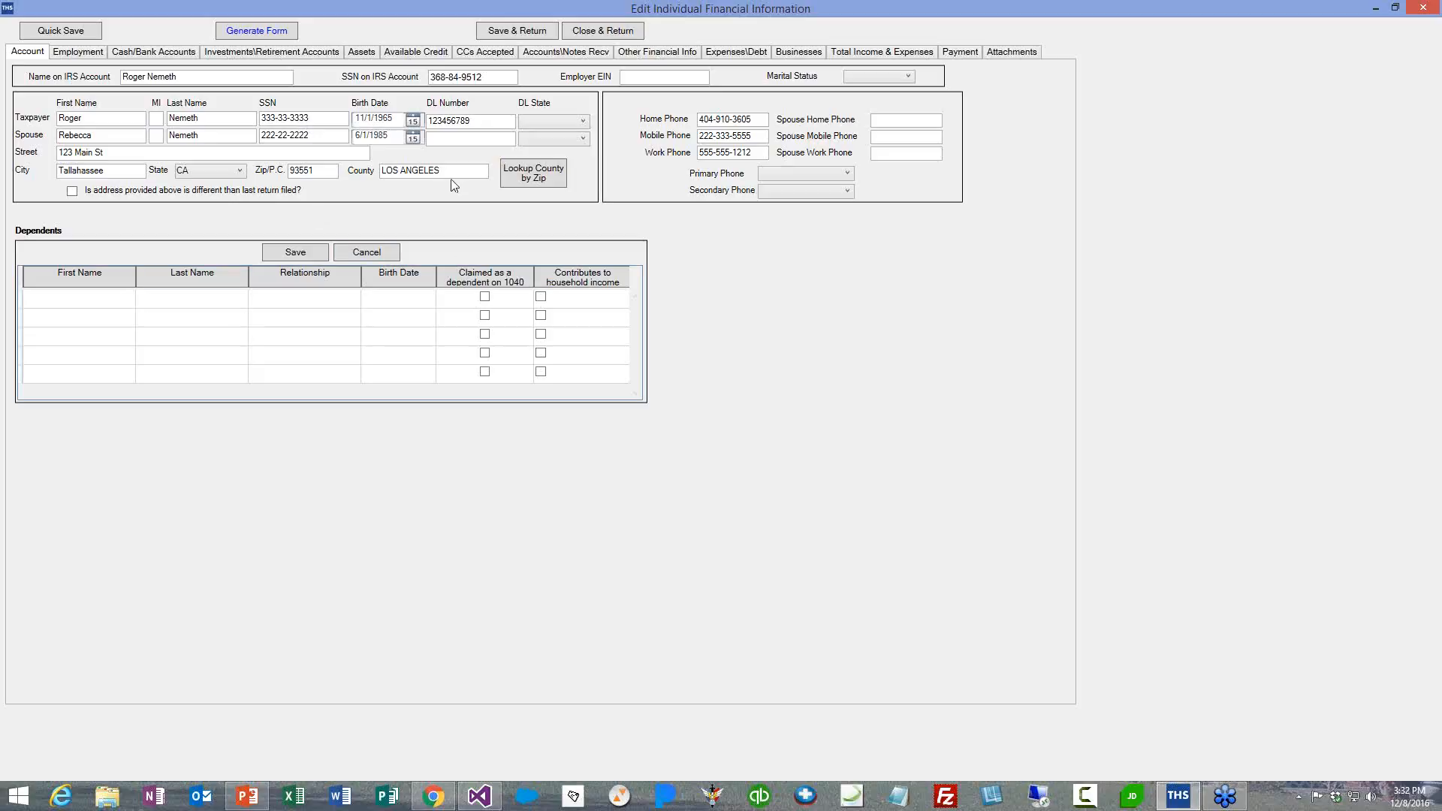
- Examine the name fields and relationship choices in the first dependents row without adding a dependent
{"action": "left_click_drag", "start_coordinate": [319, 171], "coordinate": [267, 175]}
{"action": "left_click", "coordinate": [71, 299]}
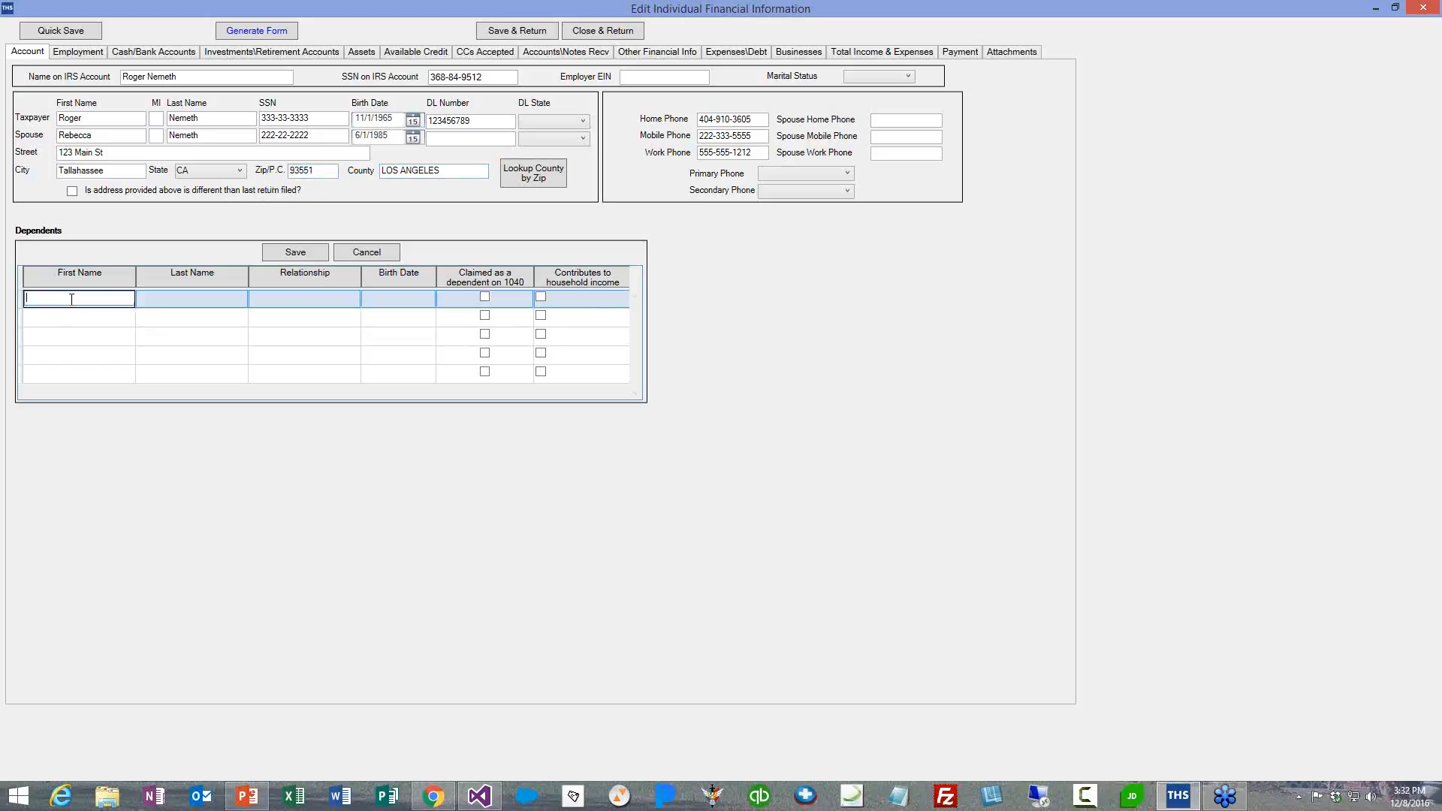
{"action": "left_click", "coordinate": [138, 298]}
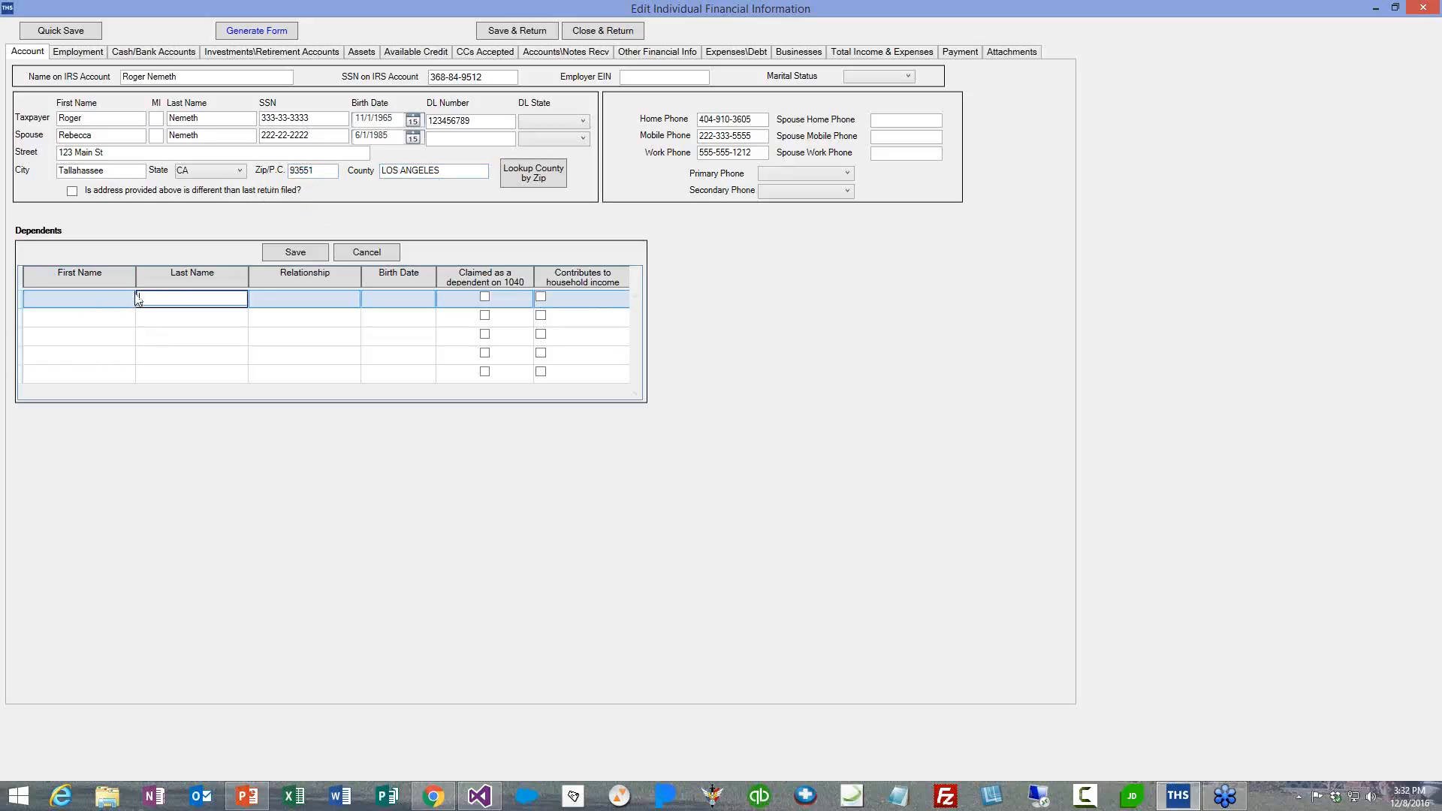
{"action": "left_click", "coordinate": [305, 301]}
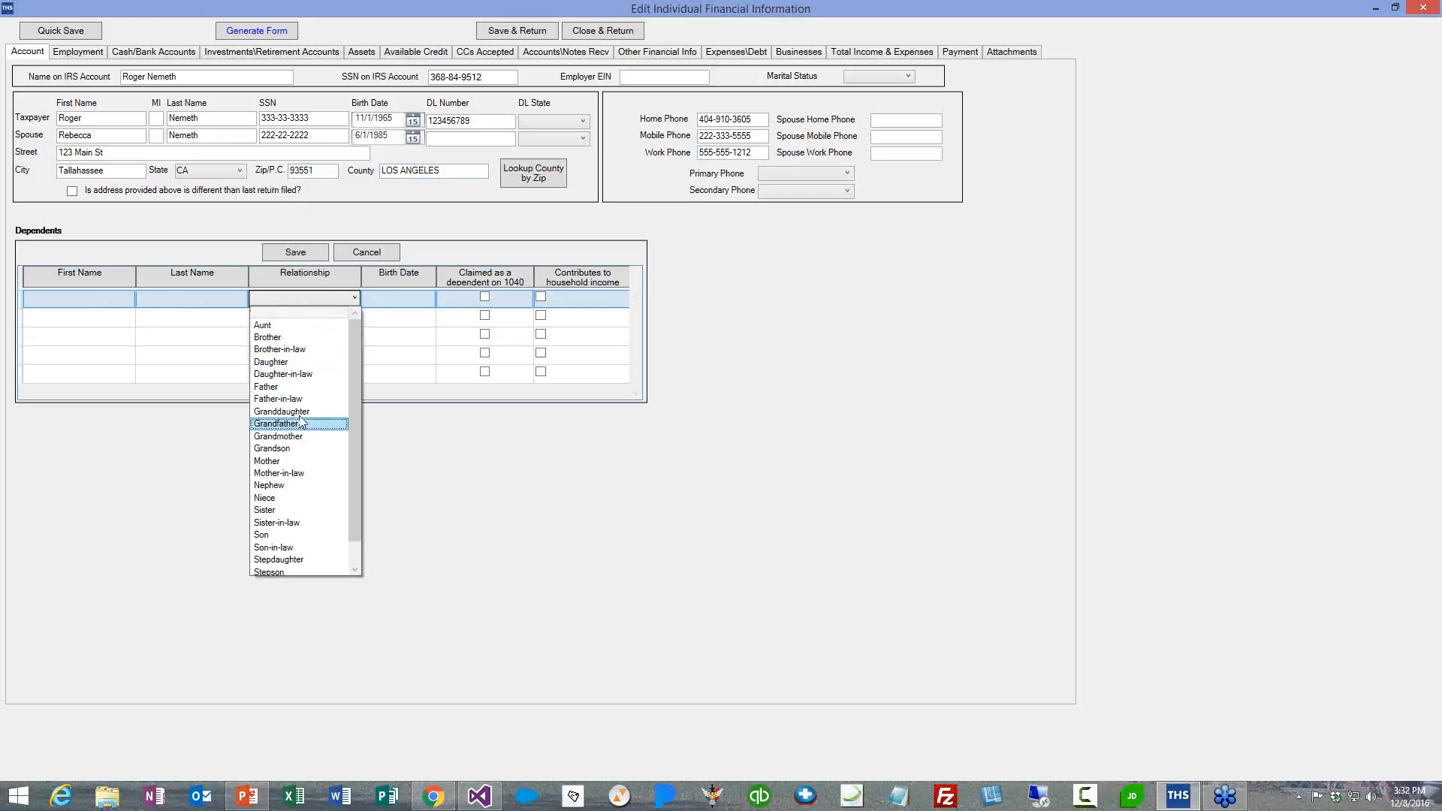
{"action": "left_click", "coordinate": [575, 244]}
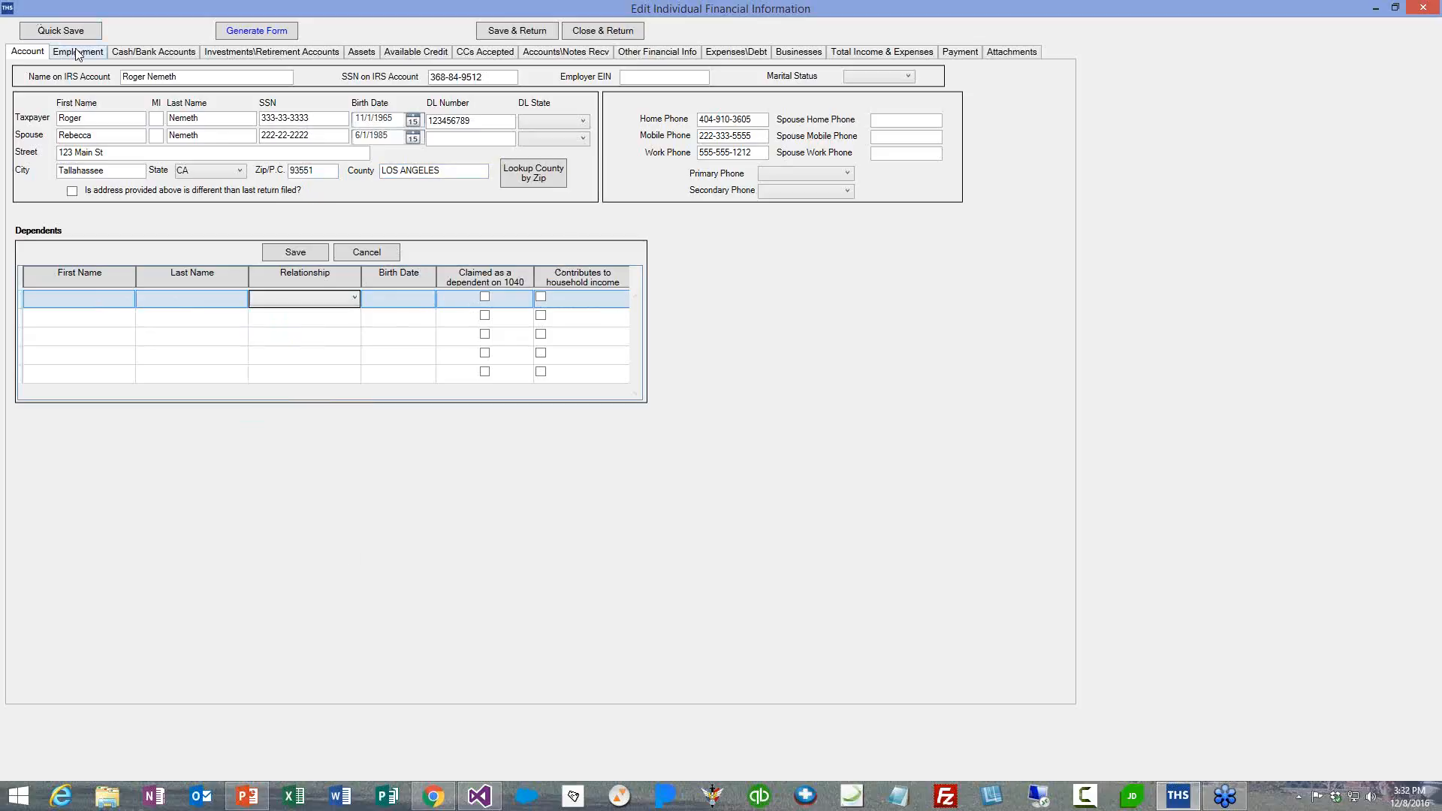
- View the employment, cash and bank account, and investment and retirement account details of the financial statement
{"action": "left_click", "coordinate": [102, 52]}
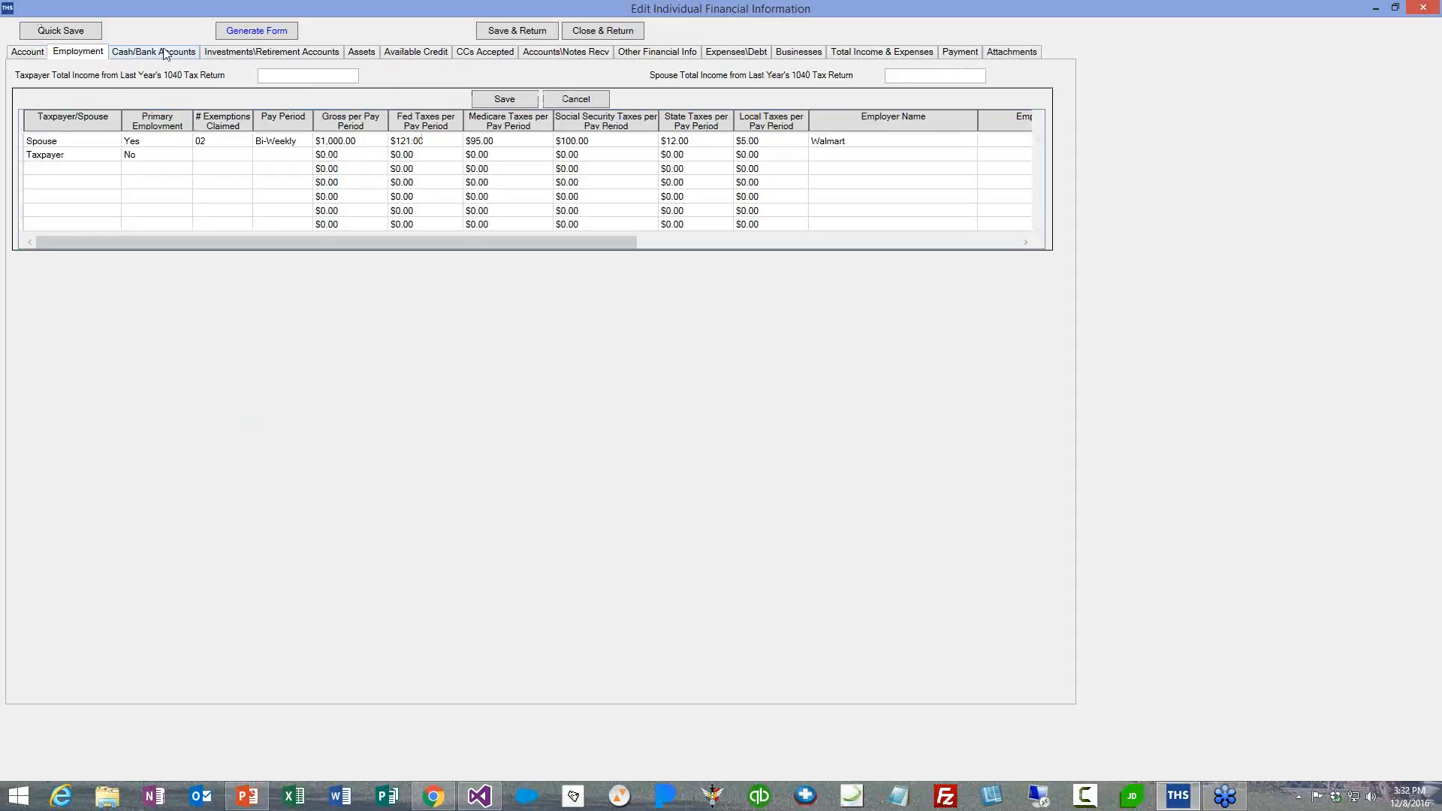
{"action": "left_click", "coordinate": [165, 52]}
{"action": "left_click", "coordinate": [331, 52]}
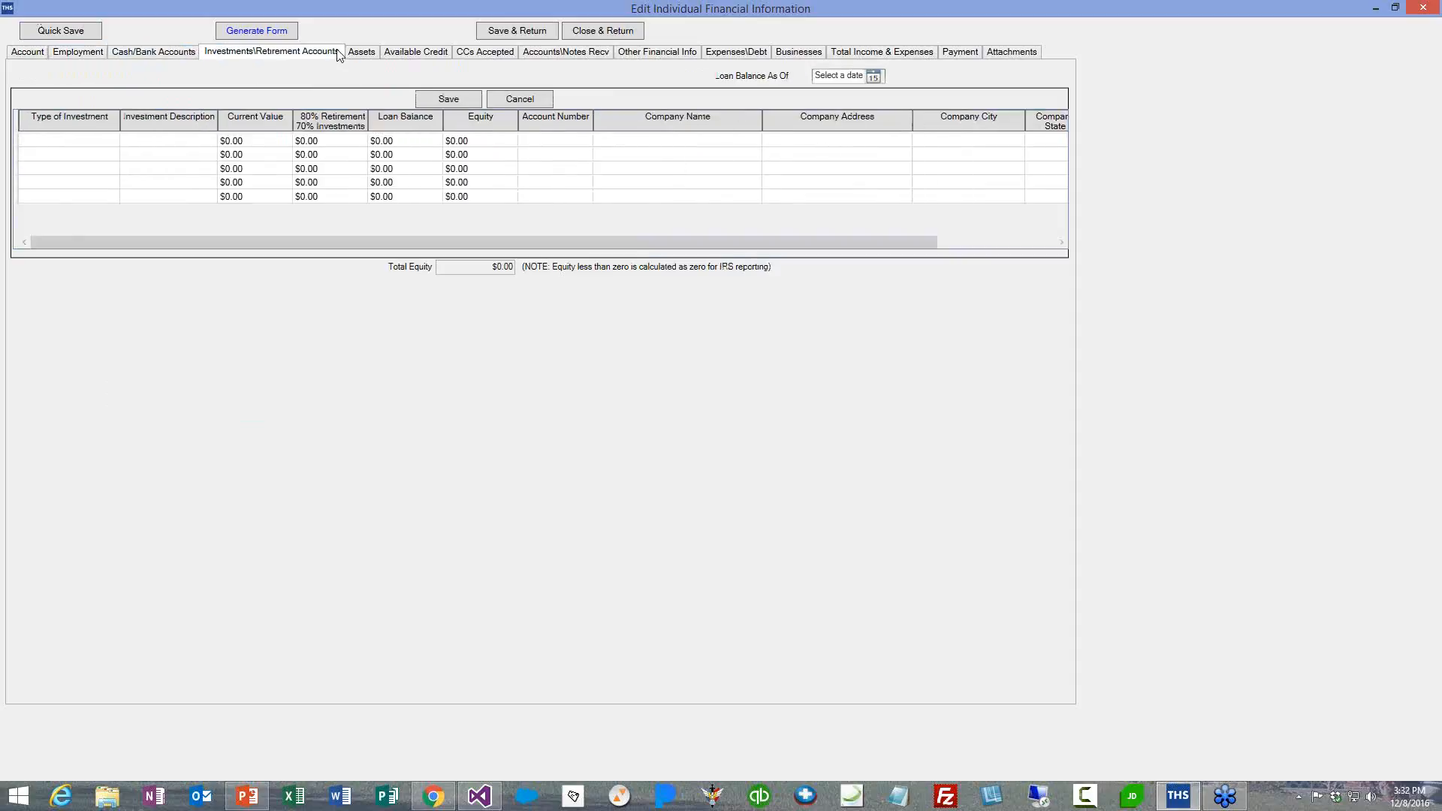
- Replace the ZIP code in the taxpayer's address, look up the county from it, and dismiss the recalculation notice
{"action": "left_click", "coordinate": [41, 52]}
{"action": "left_click", "coordinate": [321, 172]}
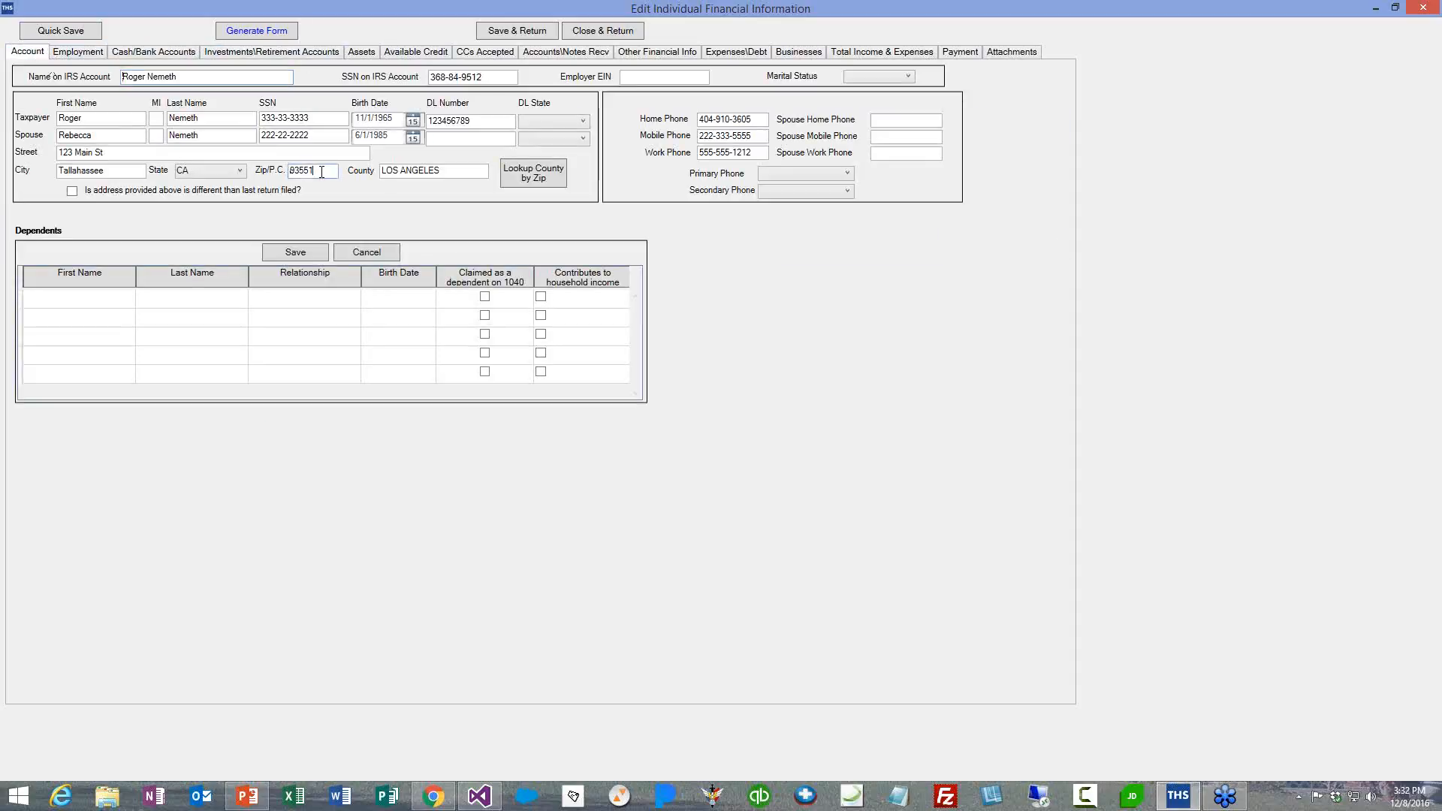
{"action": "double_click", "coordinate": [322, 172]}
{"action": "type", "text": "32333"}
{"action": "left_click", "coordinate": [522, 175]}
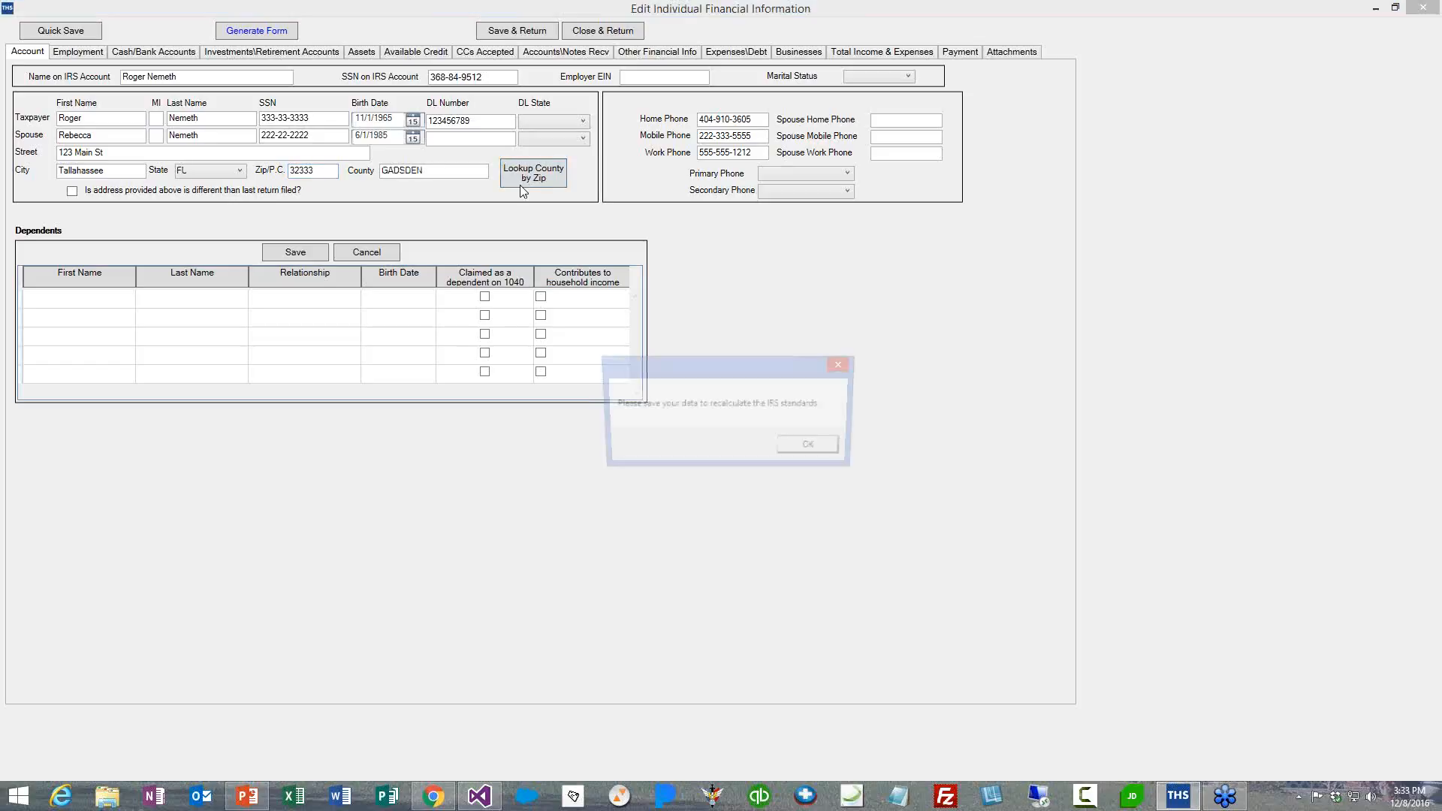
{"action": "left_click", "coordinate": [786, 447]}
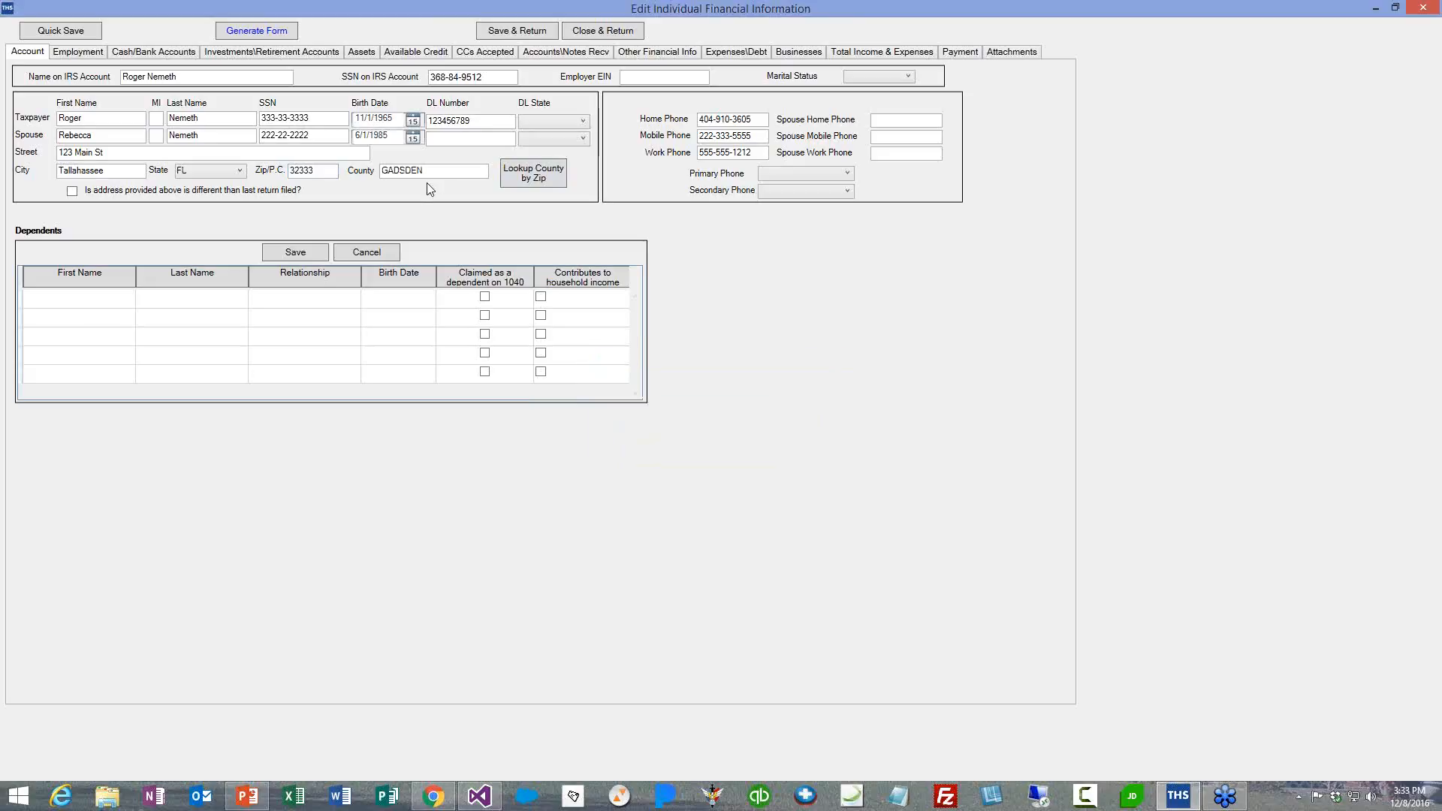
- Override the IRS standard food expense and toggle the public transportation override in the total income and expenses
{"action": "left_click", "coordinate": [736, 52]}
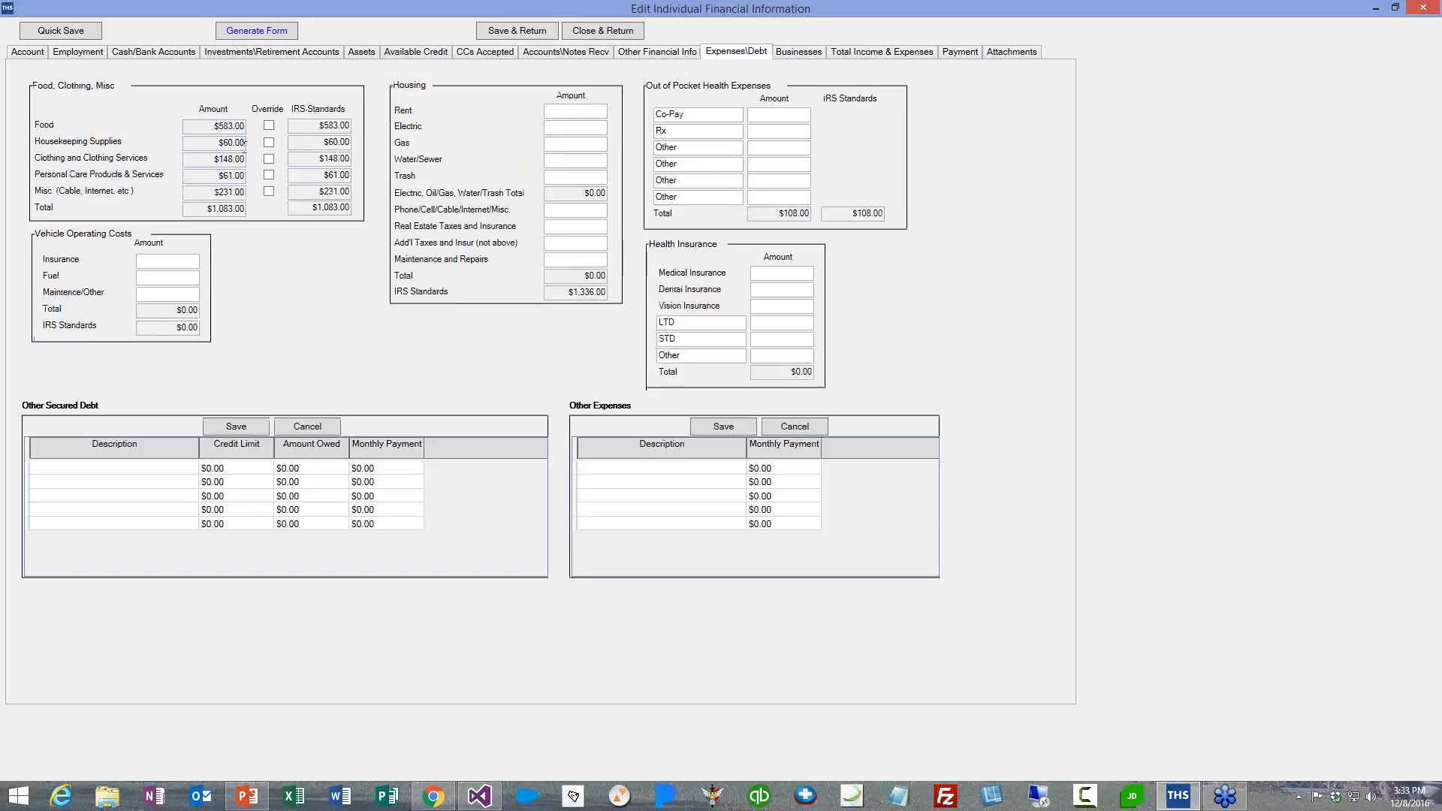
{"action": "left_click", "coordinate": [269, 126]}
{"action": "left_click", "coordinate": [269, 126]}
{"action": "left_click", "coordinate": [269, 126]}
{"action": "left_click", "coordinate": [868, 52]}
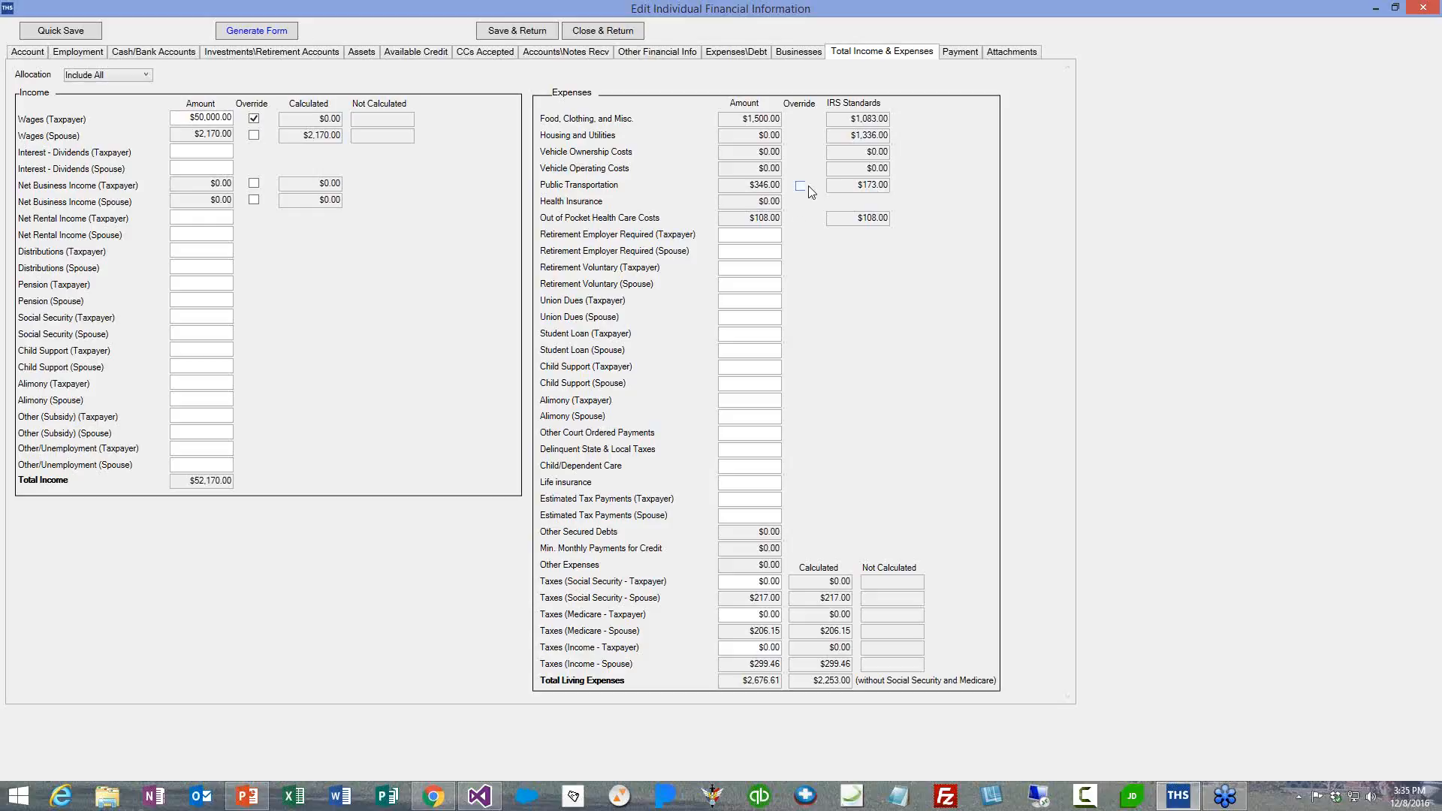
{"action": "left_click", "coordinate": [800, 185]}
- Review the debt and repayment options, quick-save the statement, and close it while declining to save changes again
{"action": "left_click", "coordinate": [969, 53]}
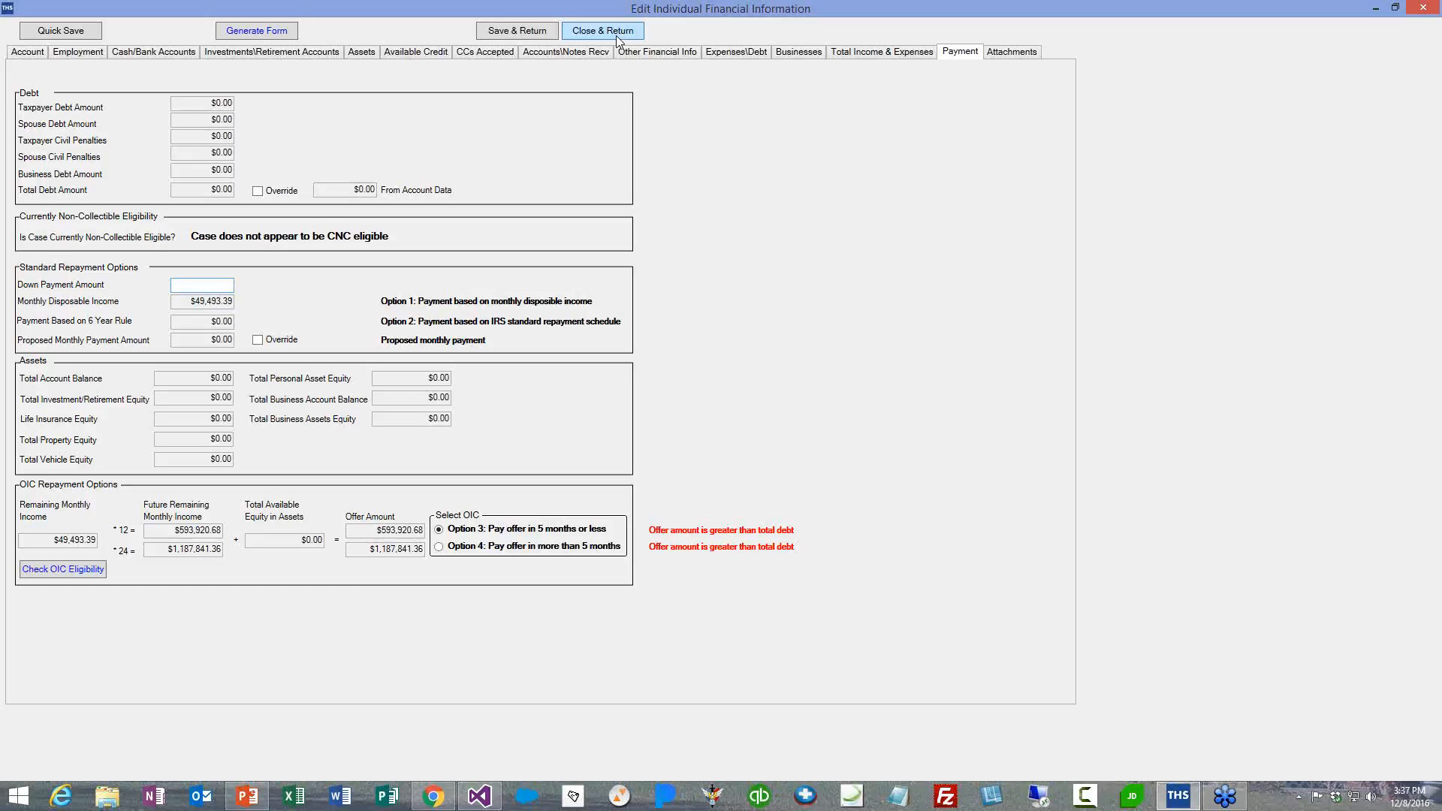
{"action": "left_click", "coordinate": [78, 34]}
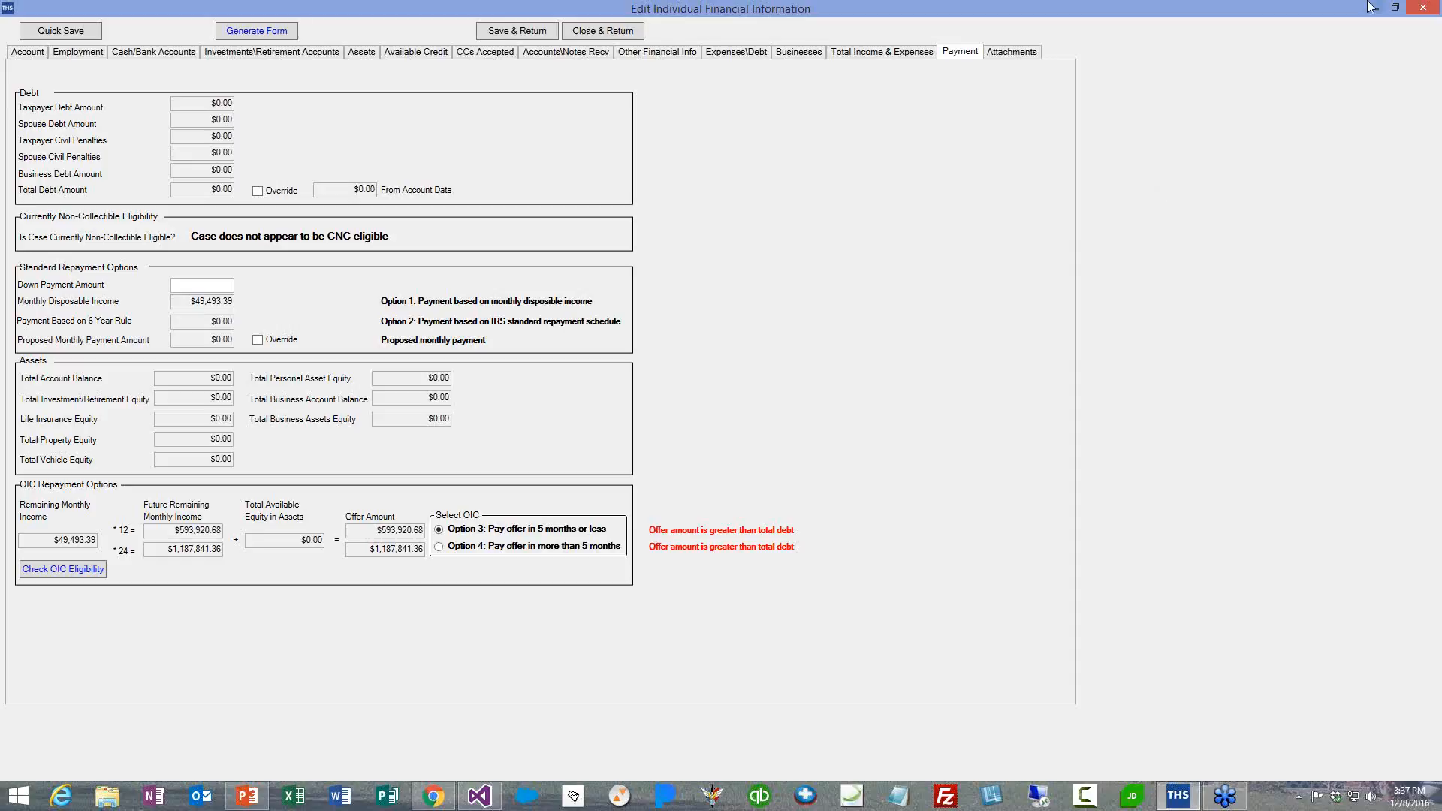
{"action": "left_click", "coordinate": [596, 30]}
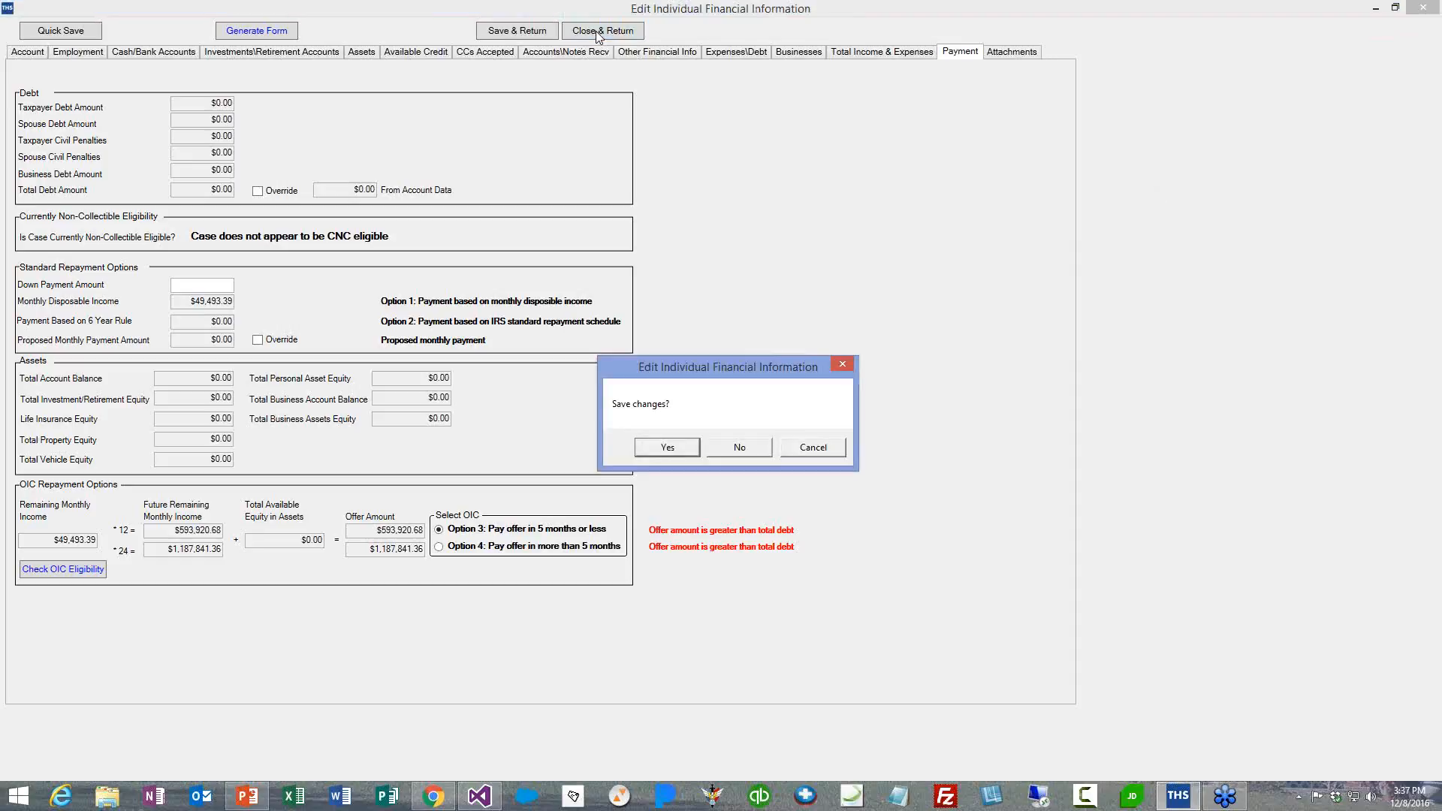
{"action": "left_click", "coordinate": [739, 447]}
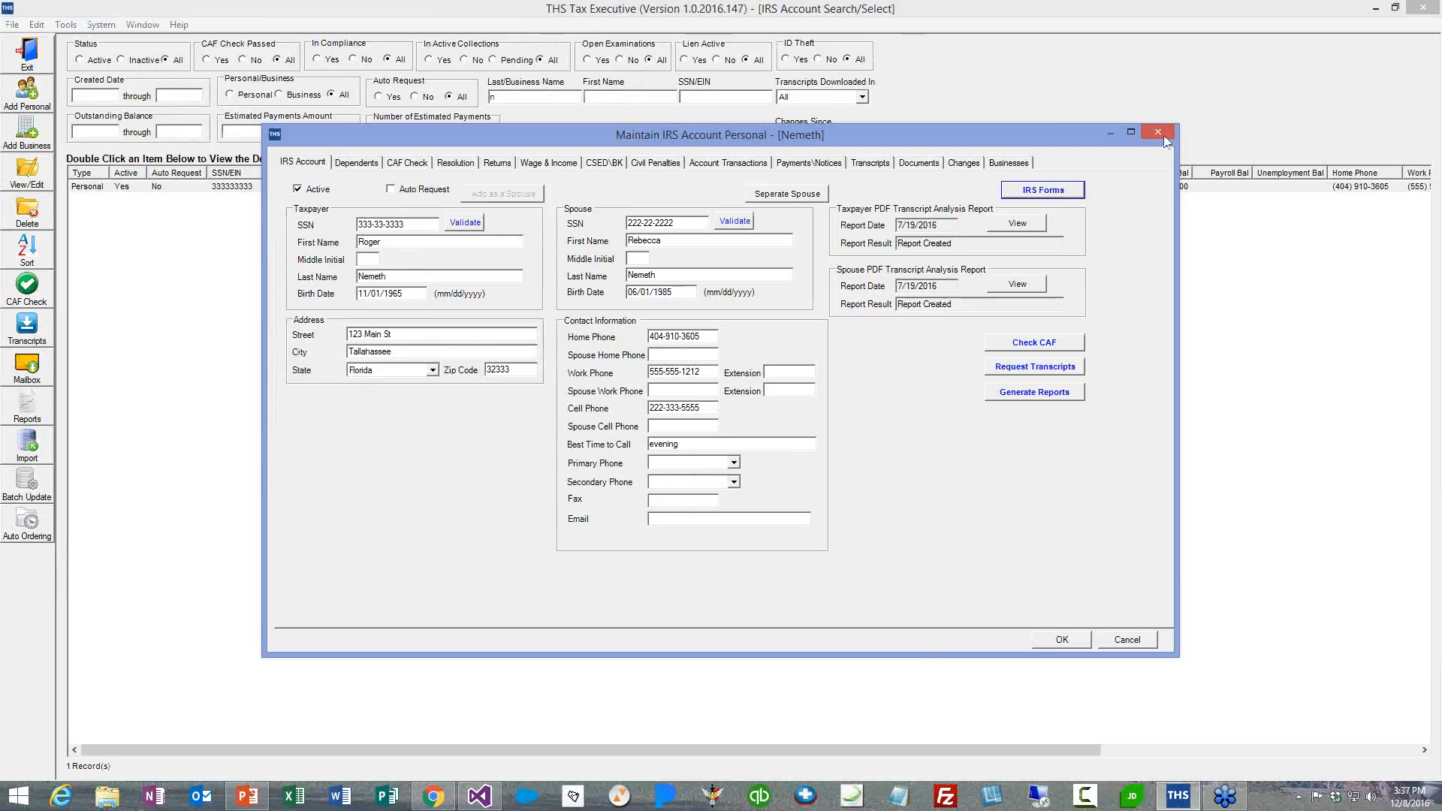